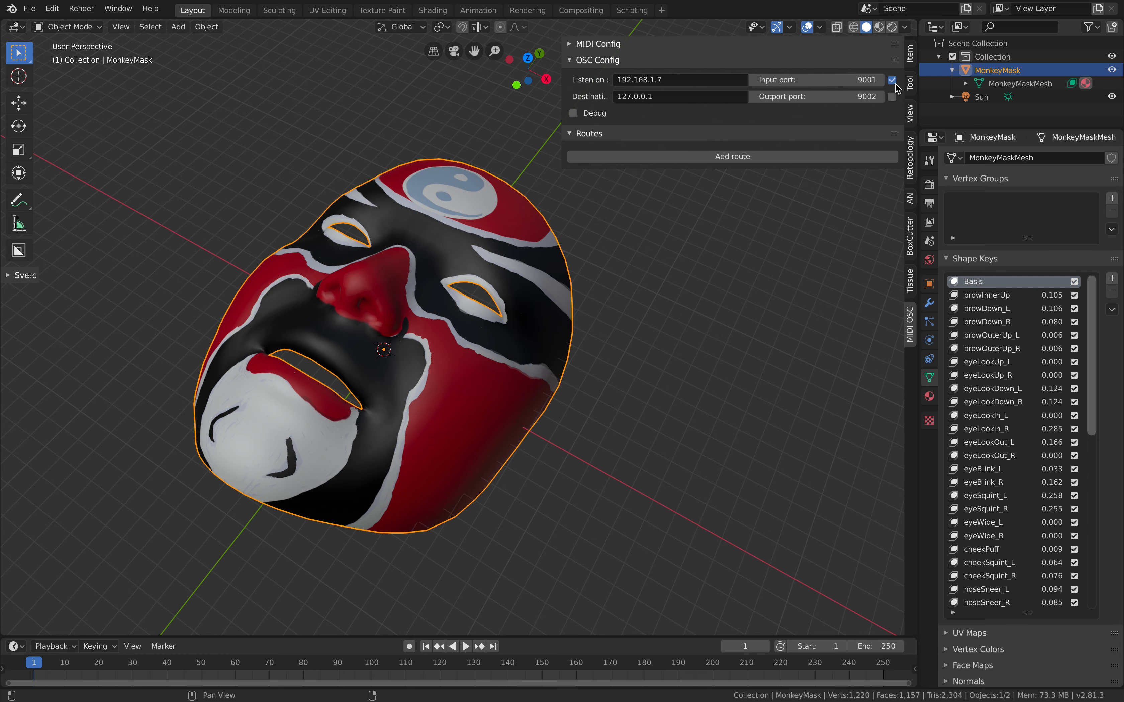
- Launch Blender with a Terminal console and place the console window below the reference screenshot
{"action": "left_click", "coordinate": [892, 122]}
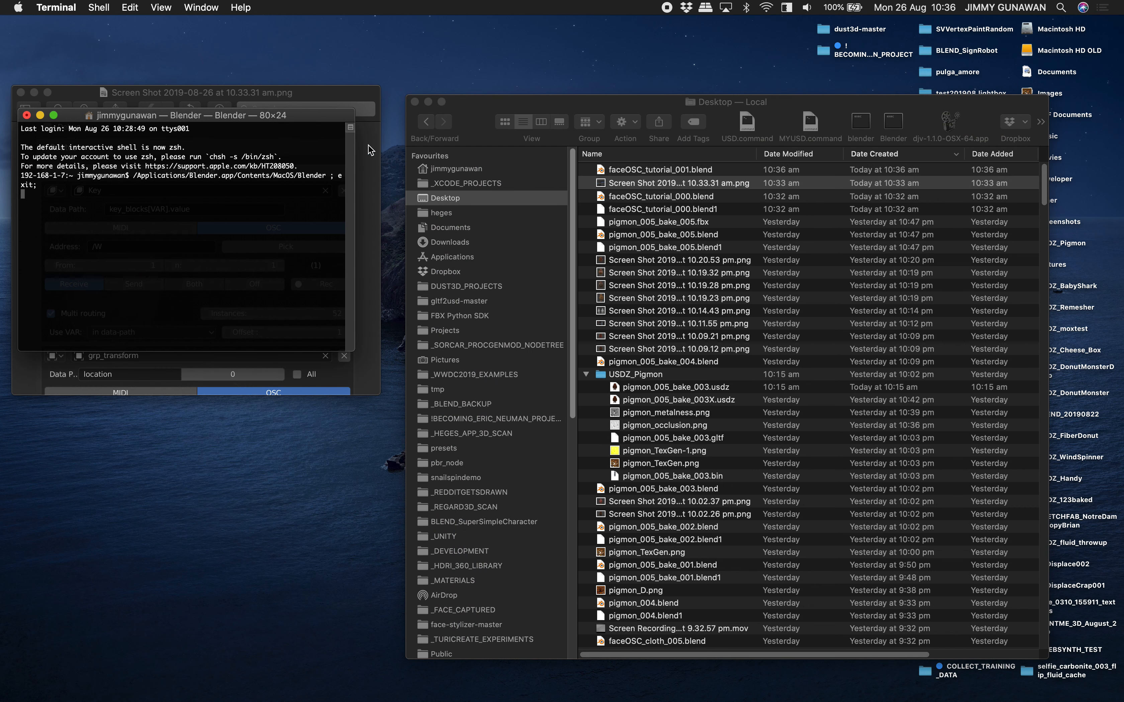
{"action": "left_click_drag", "start_coordinate": [303, 122], "coordinate": [313, 417]}
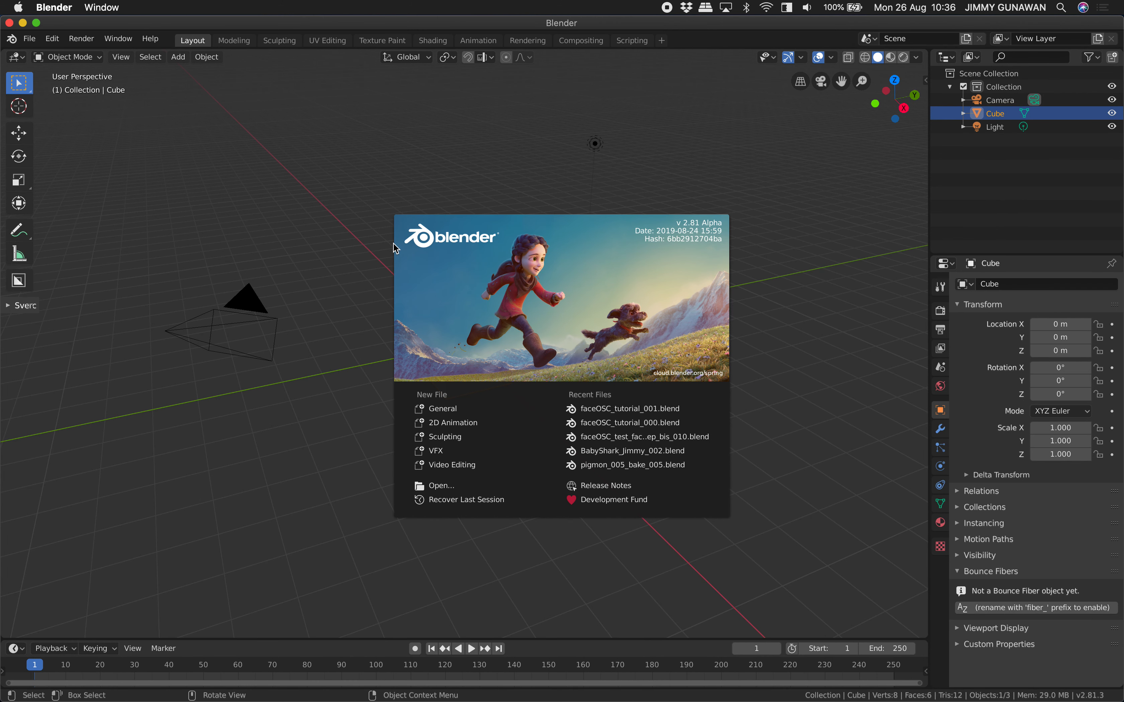
- Dismiss the splash screen and open the recent file faceOSC_tutorial_001.blend
{"action": "left_click", "coordinate": [394, 248]}
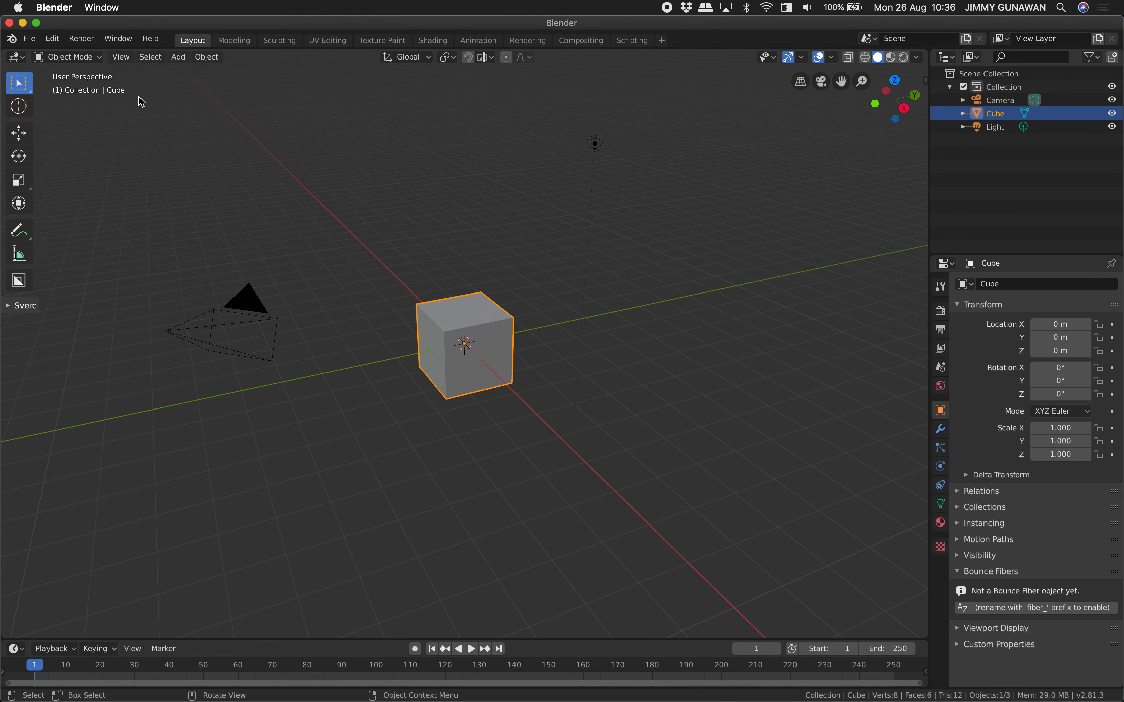
{"action": "left_click", "coordinate": [31, 39]}
{"action": "mouse_move", "coordinate": [77, 81]}
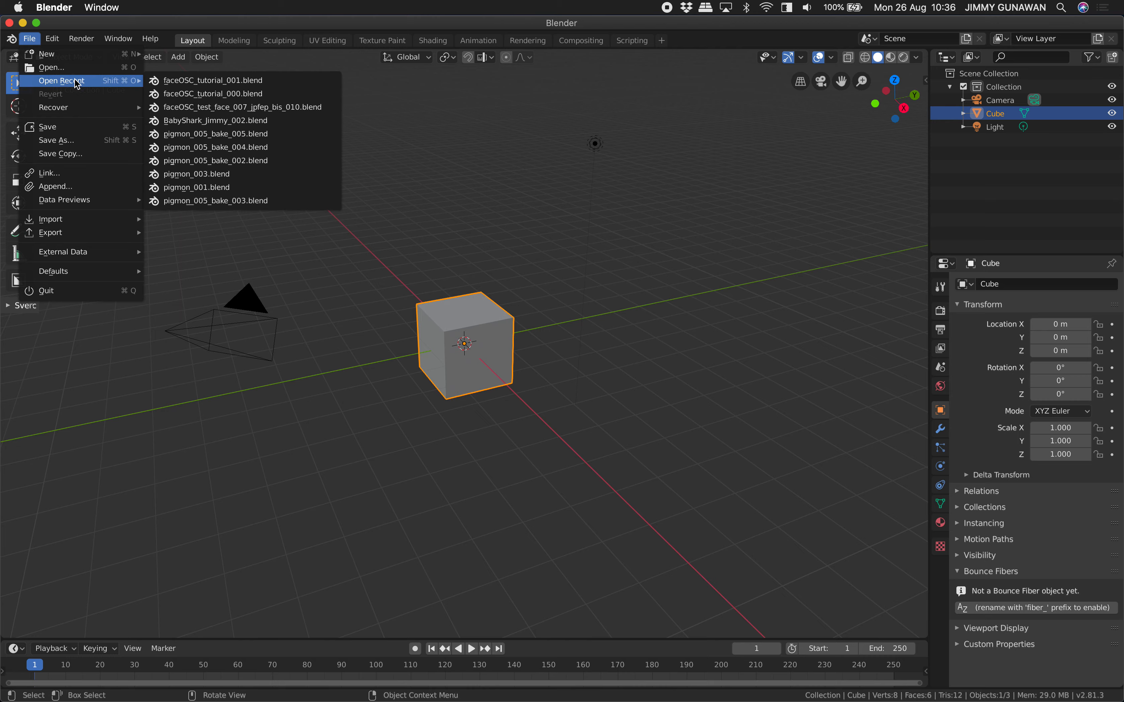
{"action": "left_click", "coordinate": [184, 88]}
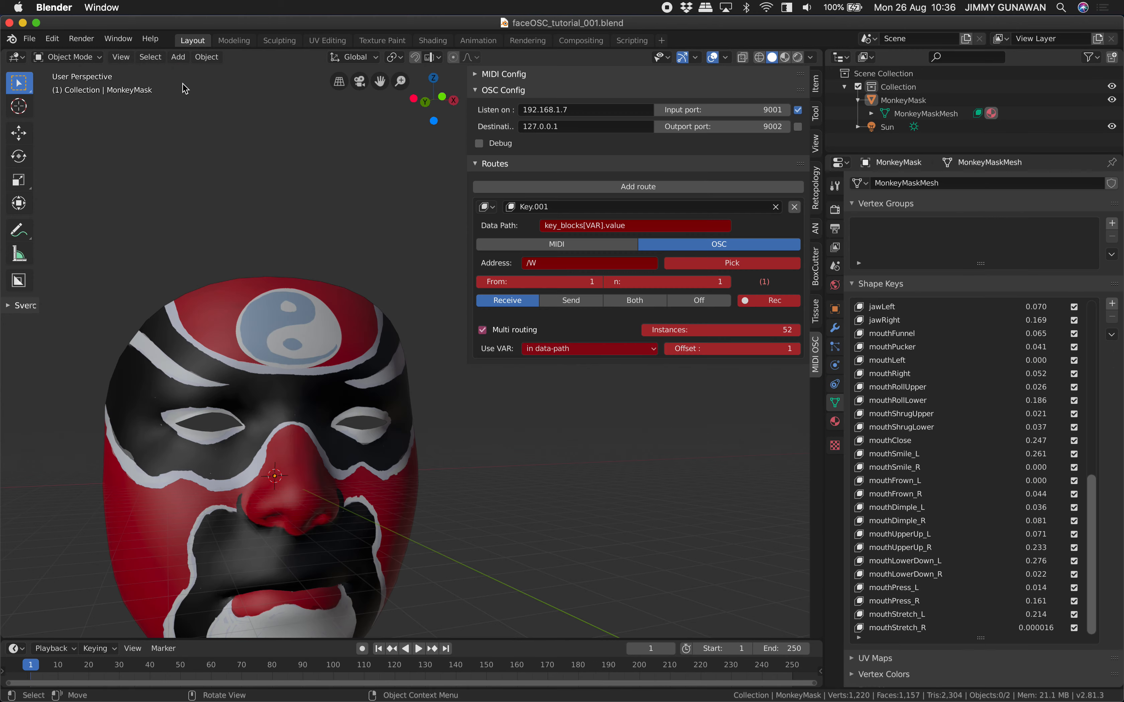
- Make the Blender window full screen and save the project under the new name faceOSC_tutorial_002.blend
{"action": "left_click", "coordinate": [36, 22]}
{"action": "left_click", "coordinate": [29, 8]}
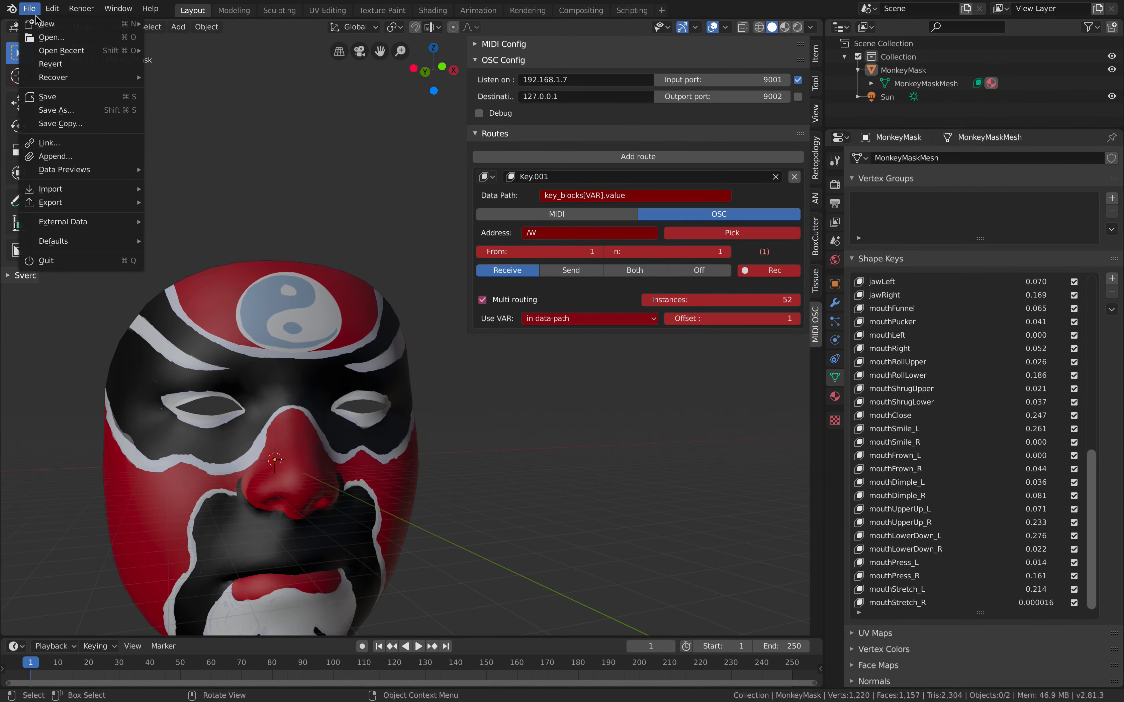
{"action": "left_click", "coordinate": [70, 112]}
{"action": "left_click", "coordinate": [1045, 47]}
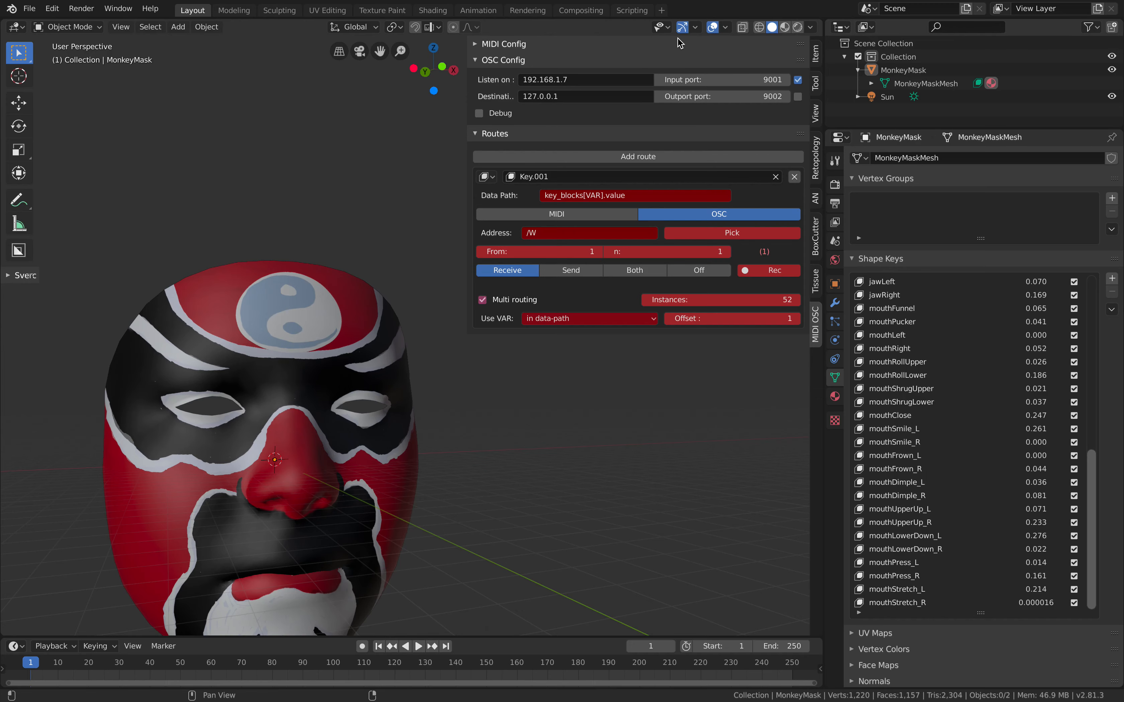
- Leave full screen and shrink the Blender window so it sits beside the reference screenshot and Terminal windows
{"action": "left_click", "coordinate": [36, 22]}
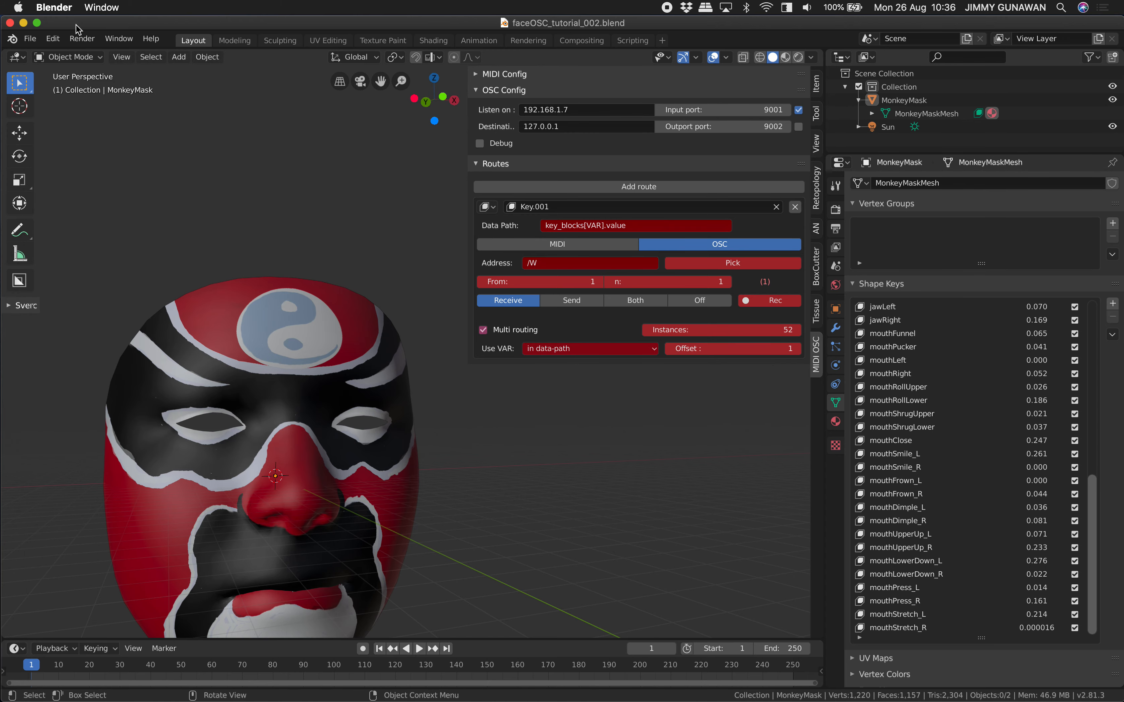
{"action": "left_click", "coordinate": [690, 271]}
{"action": "left_click_drag", "start_coordinate": [29, 22], "coordinate": [153, 29]}
{"action": "left_click_drag", "start_coordinate": [73, 21], "coordinate": [493, 11]}
{"action": "left_click_drag", "start_coordinate": [580, 25], "coordinate": [478, 25]}
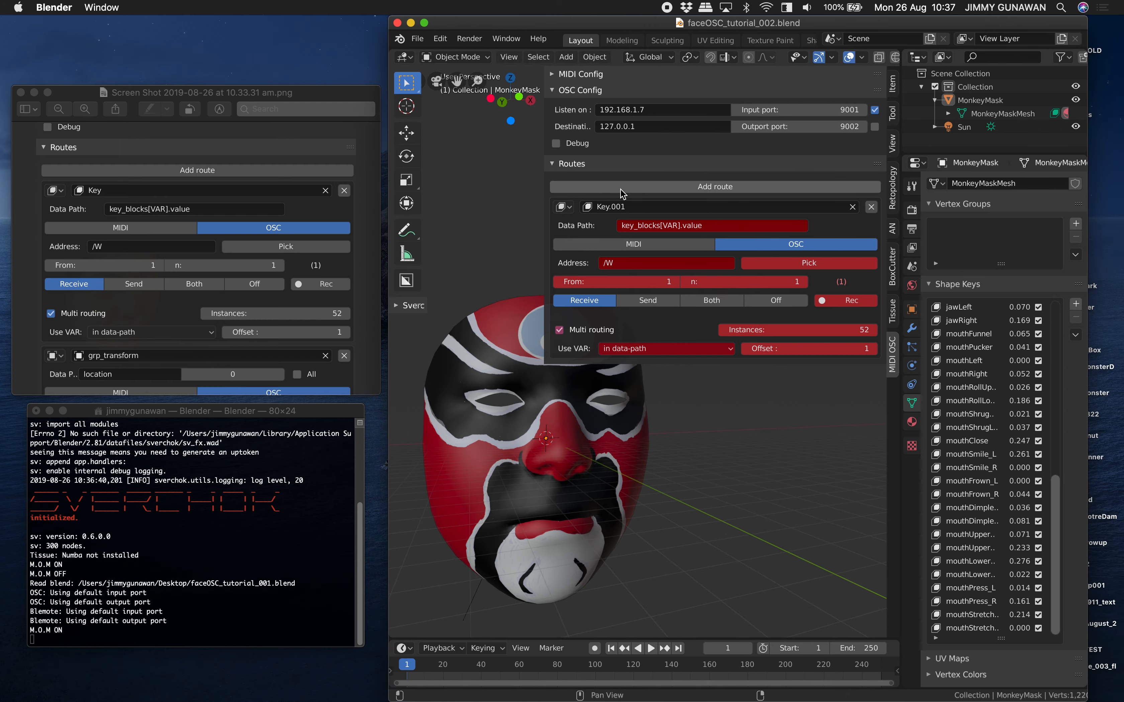
- Temporarily enable OSC debugging and examine the incoming /W messages in the Terminal console
{"action": "left_click", "coordinate": [556, 143]}
{"action": "left_click", "coordinate": [174, 499]}
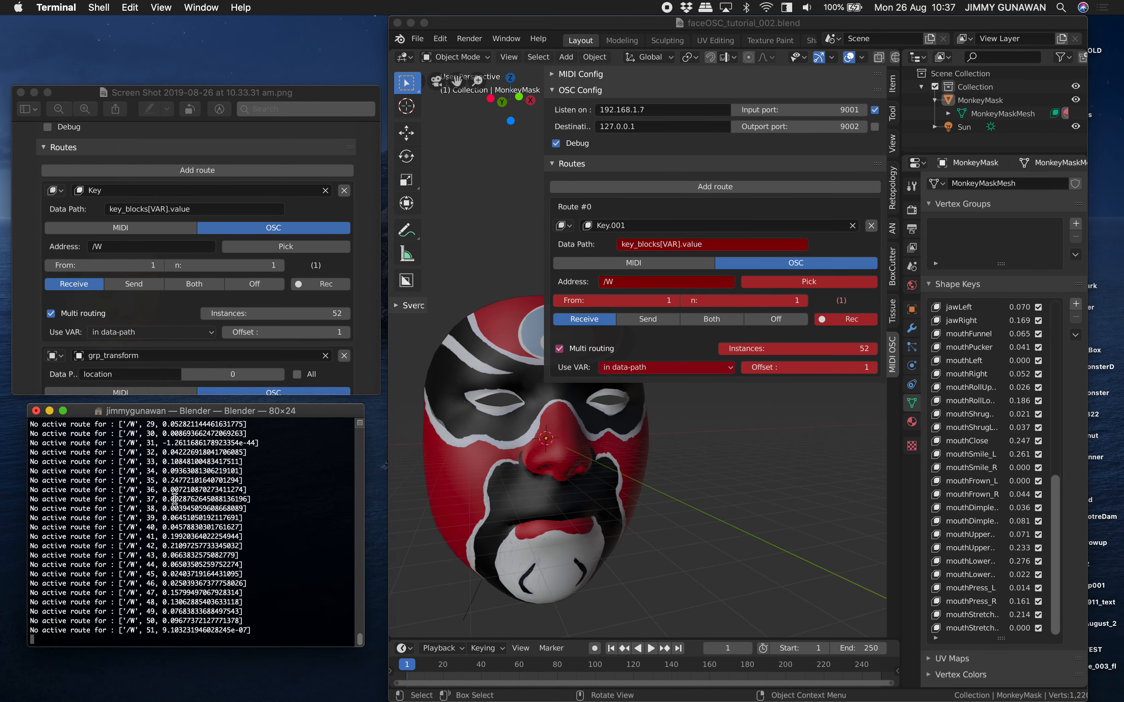
{"action": "left_click", "coordinate": [555, 144]}
{"action": "left_click", "coordinate": [556, 143]}
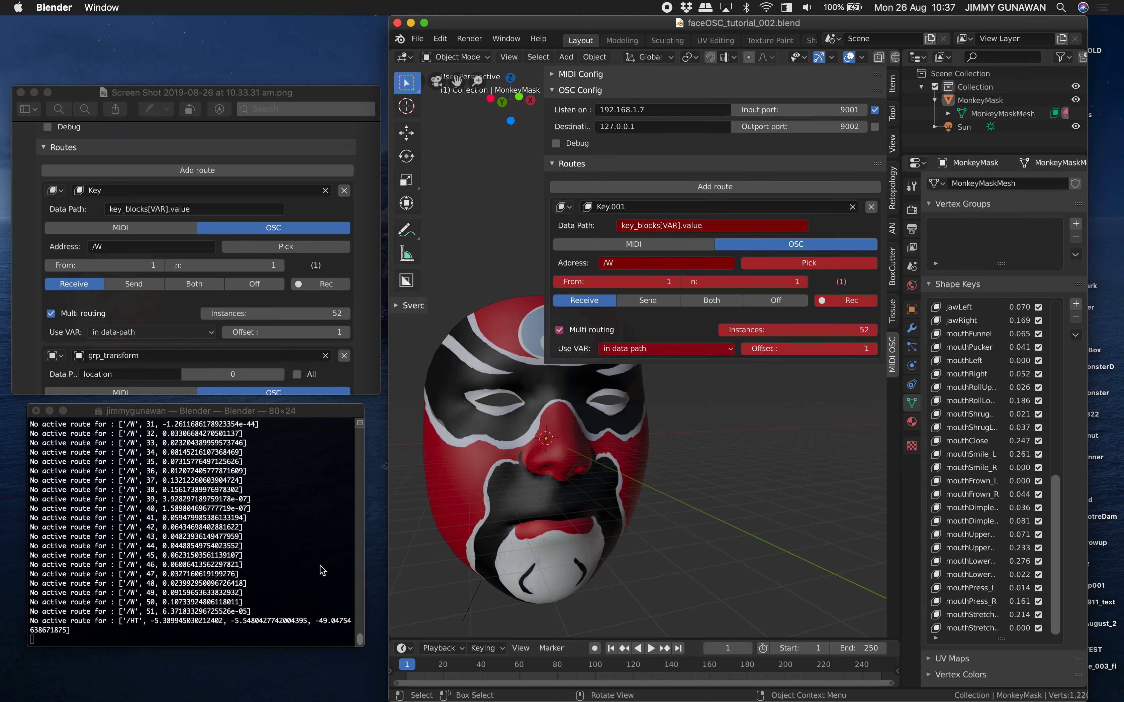
{"action": "left_click", "coordinate": [135, 568]}
{"action": "left_click_drag", "start_coordinate": [174, 527], "coordinate": [195, 581]}
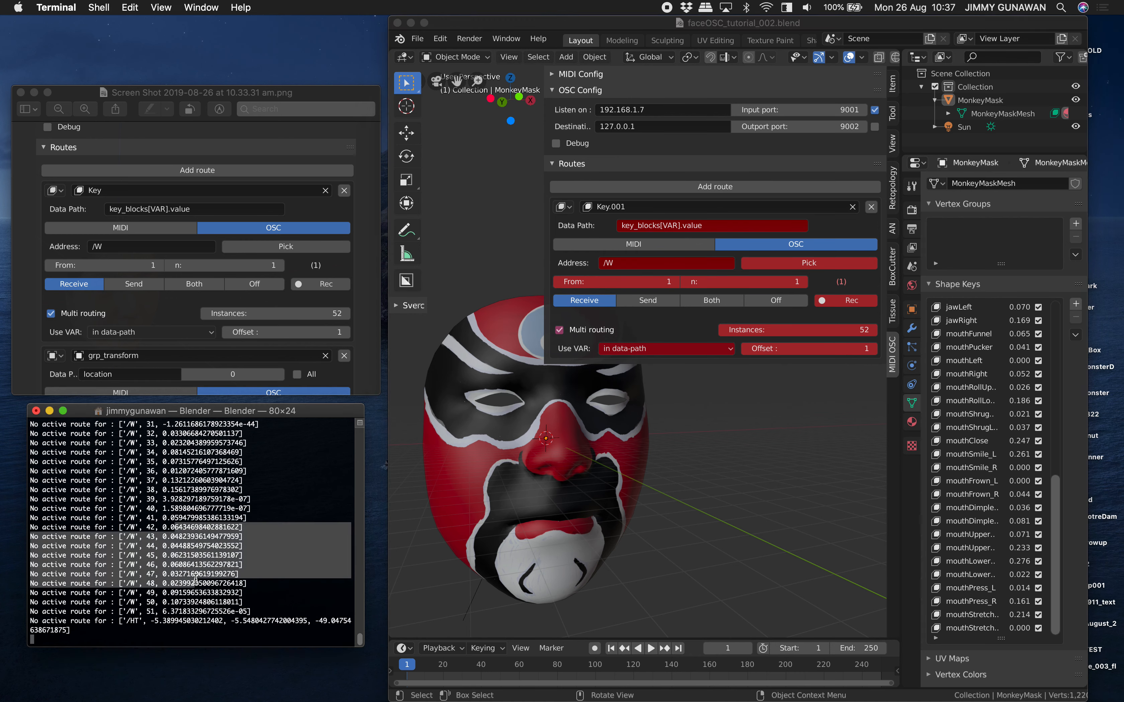
{"action": "left_click", "coordinate": [219, 572]}
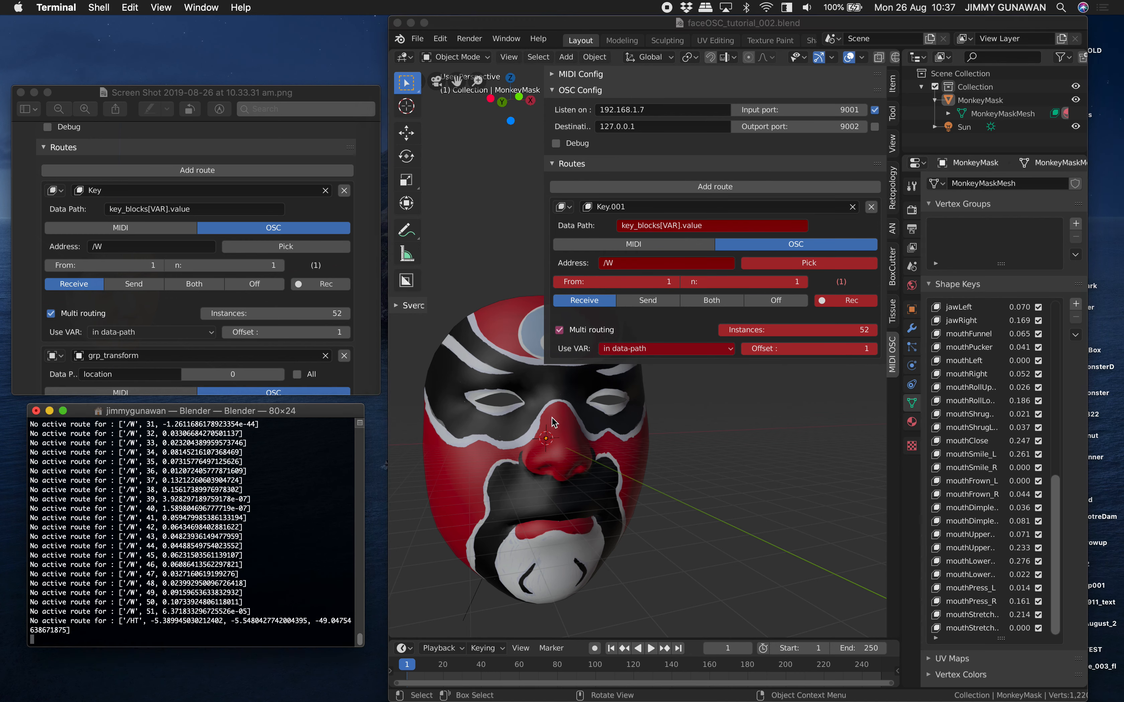
- Review the Key.001 route's multi-routing options, keeping Use VAR on in data-path, and check its data path and key name
{"action": "left_click", "coordinate": [603, 331]}
{"action": "left_click", "coordinate": [630, 349]}
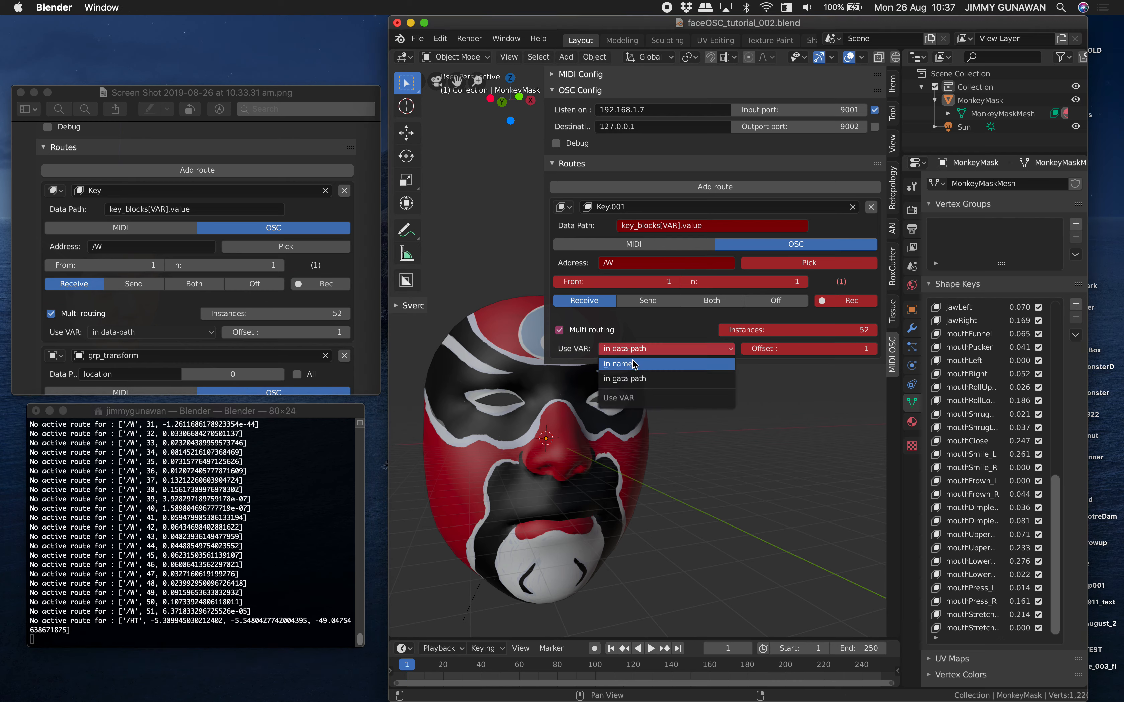
{"action": "left_click", "coordinate": [639, 379]}
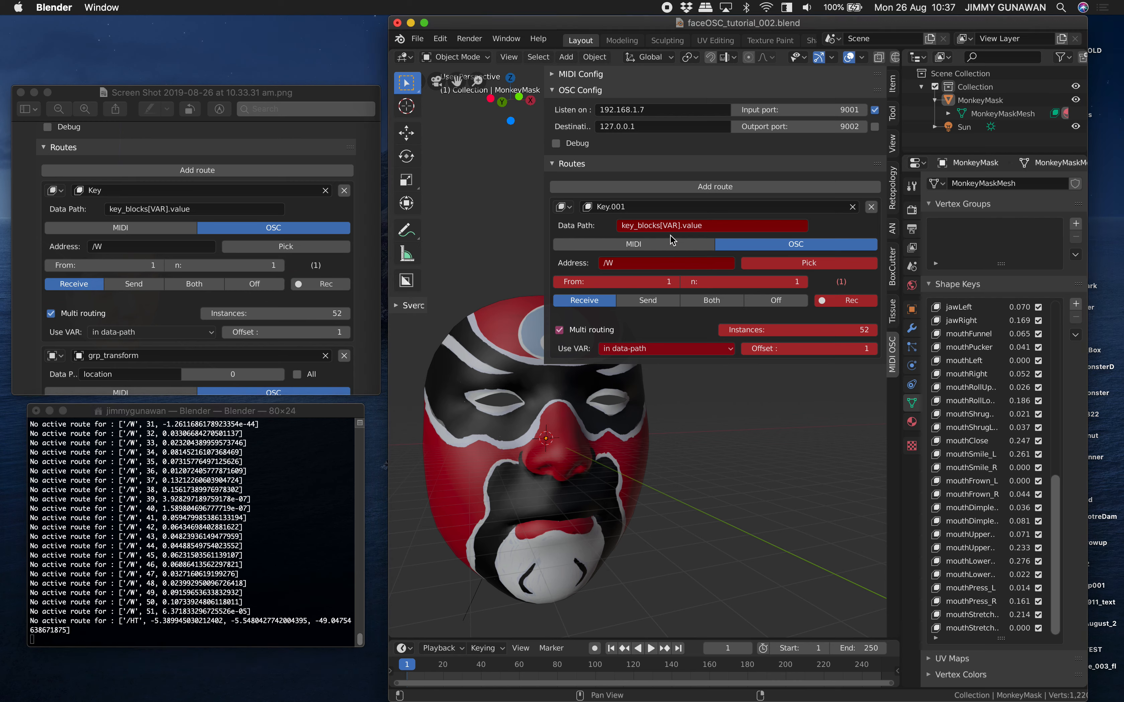
{"action": "left_click", "coordinate": [674, 226]}
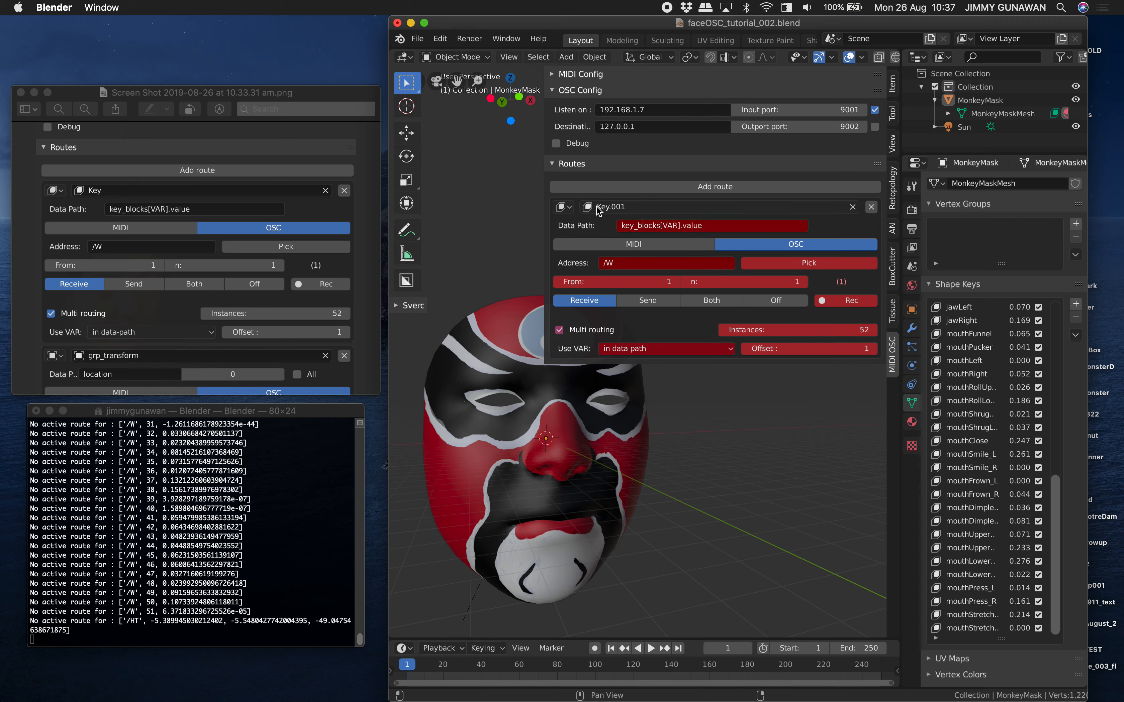
{"action": "left_click", "coordinate": [710, 208]}
{"action": "left_click", "coordinate": [596, 226]}
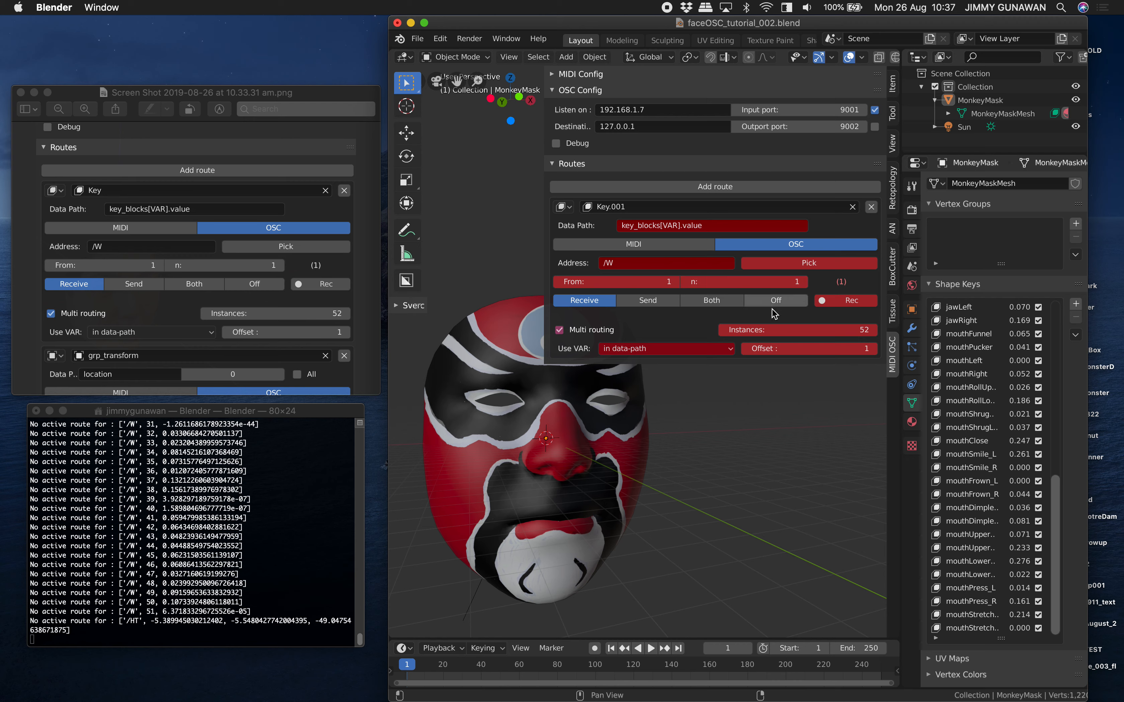
- Try an offset of 0 on the Key.001 route, and restore it to 1
{"action": "left_click", "coordinate": [796, 351]}
{"action": "type", "text": "0"}
{"action": "key", "text": "Return"}
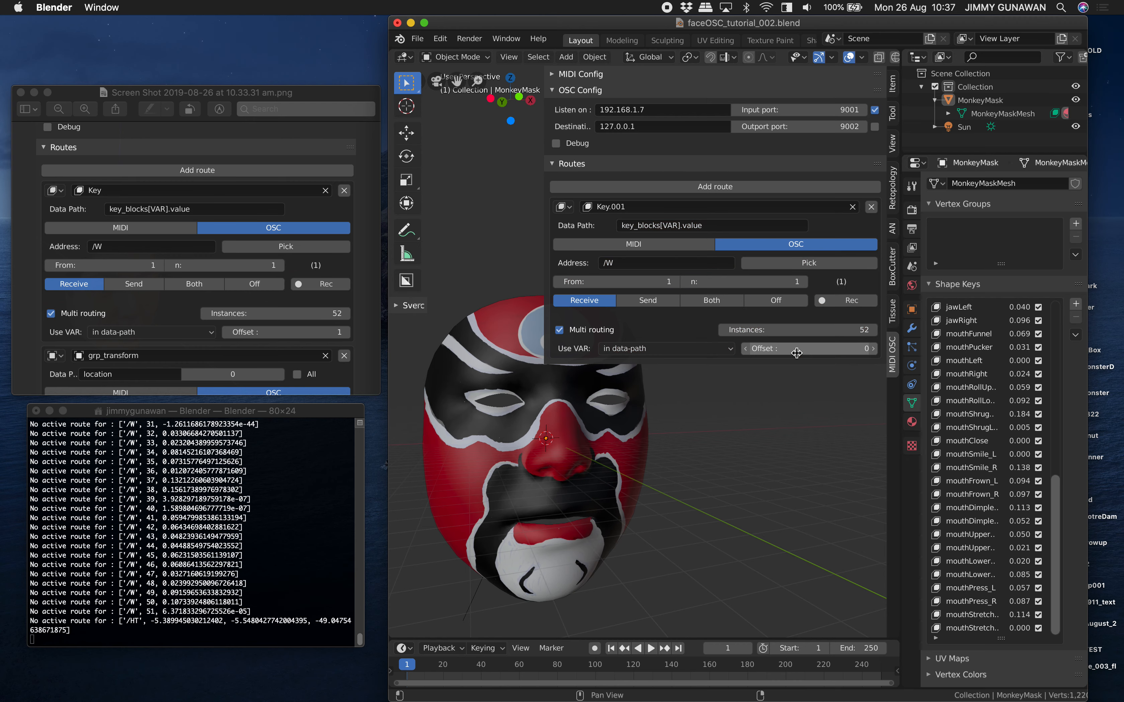
{"action": "left_click", "coordinate": [796, 351]}
{"action": "type", "text": "1"}
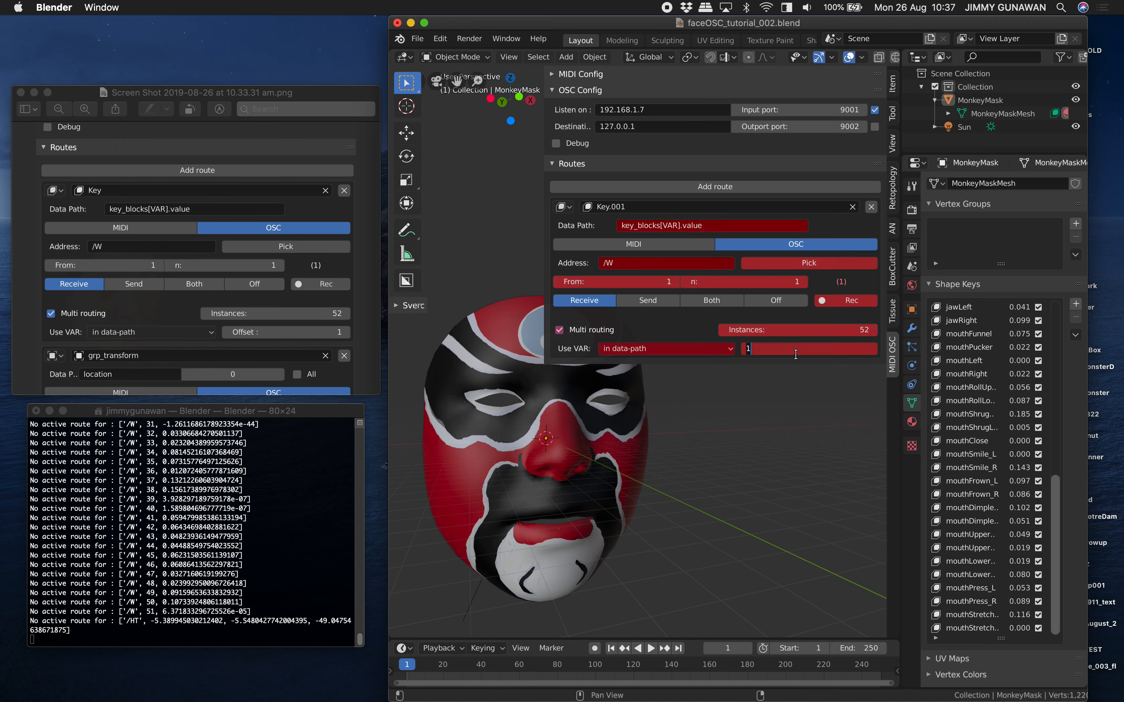
{"action": "key", "text": "Return"}
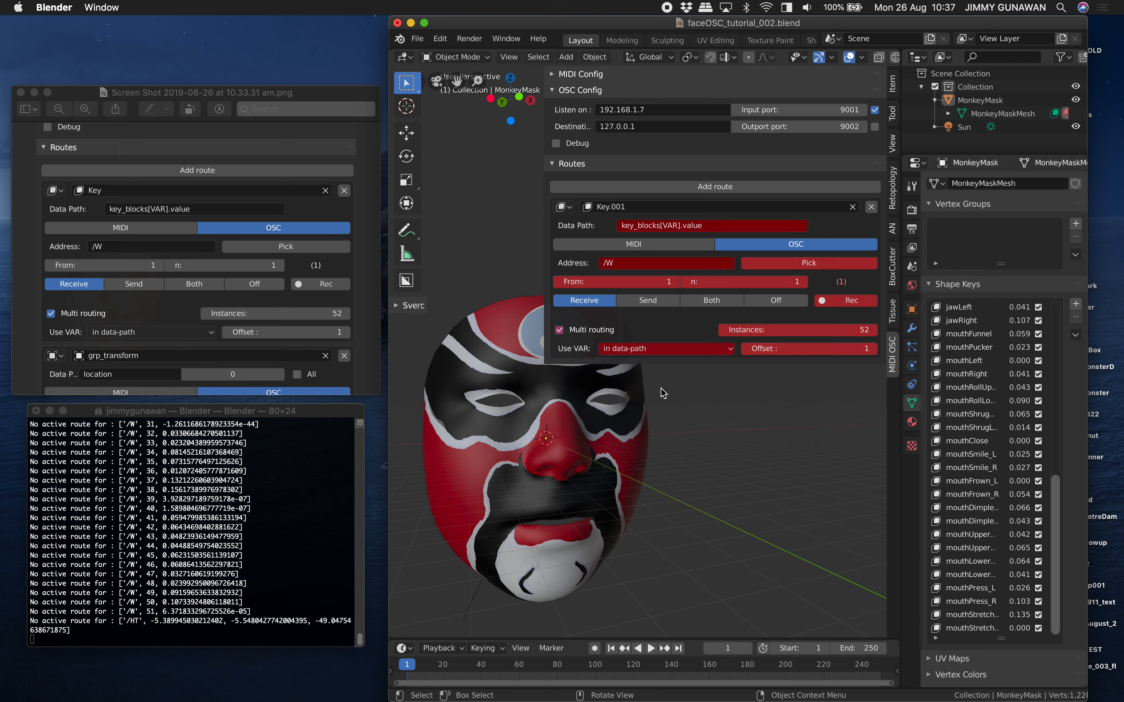
- Set the Key.001 route's offset to 0
{"action": "middle_click_drag", "start_coordinate": [684, 457], "coordinate": [682, 454]}
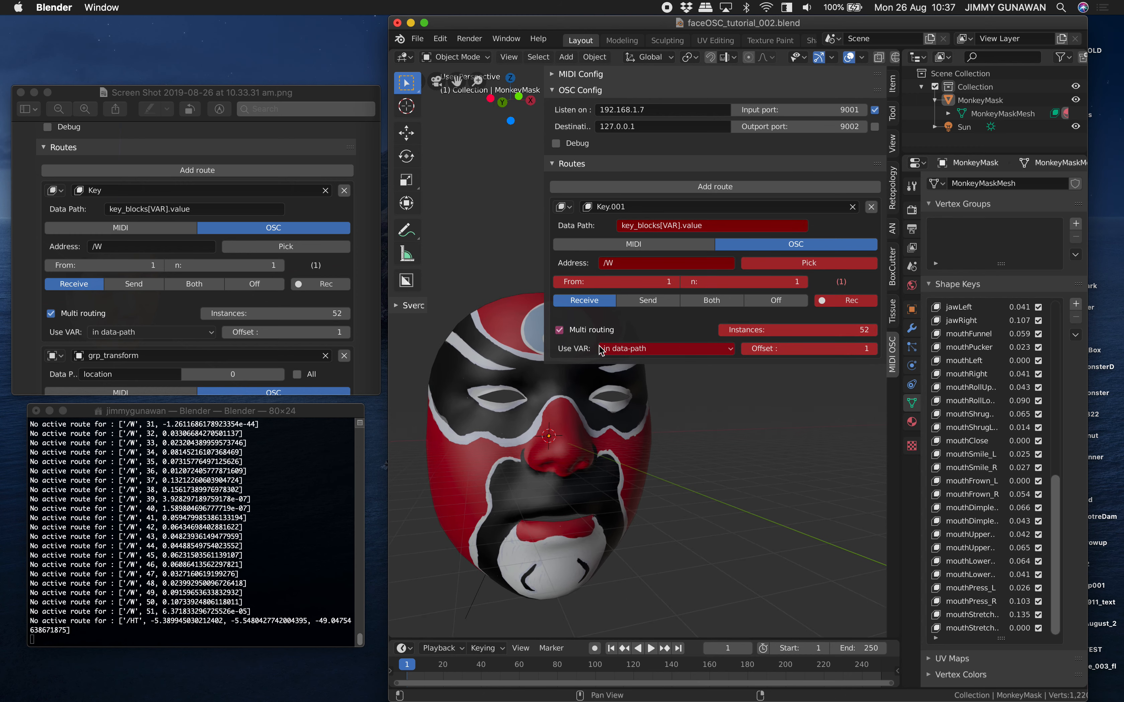
{"action": "left_click", "coordinate": [781, 348]}
{"action": "type", "text": "22"}
{"action": "key", "text": "Return"}
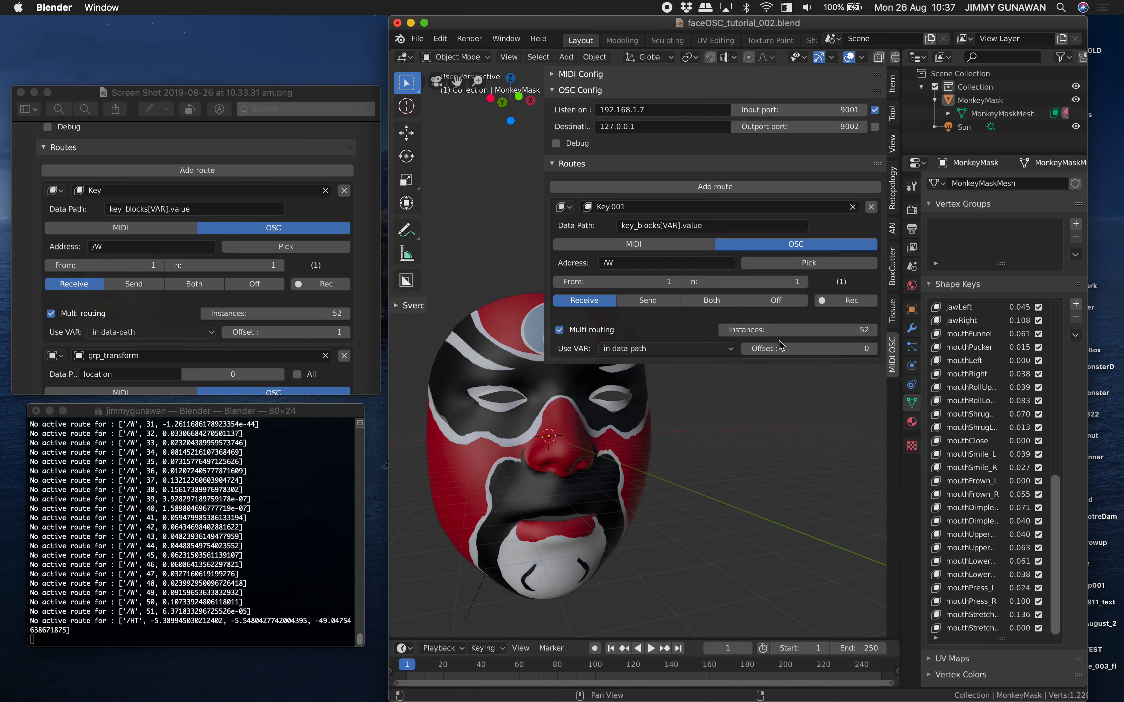
- Lower the Key.001 route's offset to -51 and enable OSC debugging
{"action": "left_click_drag", "start_coordinate": [809, 348], "coordinate": [768, 349]}
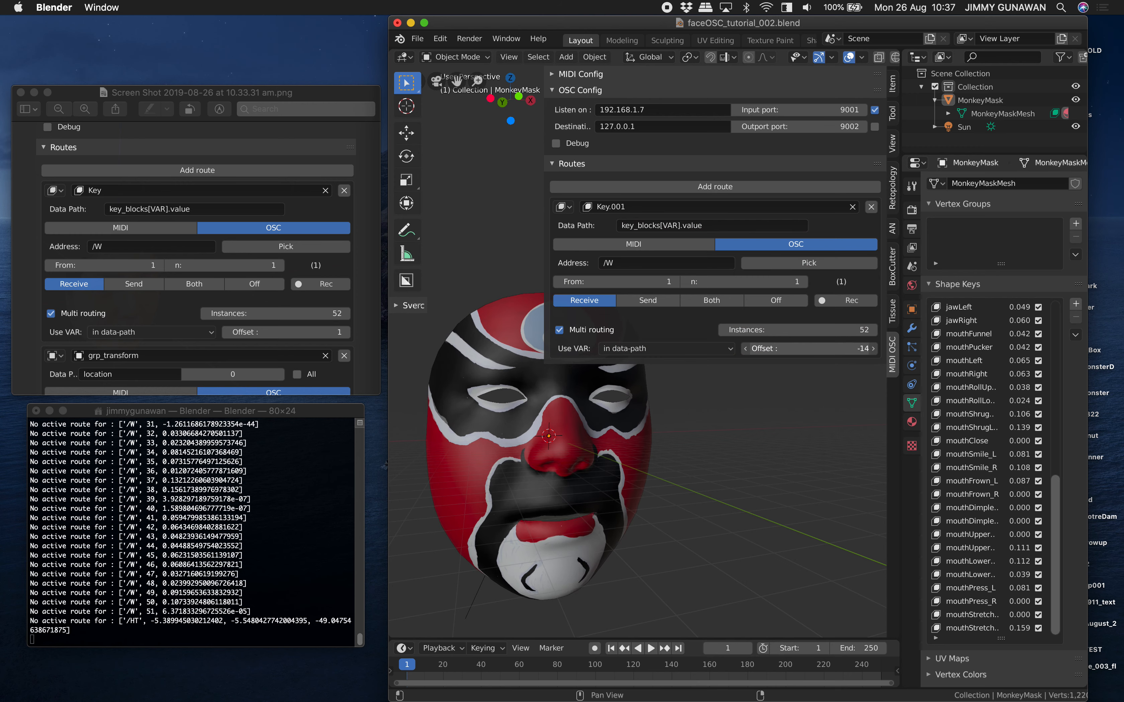
{"action": "left_click_drag", "start_coordinate": [738, 348], "coordinate": [767, 348]}
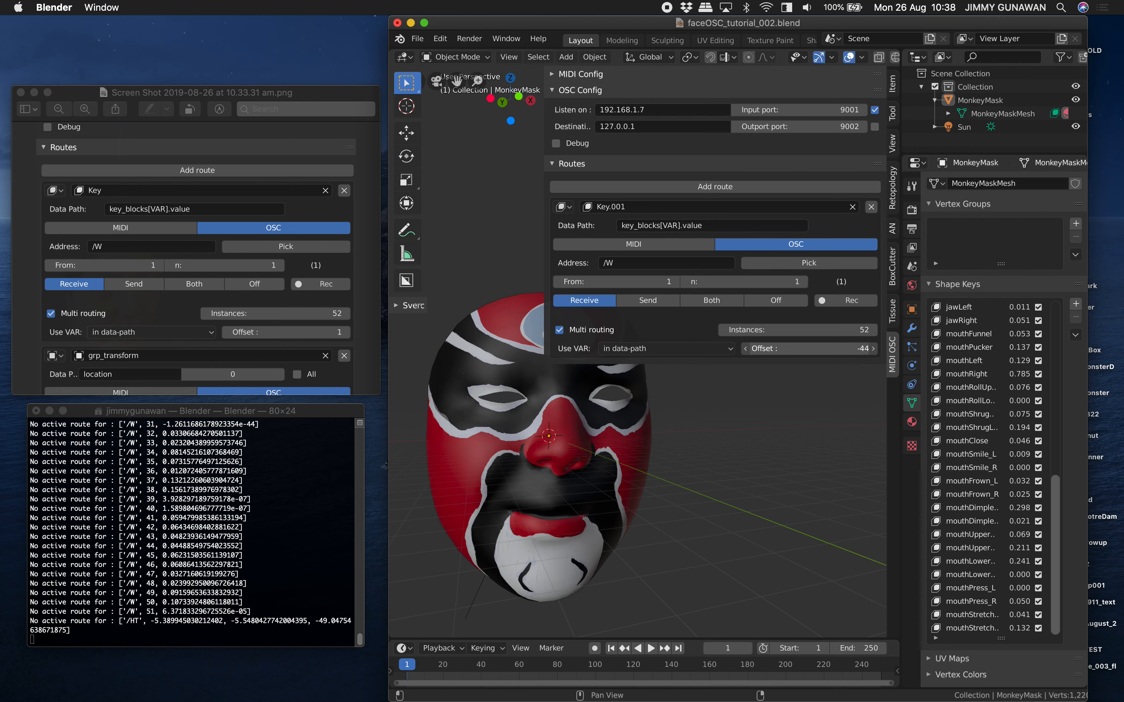
{"action": "left_click", "coordinate": [567, 145]}
{"action": "mouse_move", "coordinate": [775, 367]}
{"action": "left_mouse_down"}
{"action": "mouse_move", "coordinate": [875, 366]}
{"action": "mouse_move", "coordinate": [749, 366]}
{"action": "mouse_move", "coordinate": [764, 367]}
{"action": "left_mouse_up"}
{"action": "left_click", "coordinate": [747, 367]}
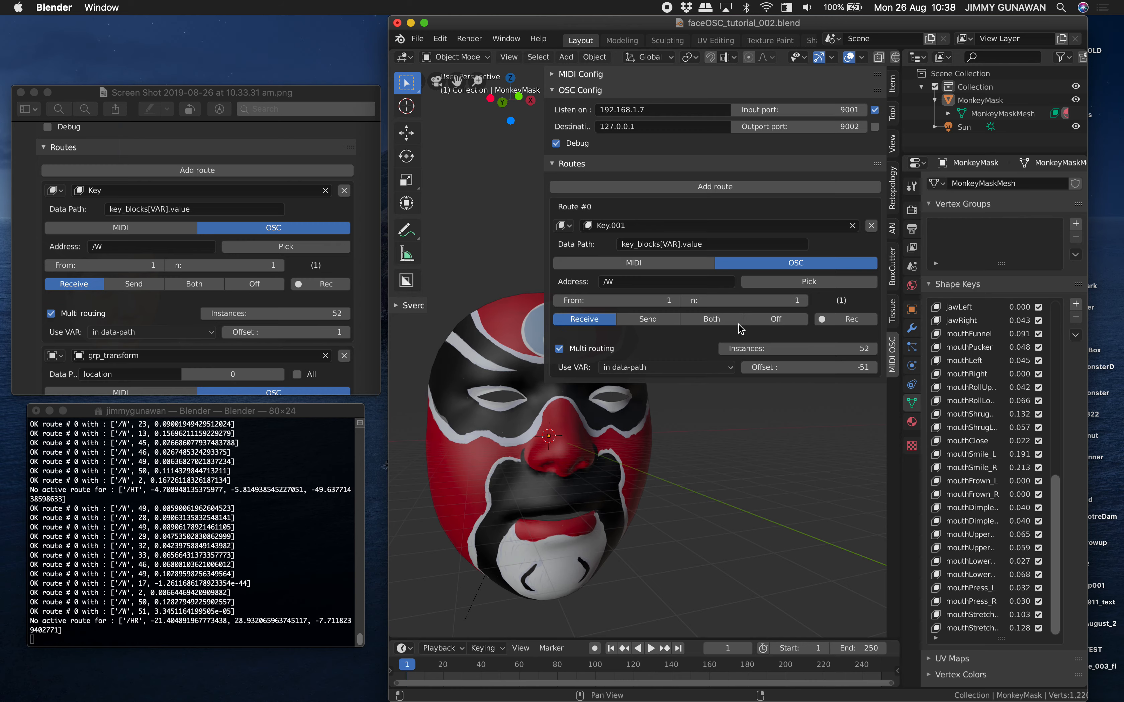
- Widen the Blender window and maximize the 3D viewport without its sidebar and toolbar, with animation playback running
{"action": "left_click_drag", "start_coordinate": [390, 16], "coordinate": [2, 18]}
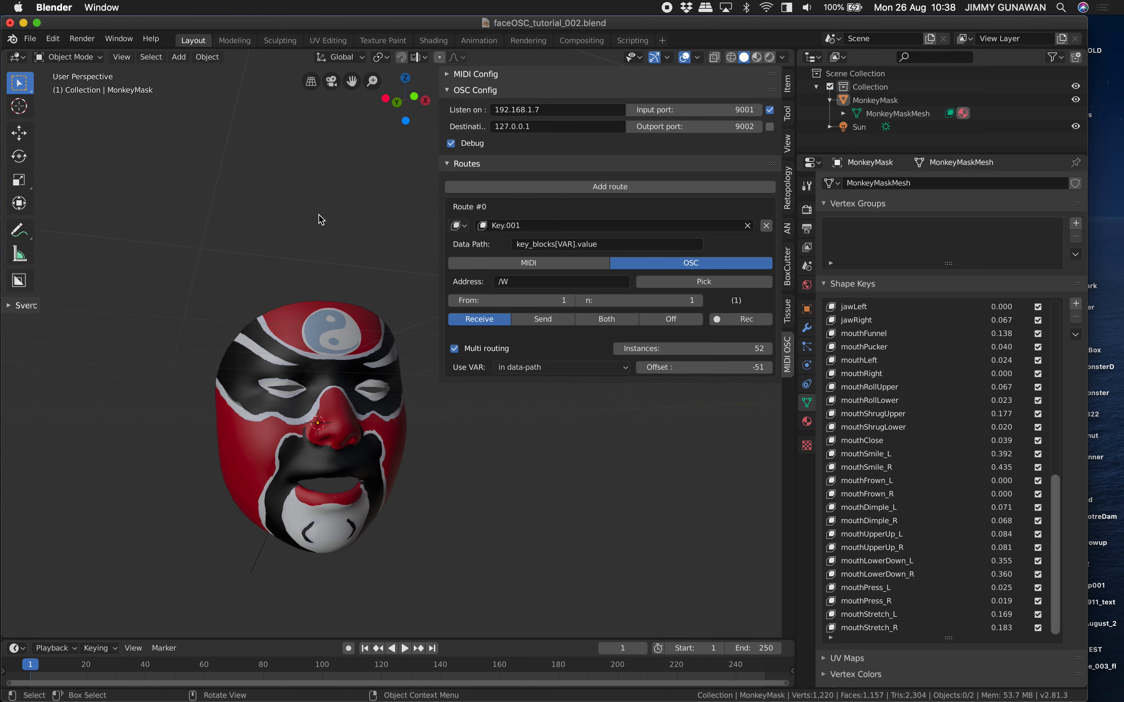
{"action": "key", "text": "ctrl+space"}
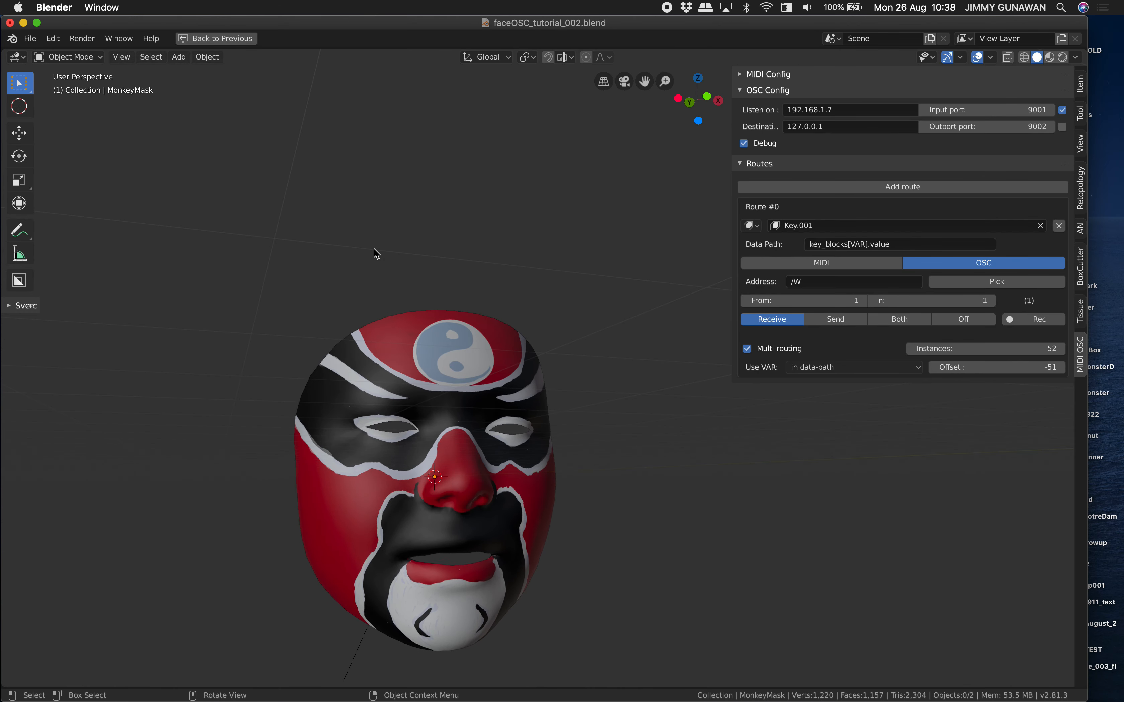
{"action": "key", "text": "space"}
{"action": "key", "text": "n"}
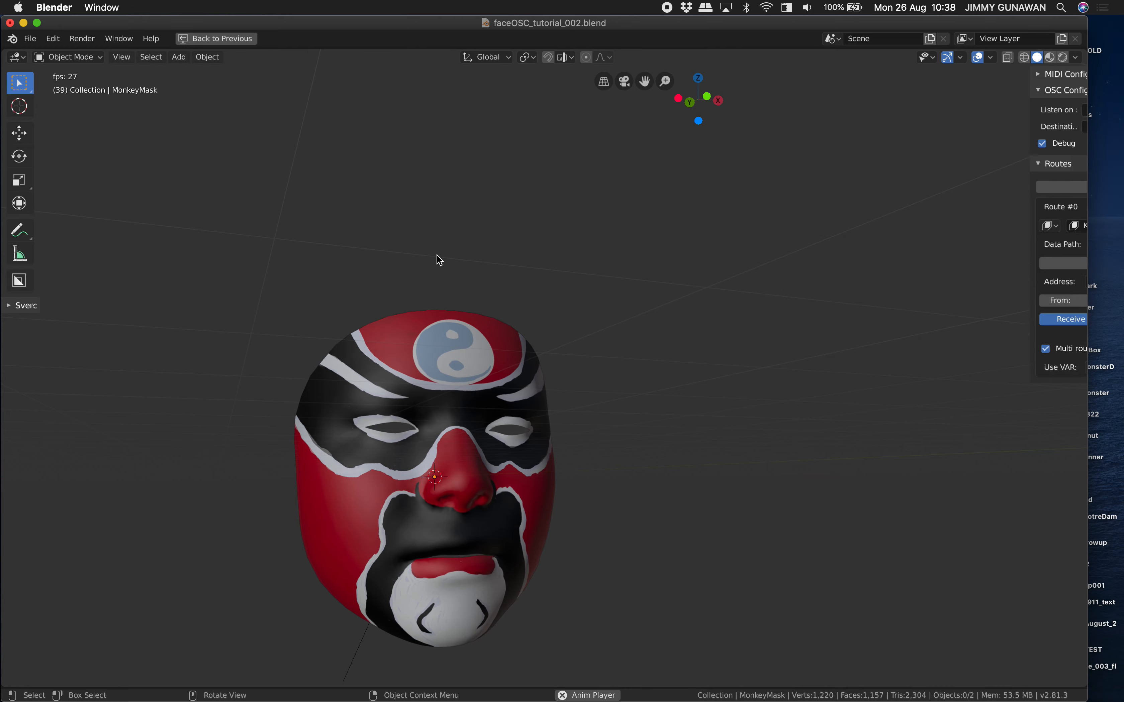
{"action": "key", "text": "t"}
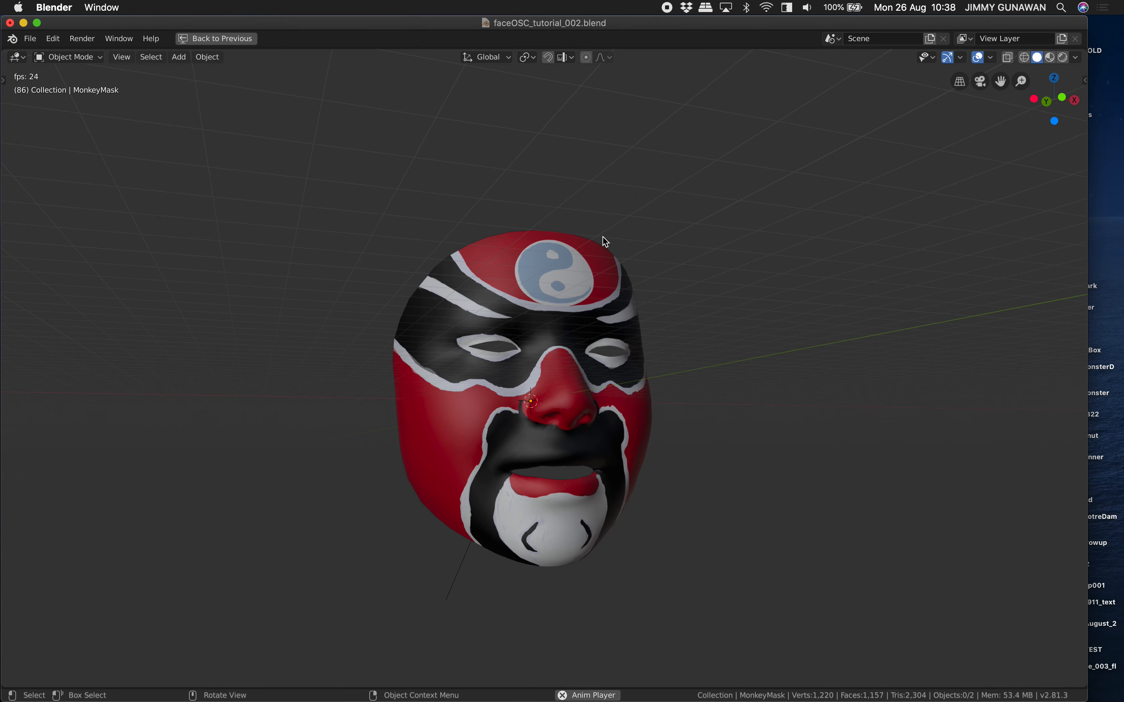
- Show the animated mask from the front in a full-screen 3D viewport with all surrounding interface hidden
{"action": "mouse_move", "coordinate": [604, 241]}
{"action": "middle_mouse_down"}
{"action": "mouse_move", "coordinate": [618, 258]}
{"action": "mouse_move", "coordinate": [606, 253]}
{"action": "middle_mouse_up"}
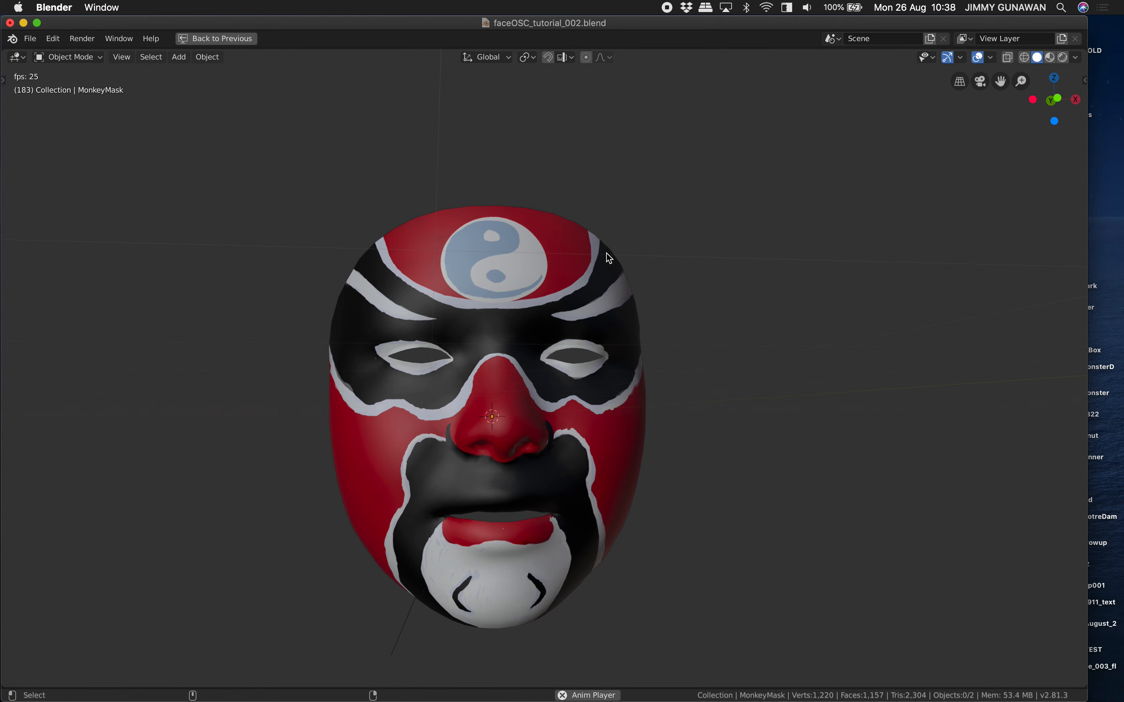
{"action": "key", "text": "ctrl+space"}
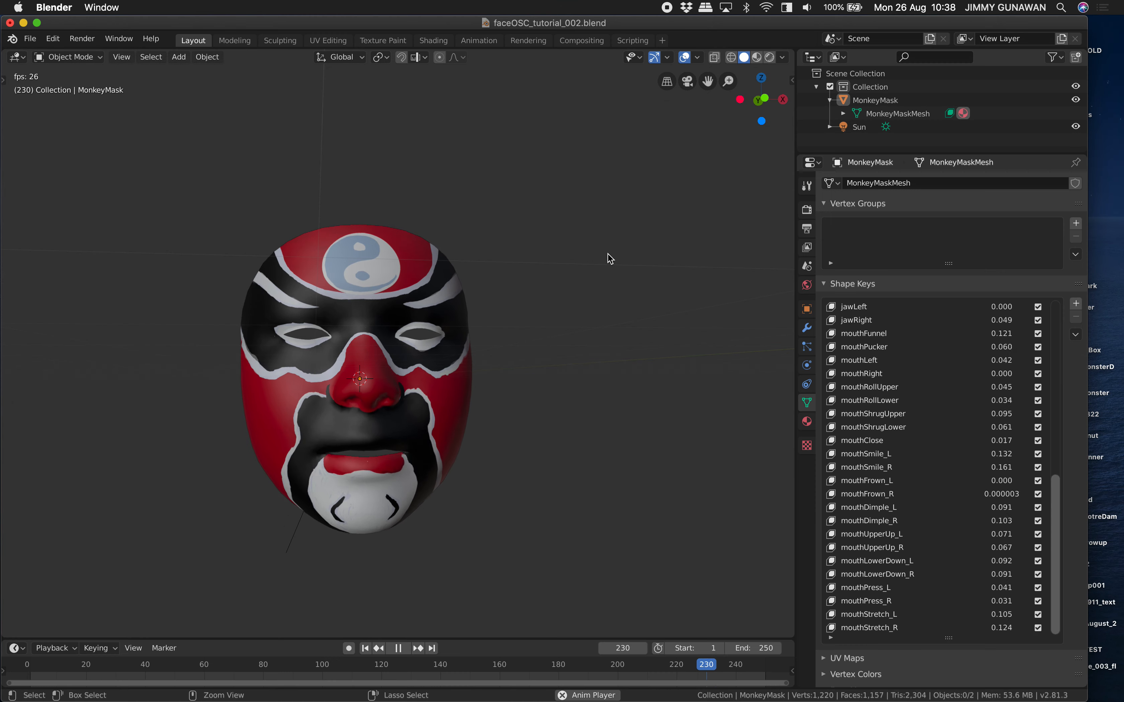
{"action": "key", "text": "ctrl+space"}
{"action": "middle_click_drag", "start_coordinate": [606, 258], "coordinate": [634, 234], "text": "shift"}
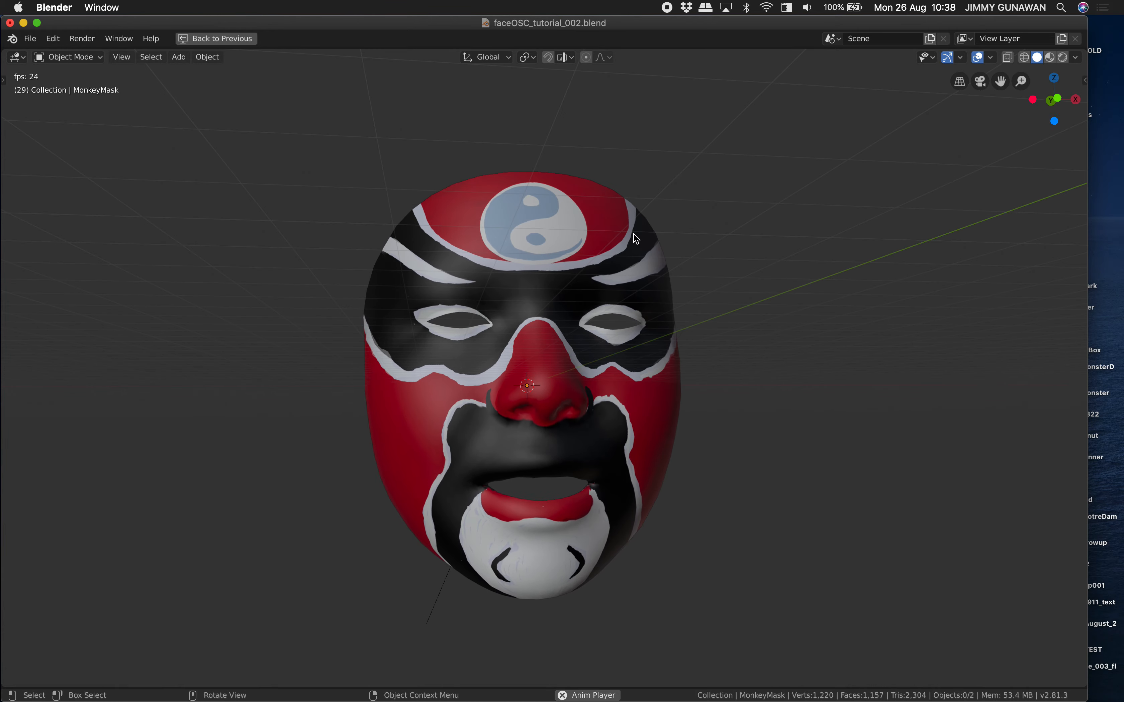
{"action": "key", "text": "ctrl+space"}
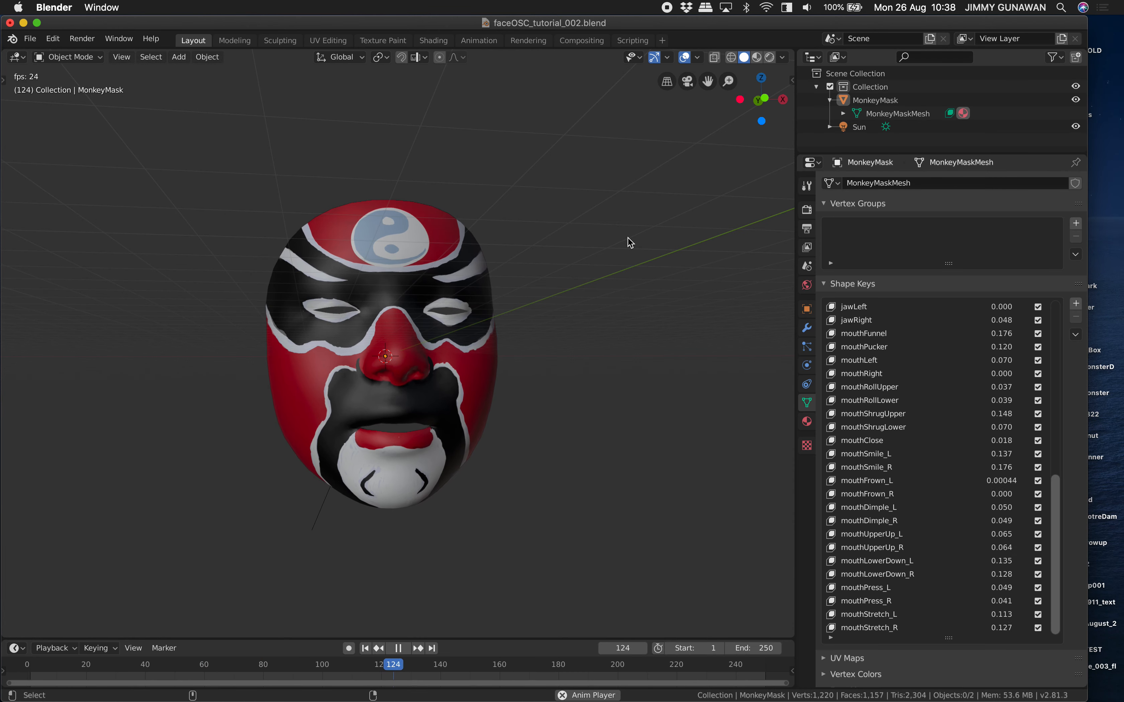
{"action": "key", "text": "ctrl+alt+space"}
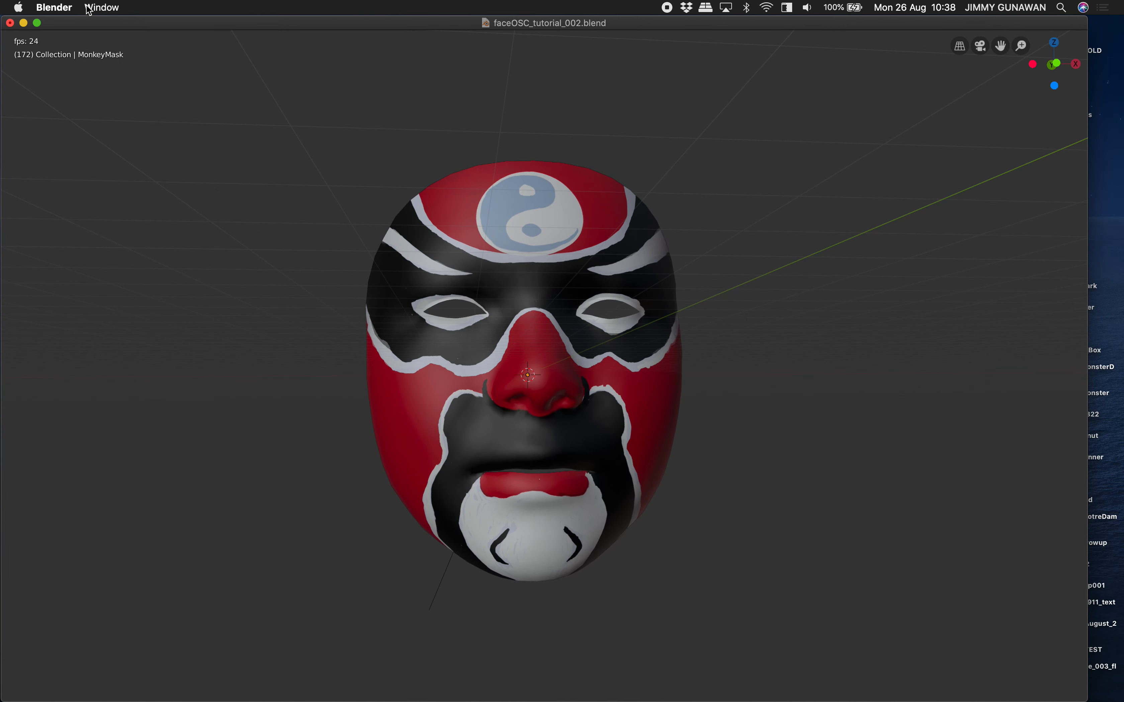
{"action": "left_click", "coordinate": [38, 23]}
{"action": "middle_click_drag", "start_coordinate": [657, 230], "coordinate": [686, 217]}
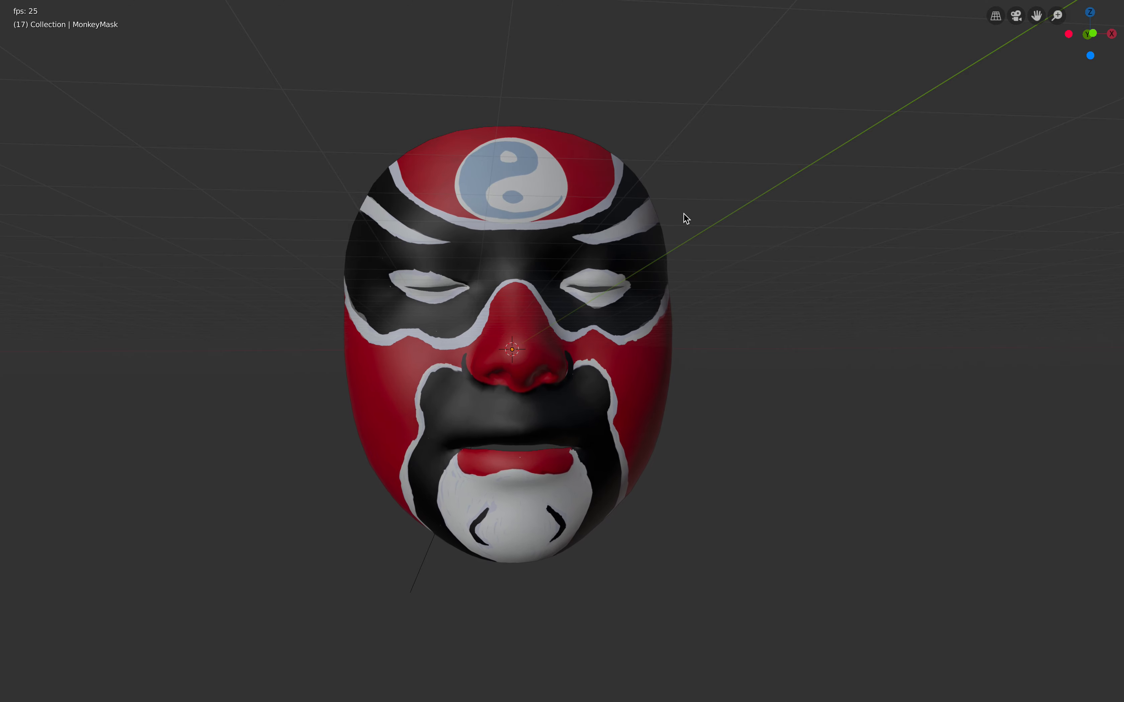
- Leave the full-screen view and hide the viewport overlays while keeping the navigation gizmos shown
{"action": "key", "text": "ctrl+alt+space"}
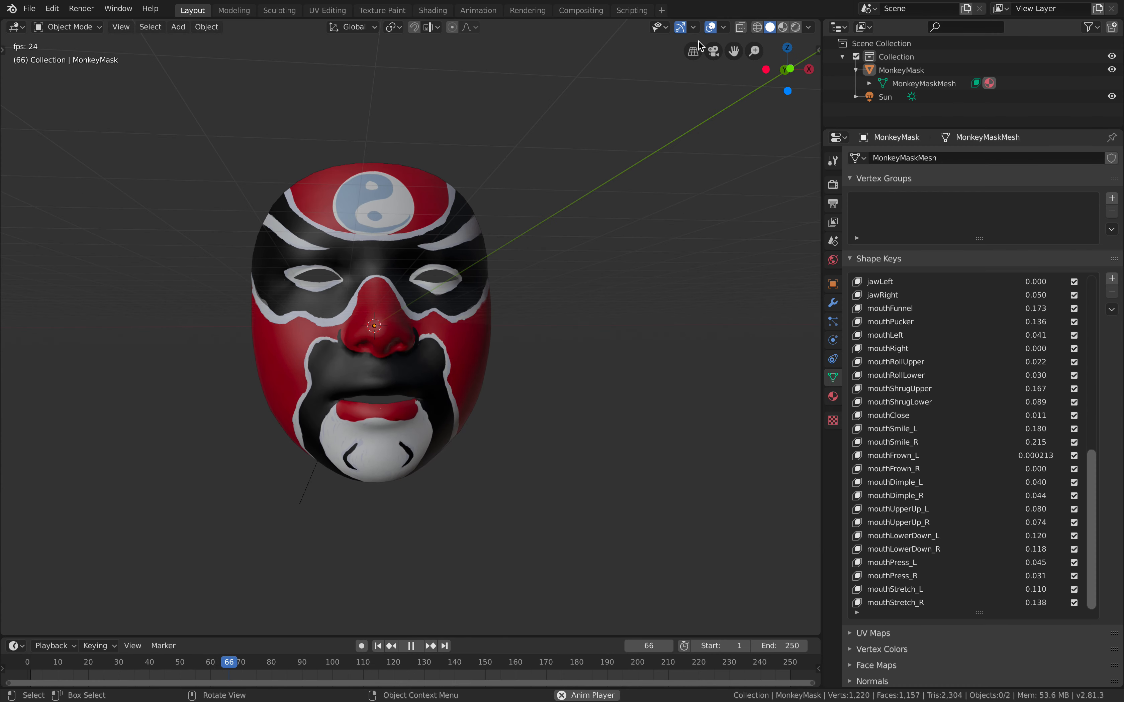
{"action": "key", "text": "shift+alt+z"}
{"action": "left_click", "coordinate": [683, 31]}
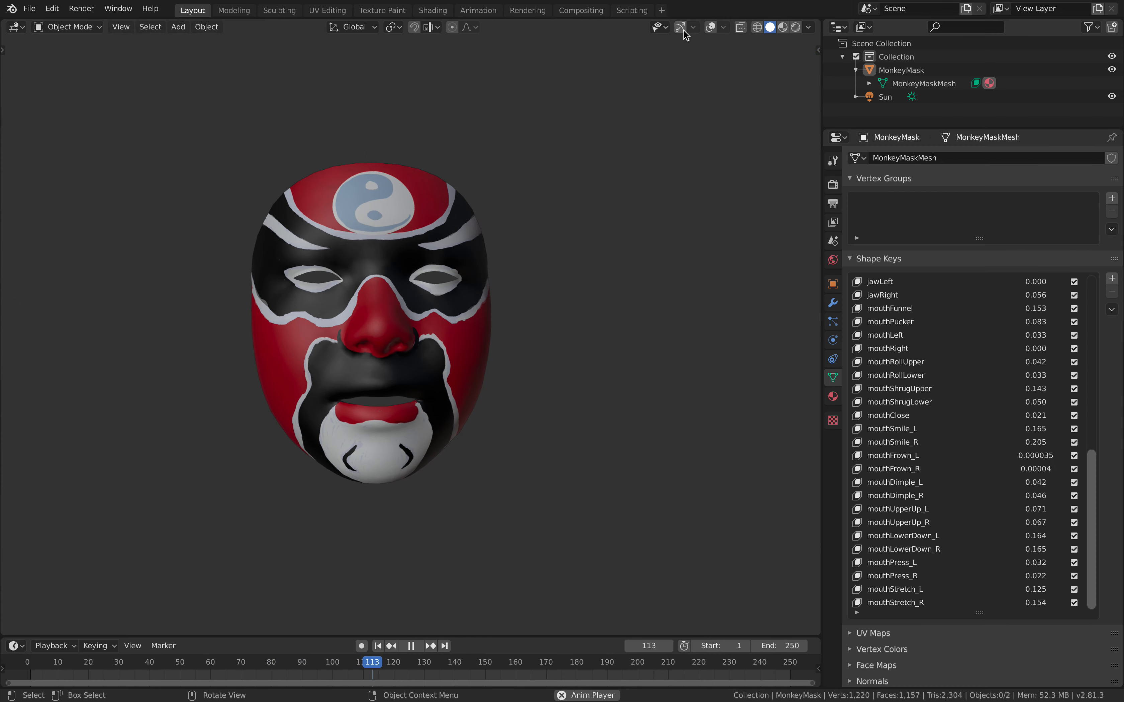
{"action": "left_click", "coordinate": [680, 28]}
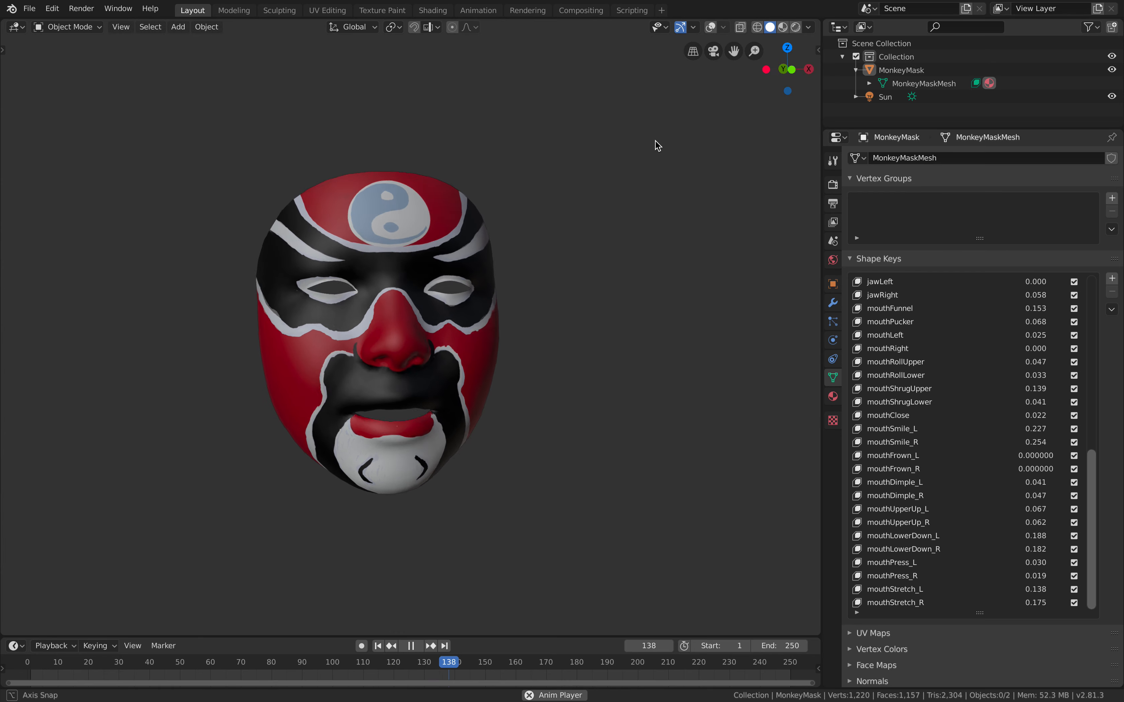
- Preview the animated mask full screen in material preview shading, and return to the normal layout with solid shading
{"action": "left_click", "coordinate": [784, 29]}
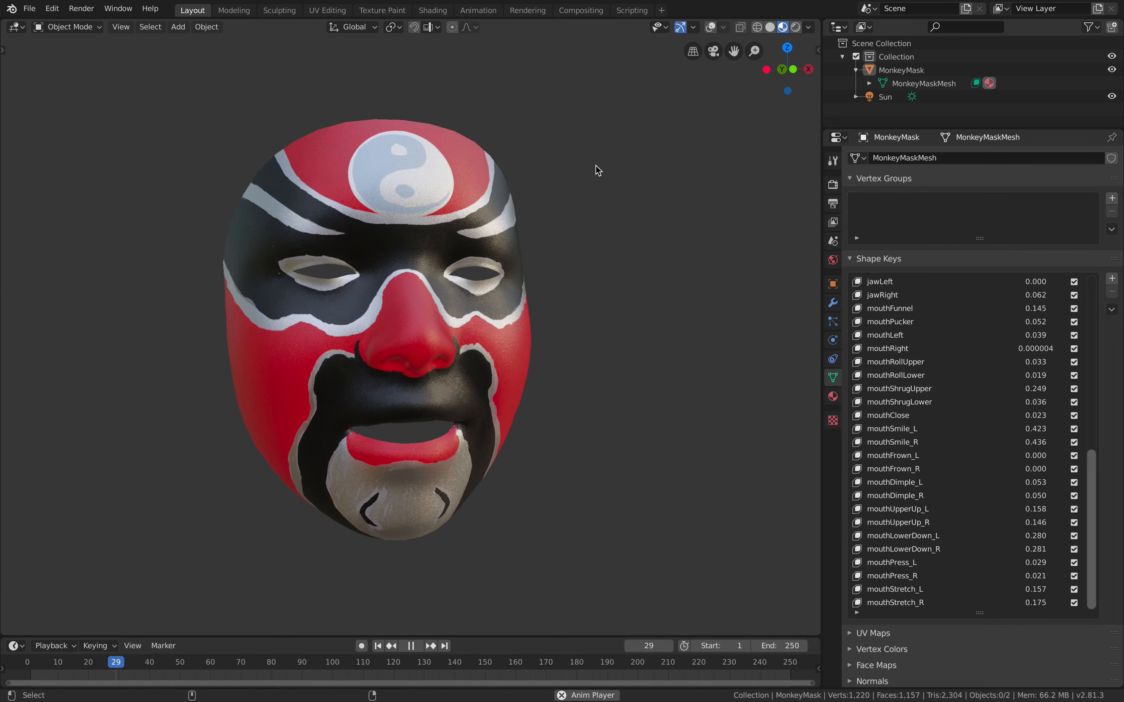
{"action": "key", "text": "ctrl+alt+space"}
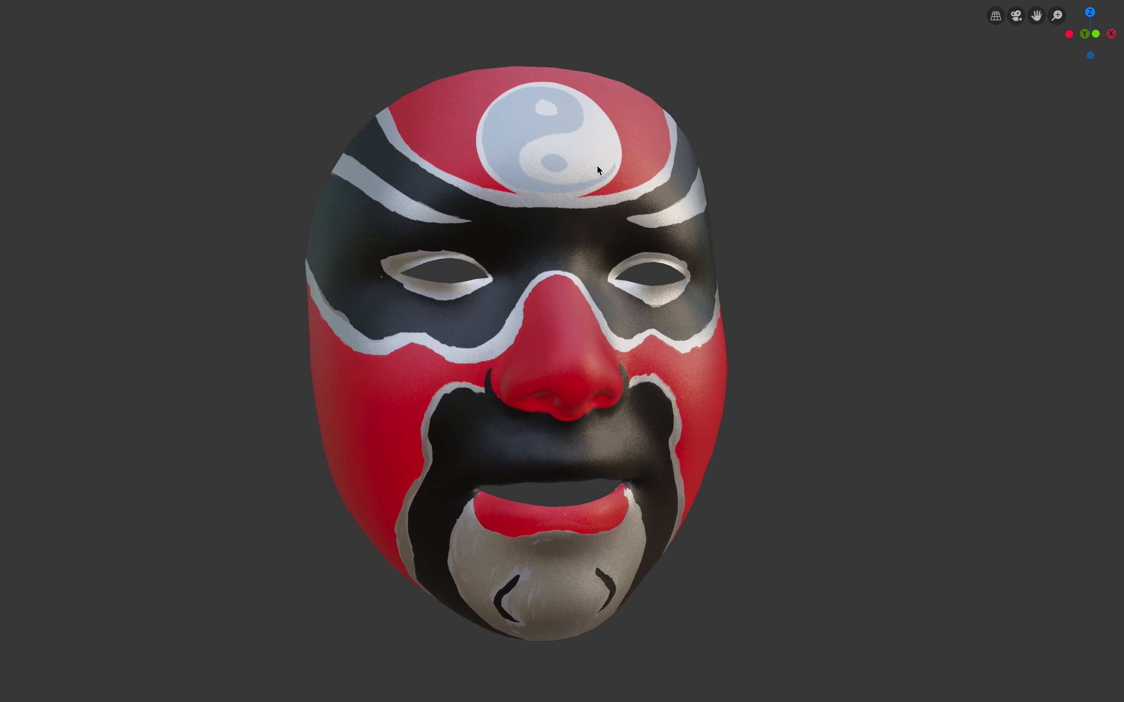
{"action": "key", "text": "ctrl+alt+space"}
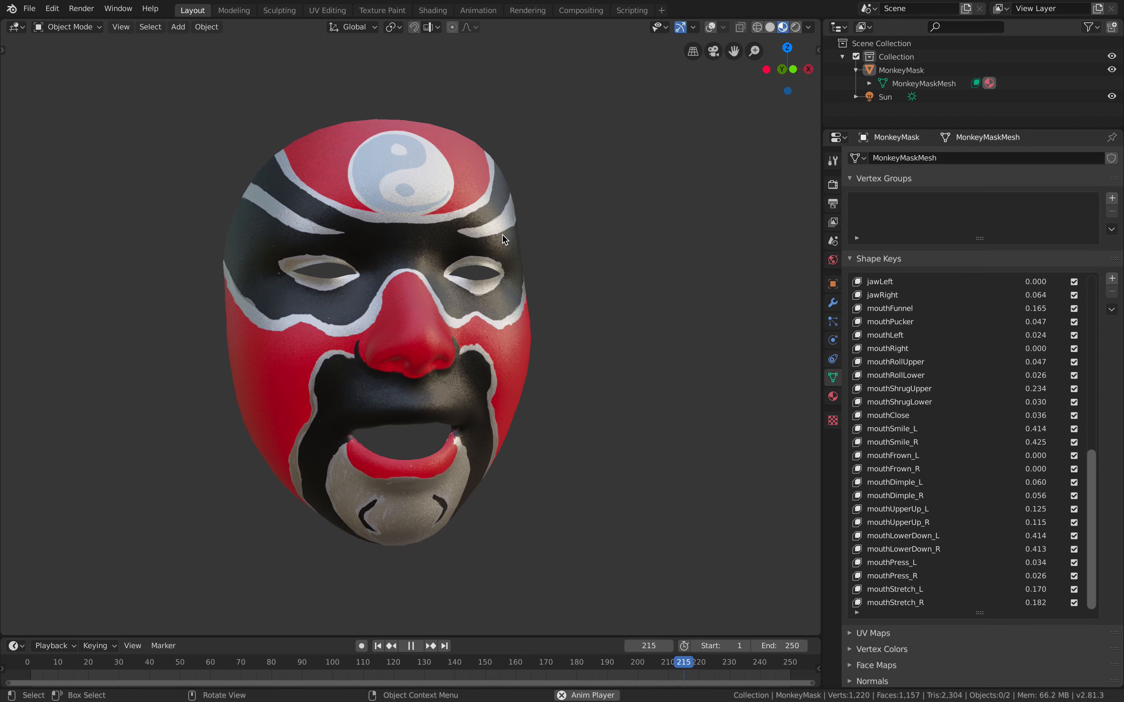
{"action": "left_click", "coordinate": [770, 26]}
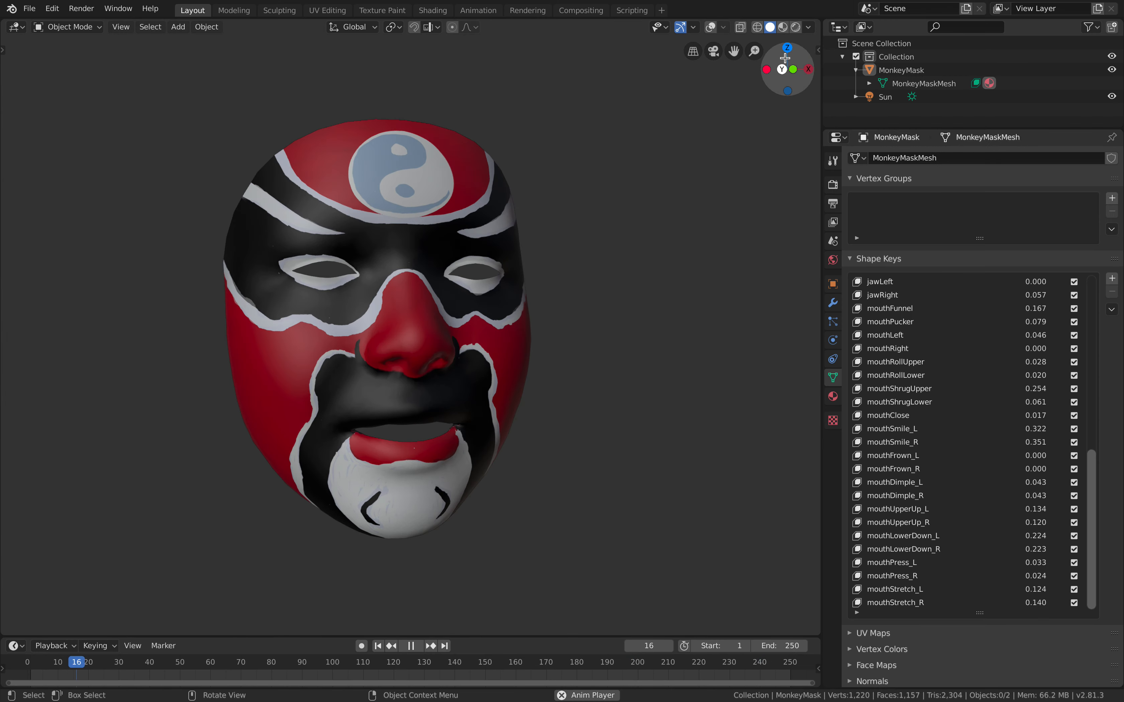
- Switch the solid shading's lighting to MatCap and choose a different matcap sphere for the mask
{"action": "left_click", "coordinate": [807, 28]}
{"action": "left_click", "coordinate": [796, 91]}
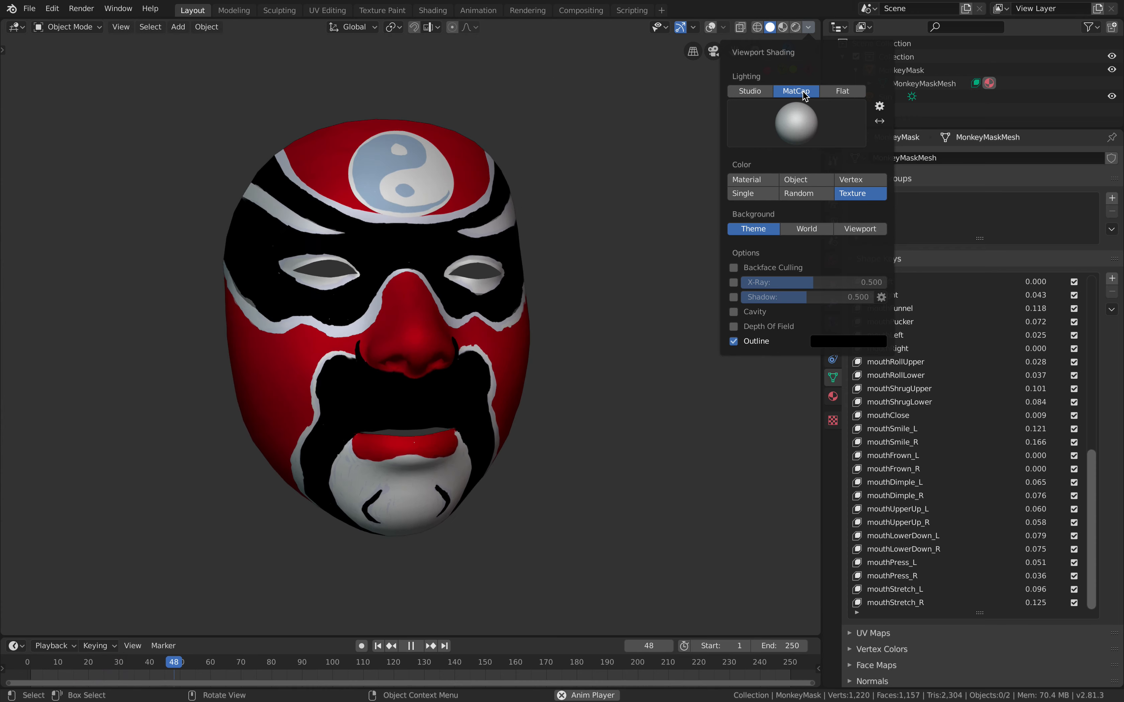
{"action": "left_click", "coordinate": [801, 122]}
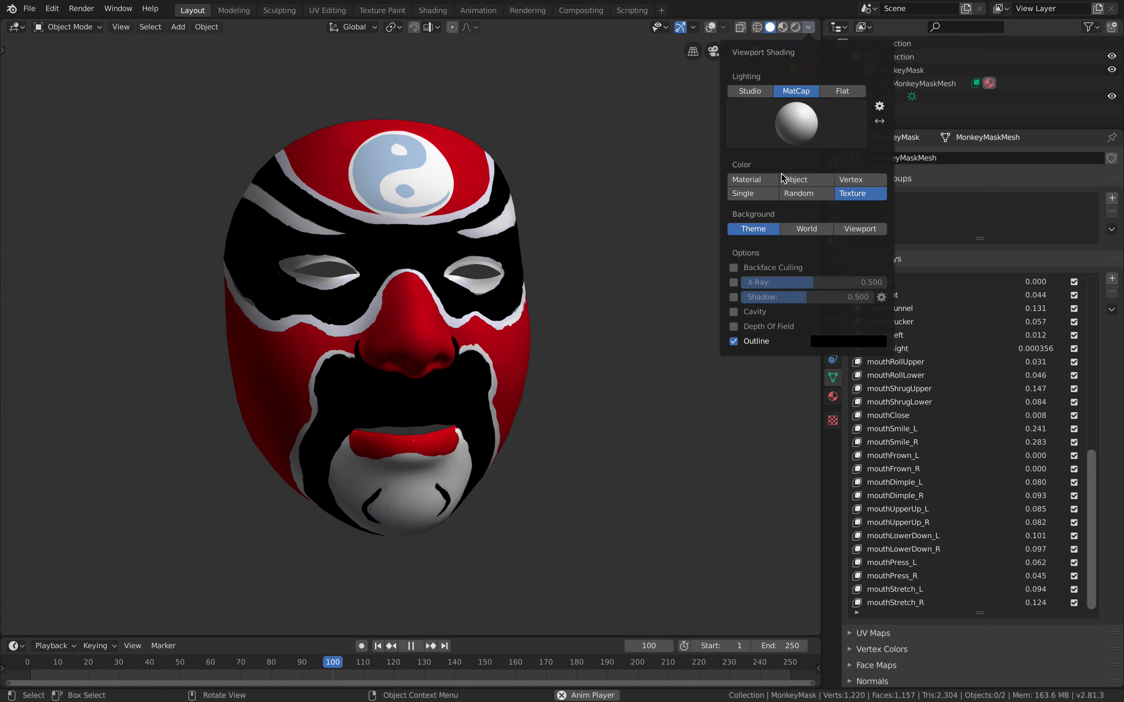
{"action": "left_click", "coordinate": [795, 141]}
{"action": "left_click", "coordinate": [721, 169]}
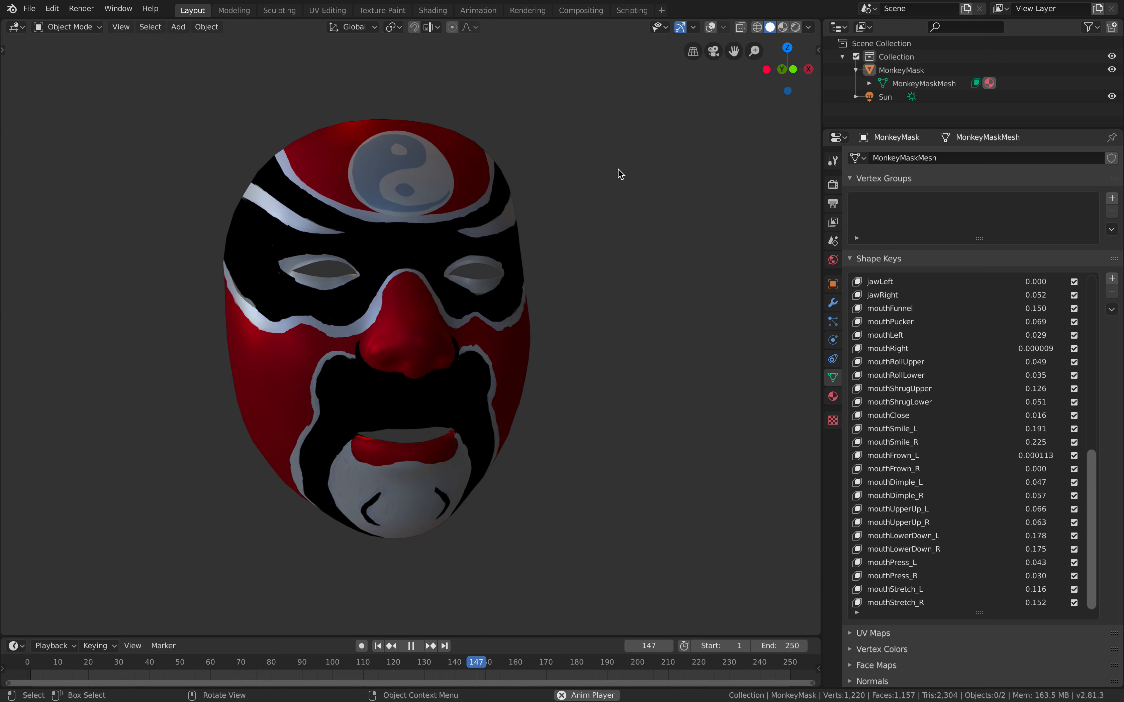
- Add a second route to the MIDI OSC setup and stop the animation playback at frame 1
{"action": "key", "text": "n"}
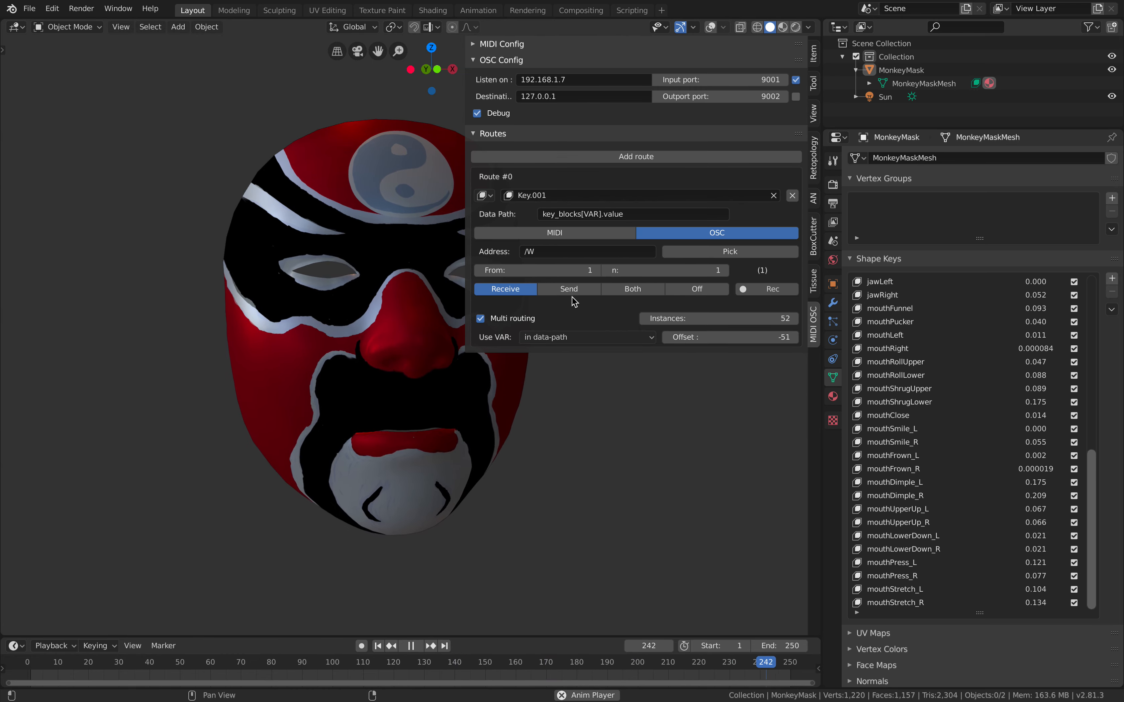
{"action": "left_click", "coordinate": [623, 156]}
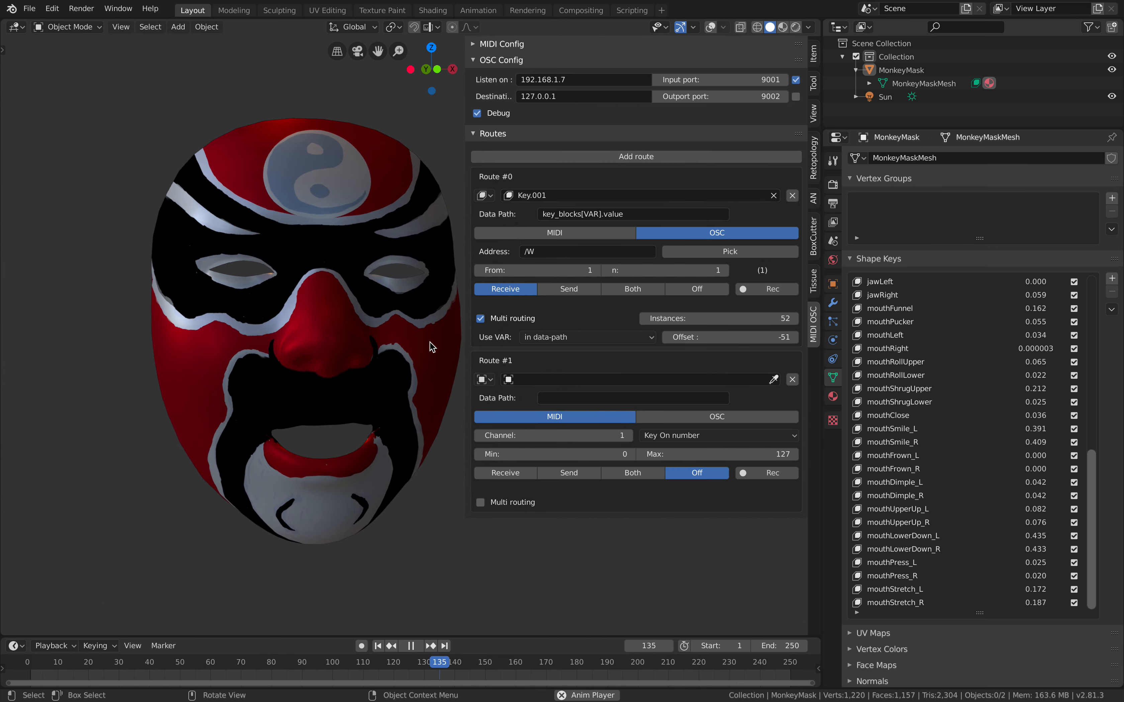
{"action": "left_click", "coordinate": [485, 380]}
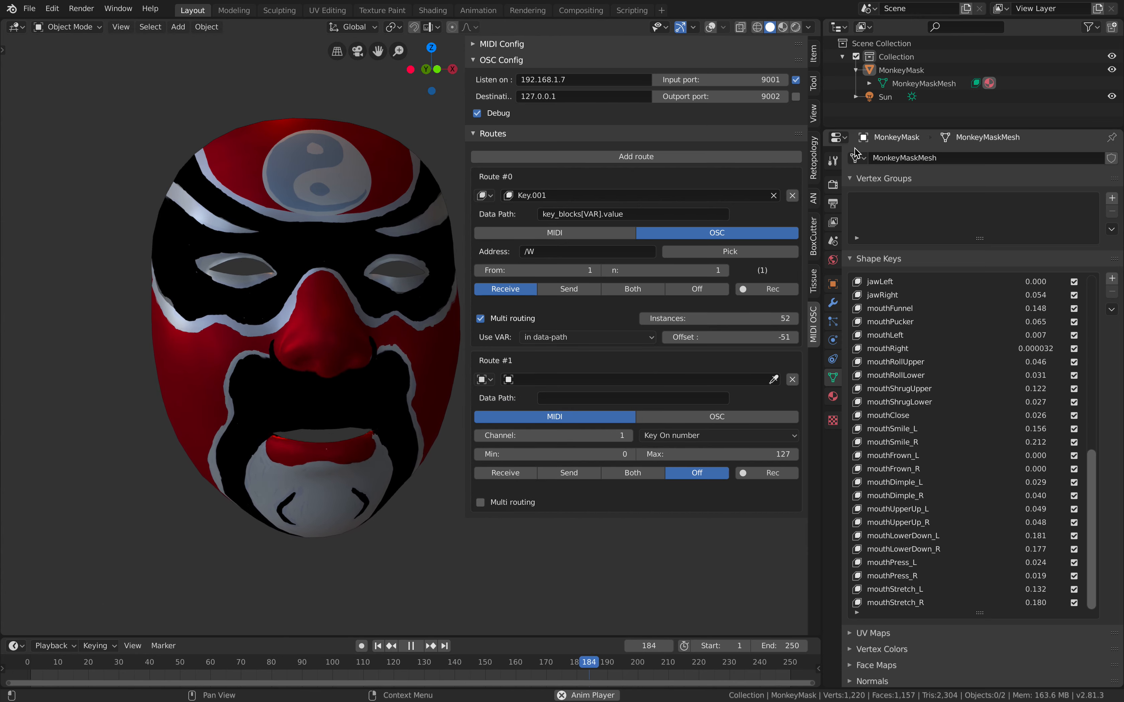
{"action": "left_click", "coordinate": [486, 380]}
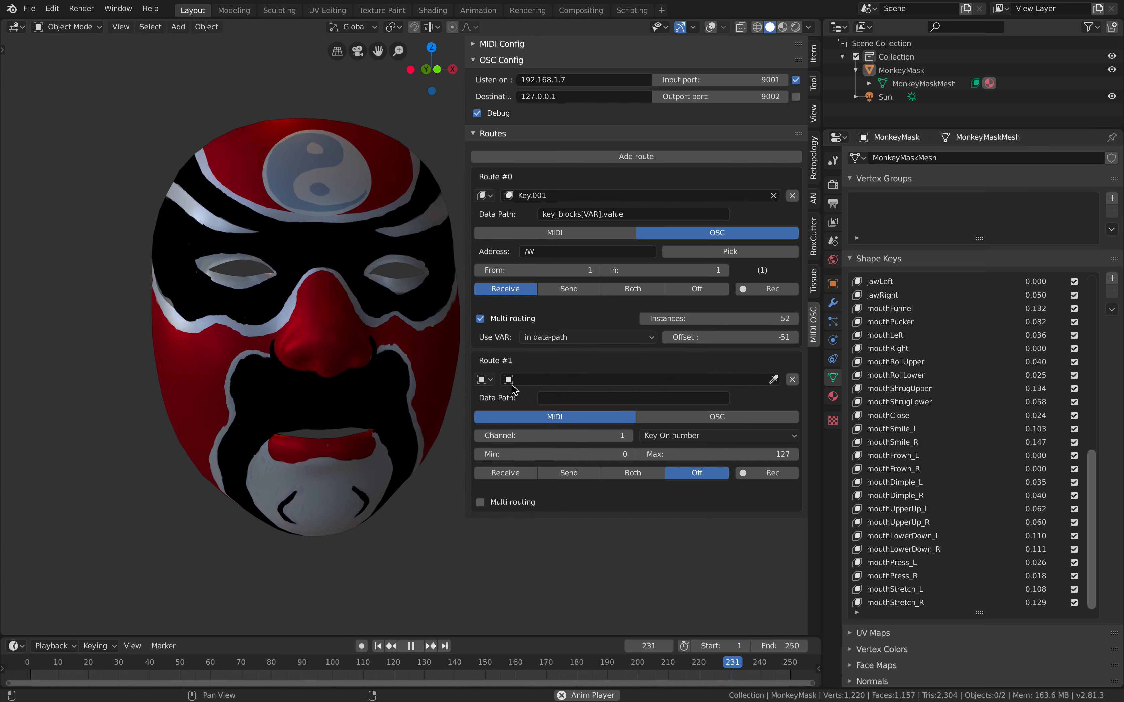
{"action": "left_click", "coordinate": [485, 380]}
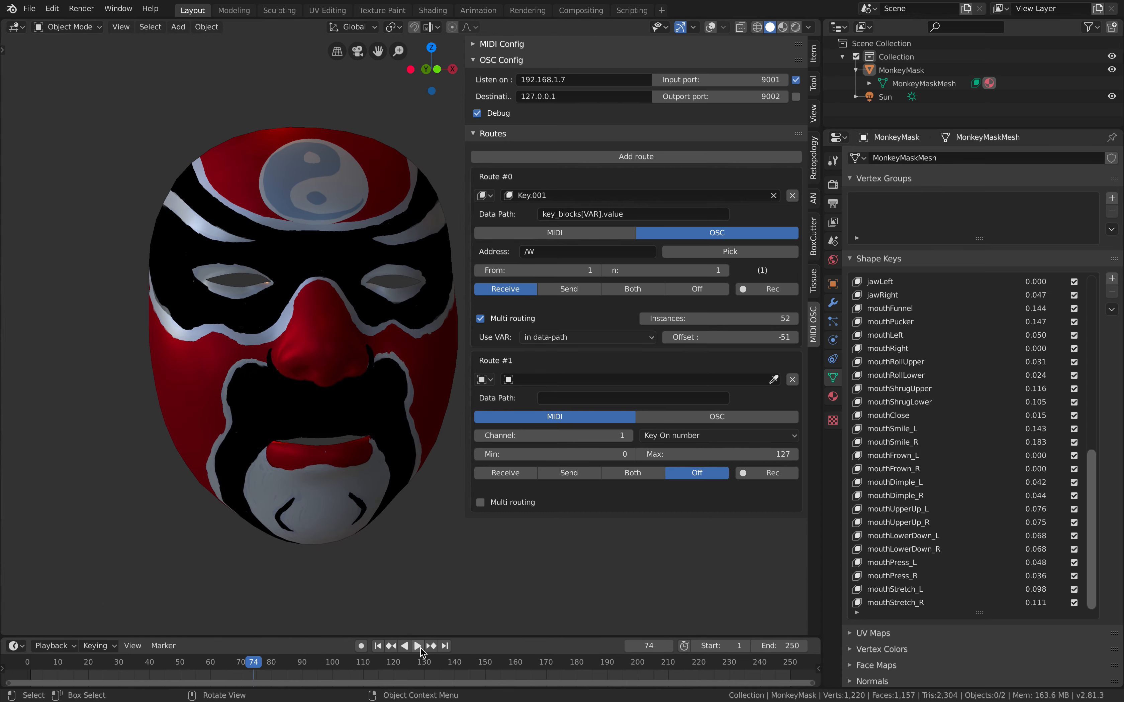
{"action": "left_click", "coordinate": [377, 646]}
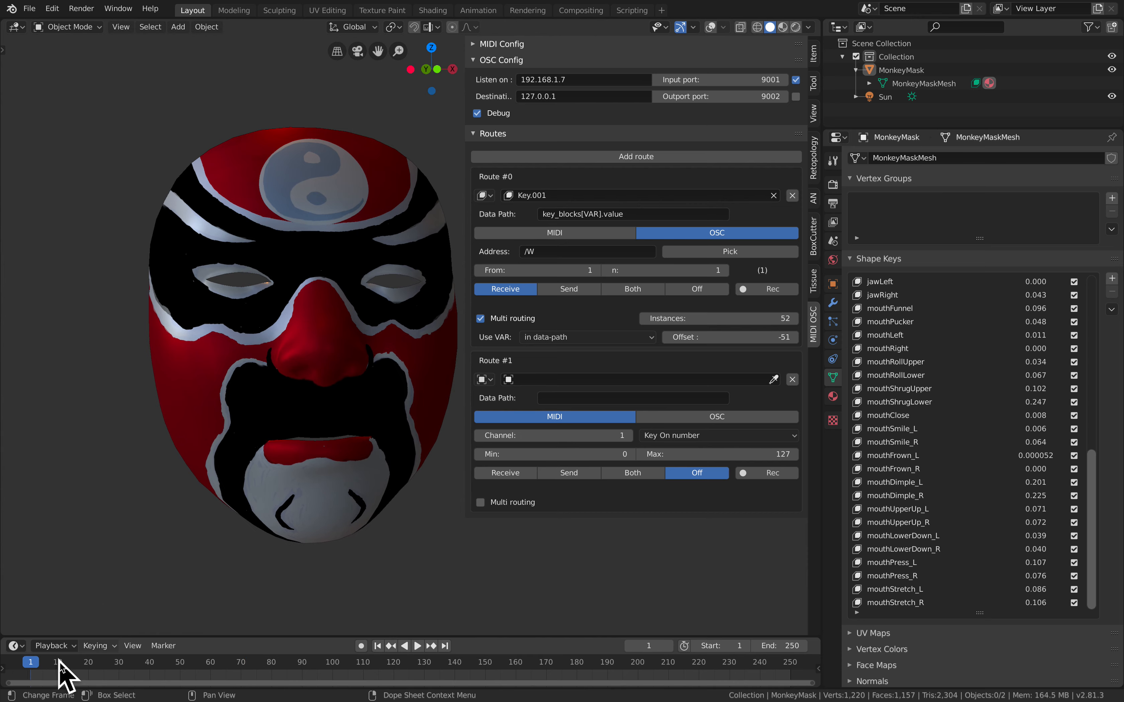
- Set Route #1's target to the MonkeyMask object
{"action": "left_click", "coordinate": [485, 380]}
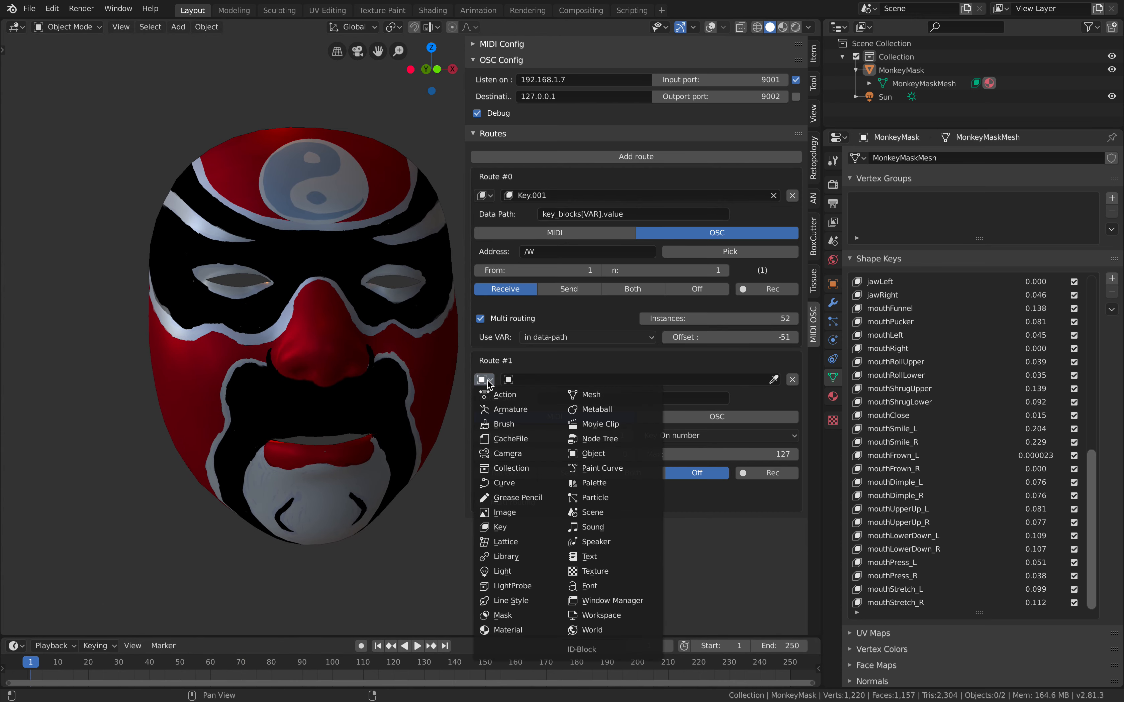
{"action": "left_click", "coordinate": [581, 454]}
{"action": "left_click", "coordinate": [513, 382]}
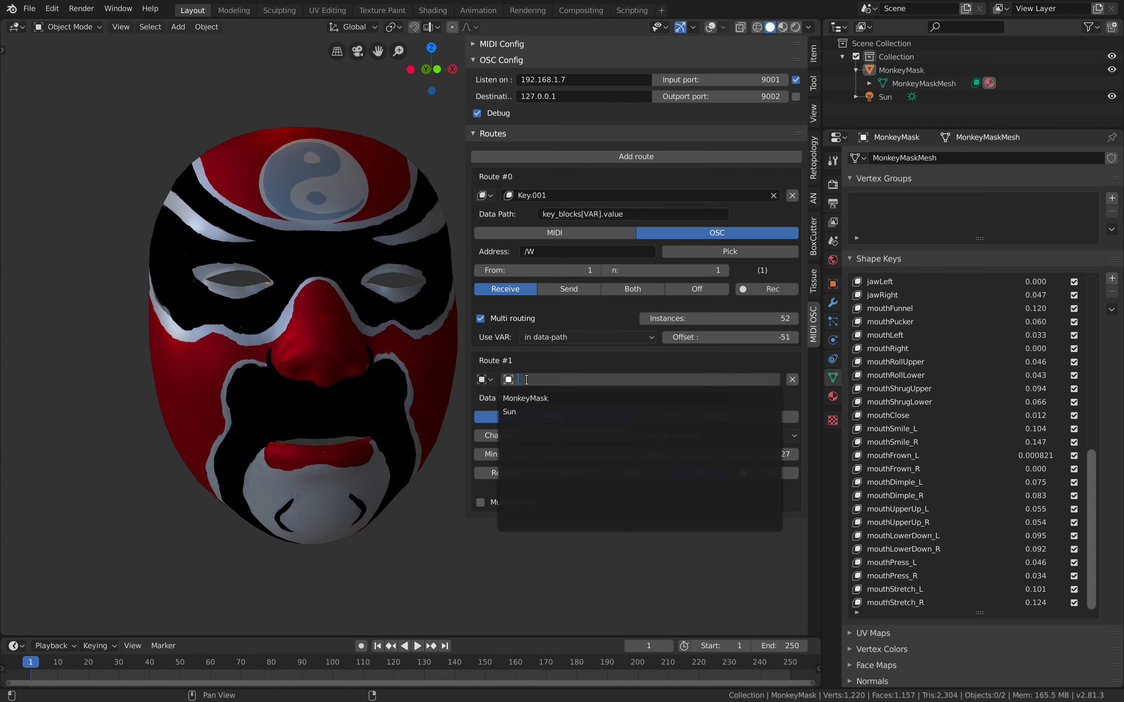
{"action": "left_click", "coordinate": [534, 399]}
{"action": "left_click", "coordinate": [549, 399]}
- Make the MonkeyMask route an OSC route with location as its data path
{"action": "left_click", "coordinate": [656, 418]}
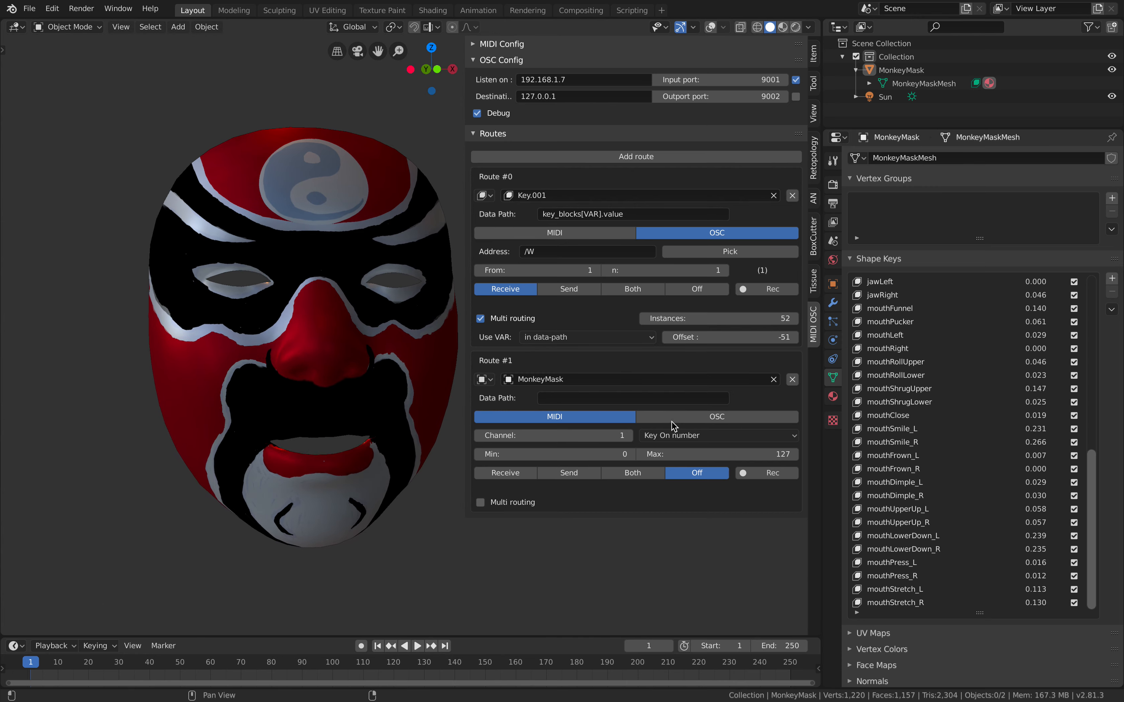
{"action": "left_click", "coordinate": [656, 417]}
{"action": "left_click", "coordinate": [580, 398]}
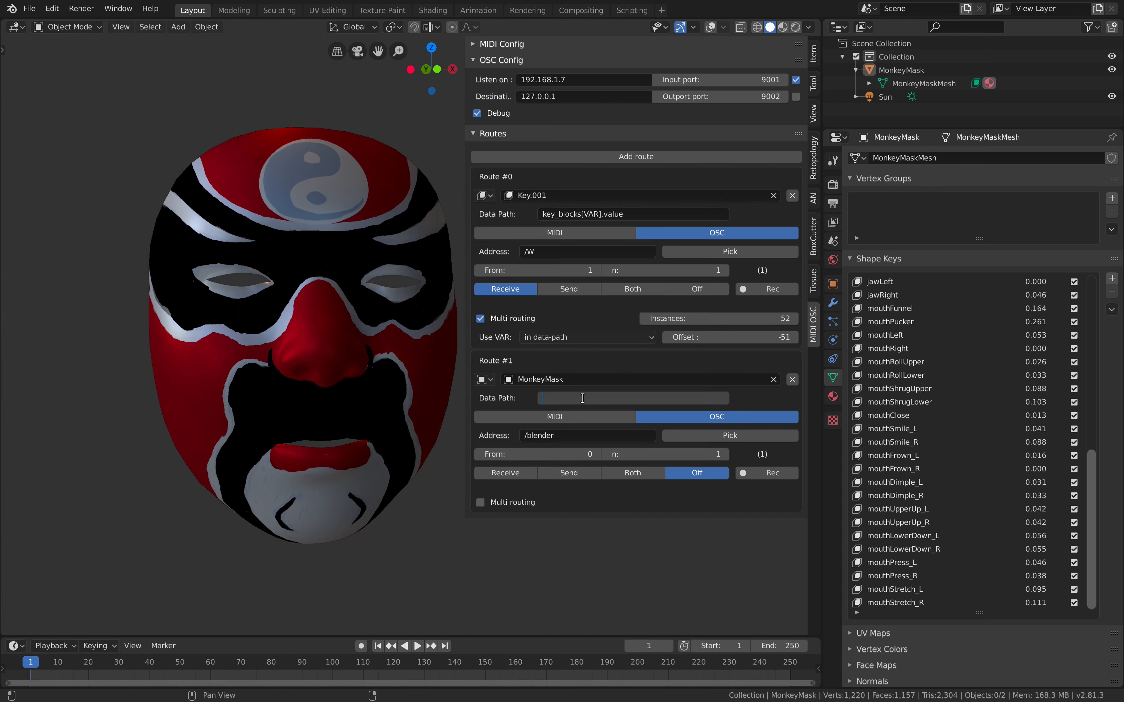
{"action": "type", "text": "location"}
{"action": "key", "text": "Return"}
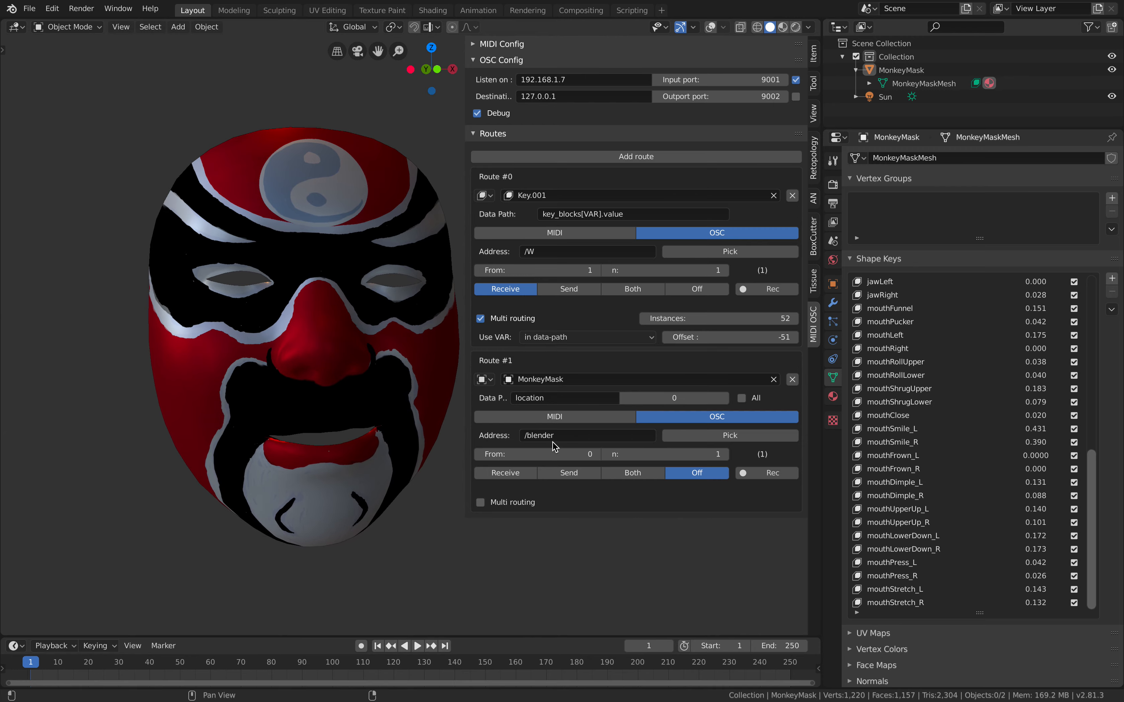
- Look up the head position address on the Face Cap web page and set the MonkeyMask route's OSC address to /HT
{"action": "key", "text": "ctrl+Right"}
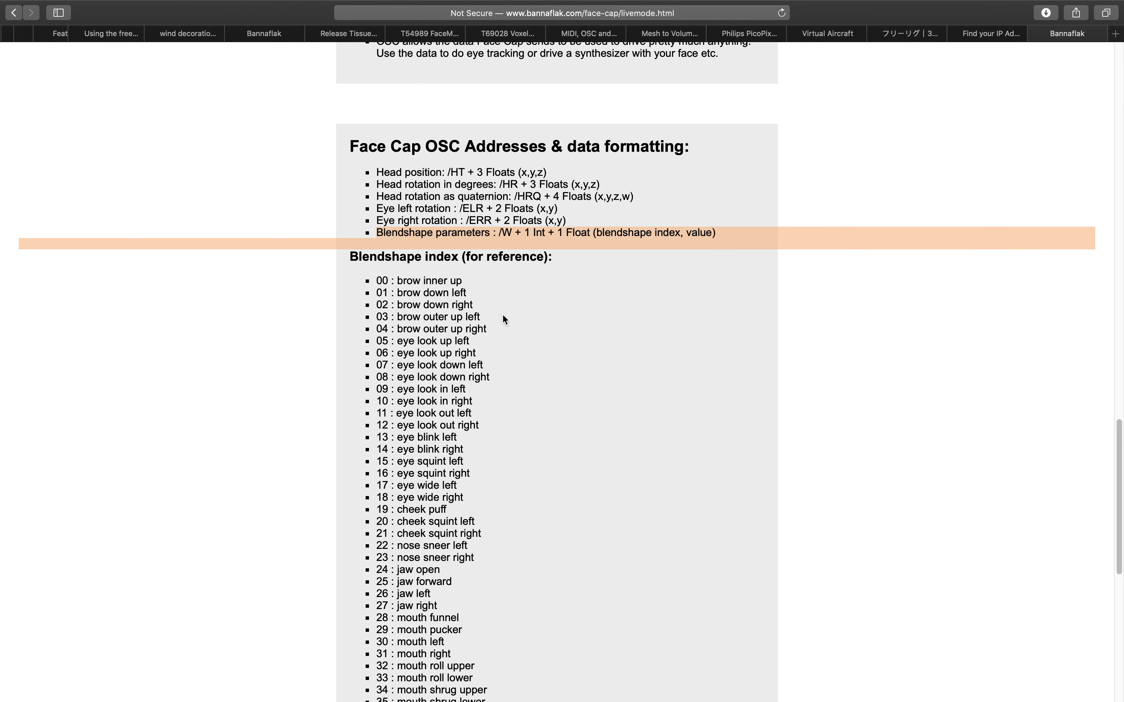
{"action": "scroll", "coordinate": [503, 320], "scroll_direction": "up", "scroll_amount": 8}
{"action": "scroll", "coordinate": [515, 334], "scroll_direction": "down", "scroll_amount": 3}
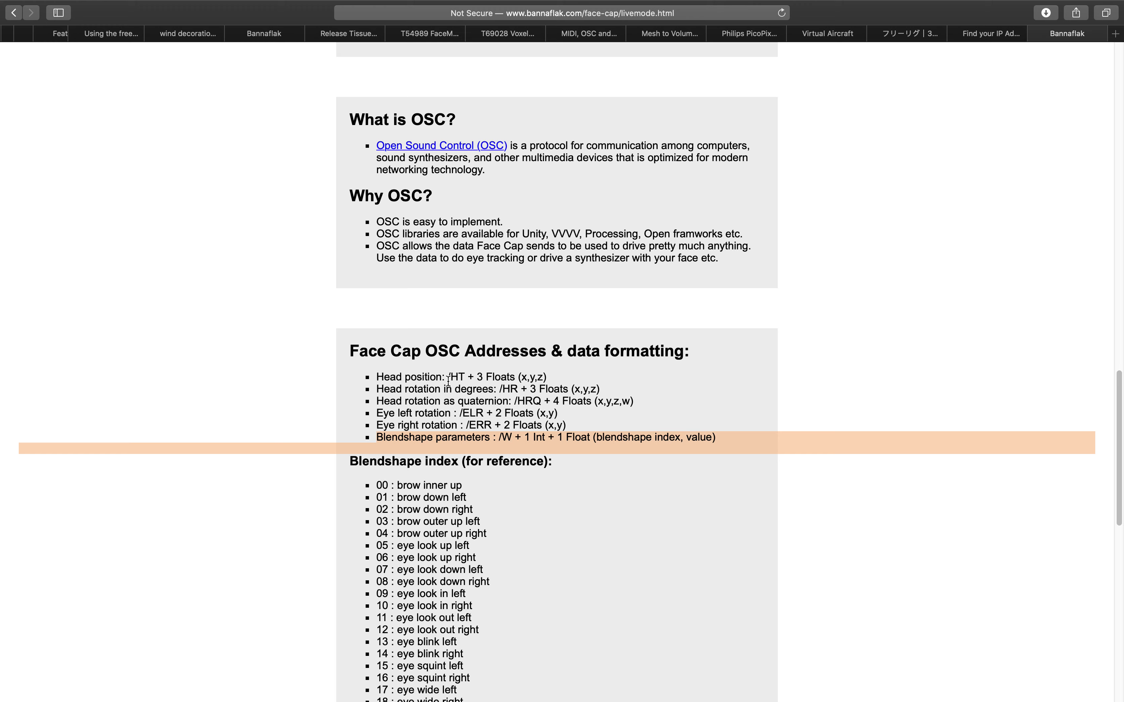
{"action": "key", "text": "ctrl+Left"}
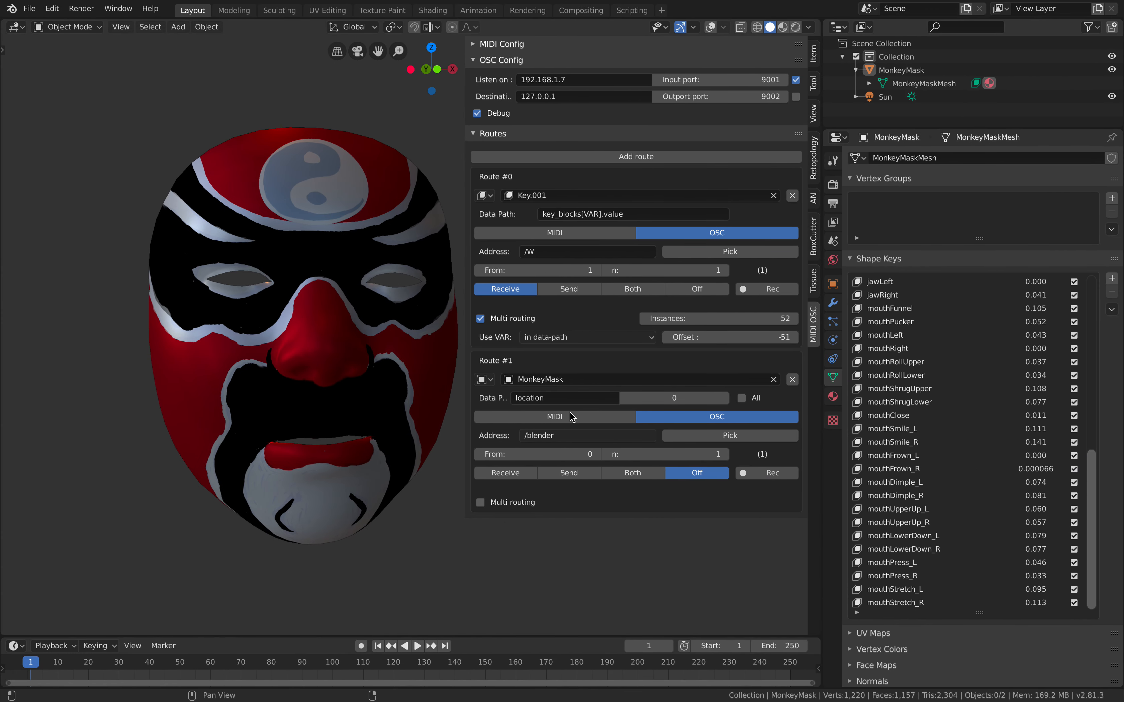
{"action": "left_click", "coordinate": [564, 434]}
{"action": "type", "text": "/HT"}
{"action": "key", "text": "Return"}
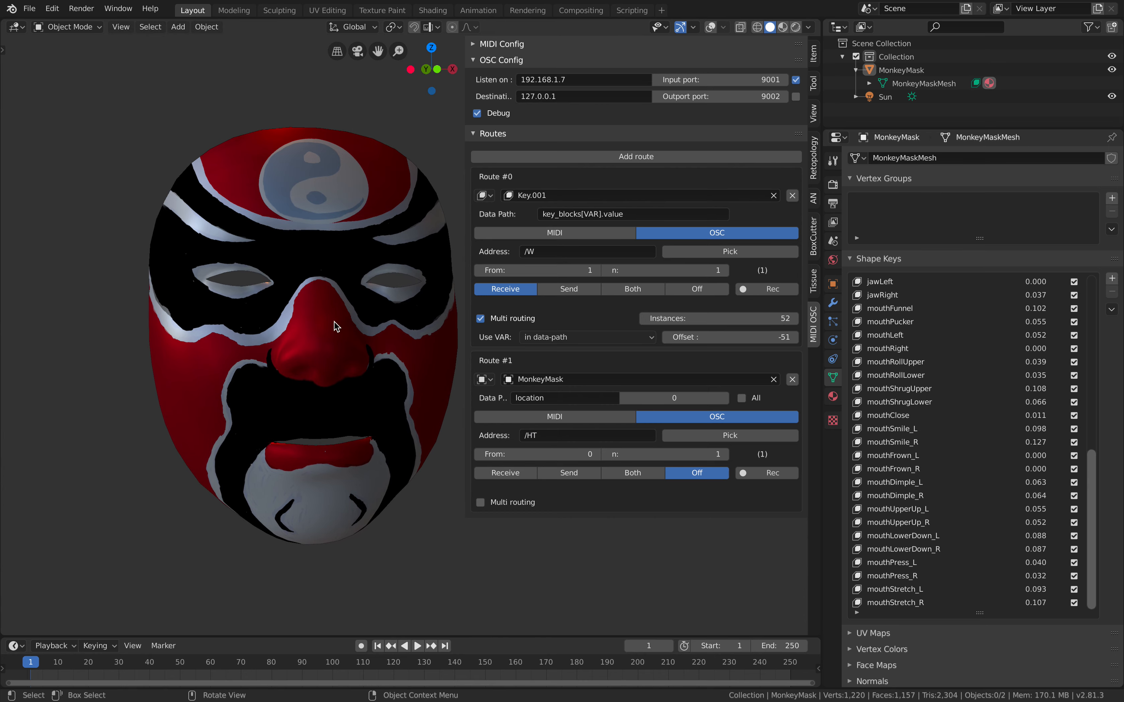
- Set the /HT route to read 3 values and to receive incoming OSC data
{"action": "left_click", "coordinate": [632, 454]}
{"action": "type", "text": "3"}
{"action": "key", "text": "Return"}
{"action": "left_click", "coordinate": [509, 471]}
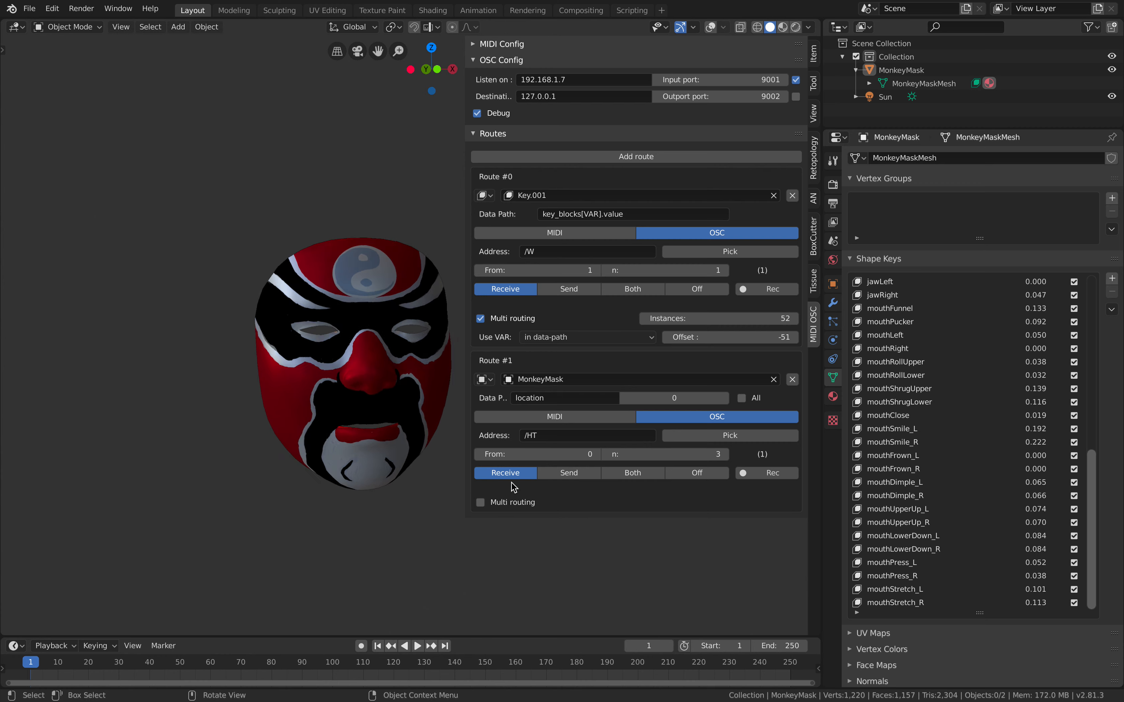
- Enable multi routing on the /HT route with 3 instances and apply the route to all location components
{"action": "left_click", "coordinate": [523, 505]}
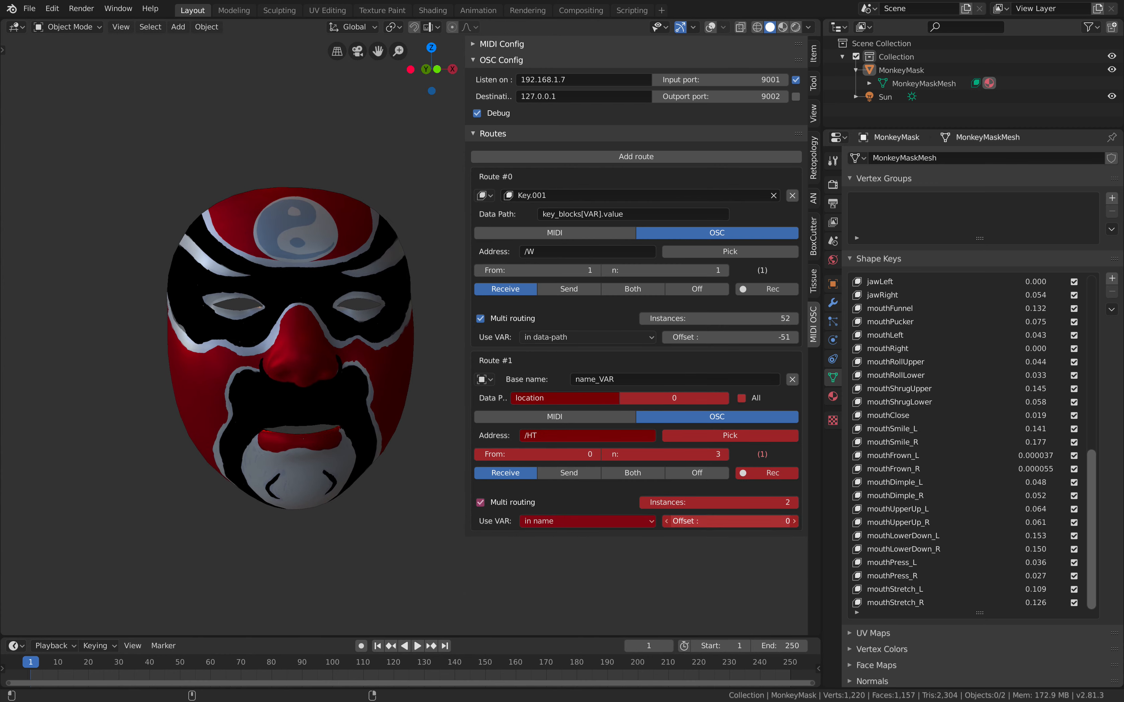
{"action": "left_click", "coordinate": [749, 505]}
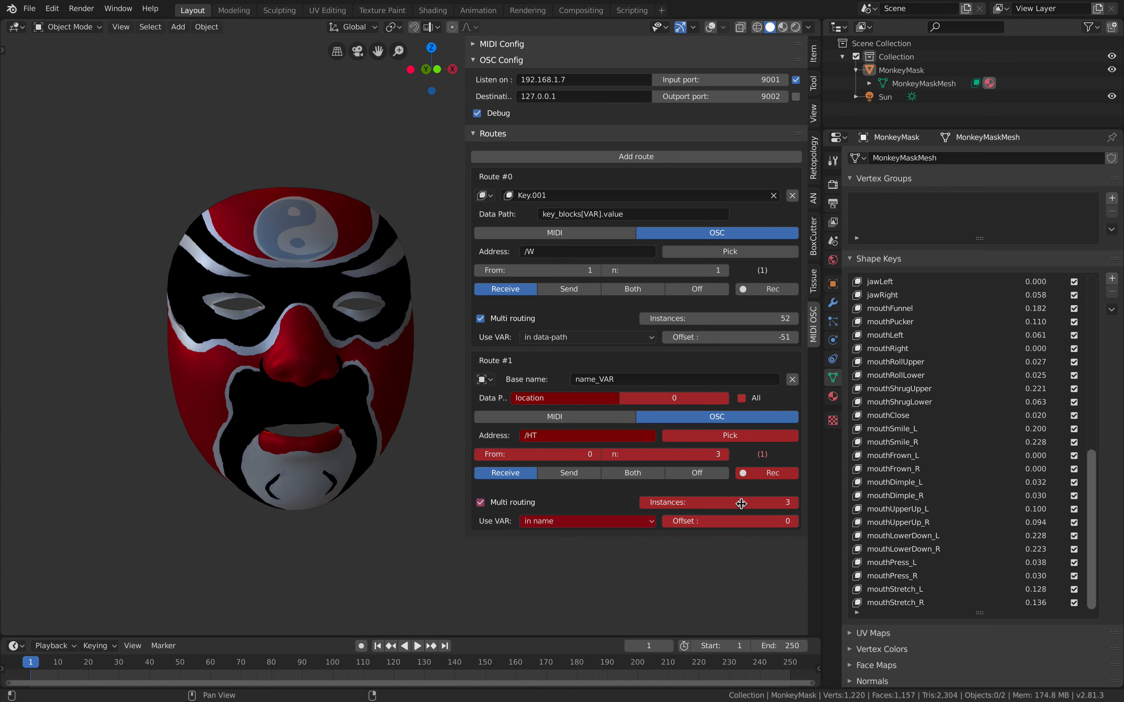
{"action": "type", "text": "3"}
{"action": "key", "text": "Return"}
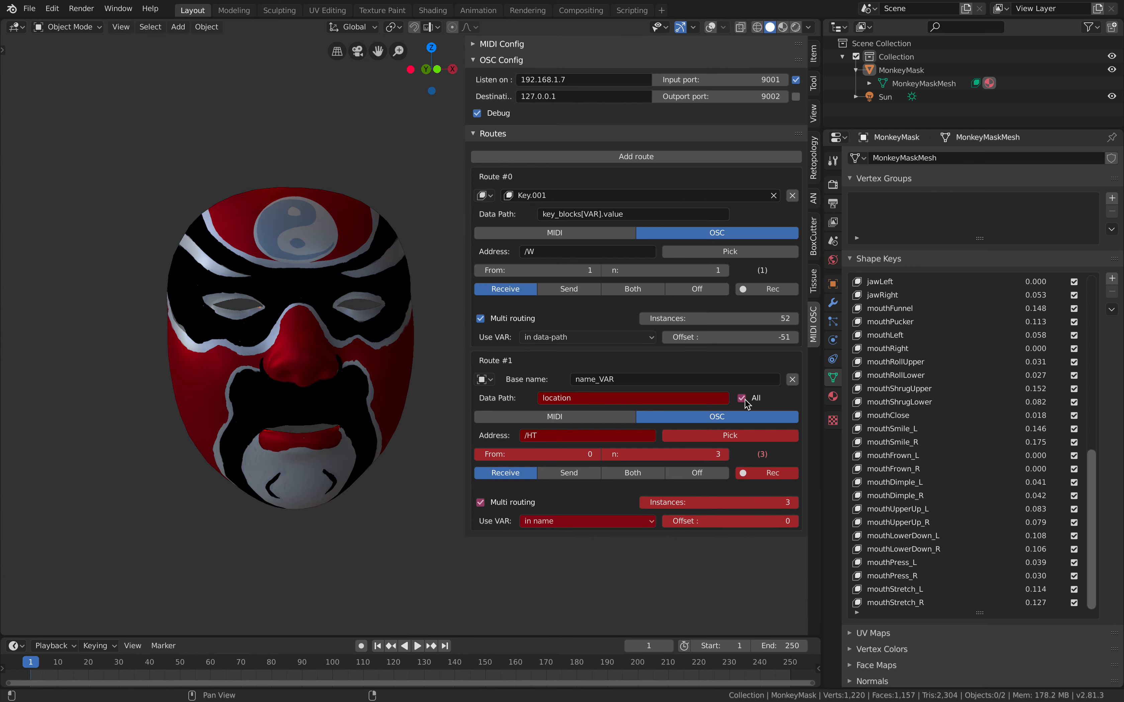
{"action": "left_click", "coordinate": [746, 502]}
{"action": "type", "text": "1"}
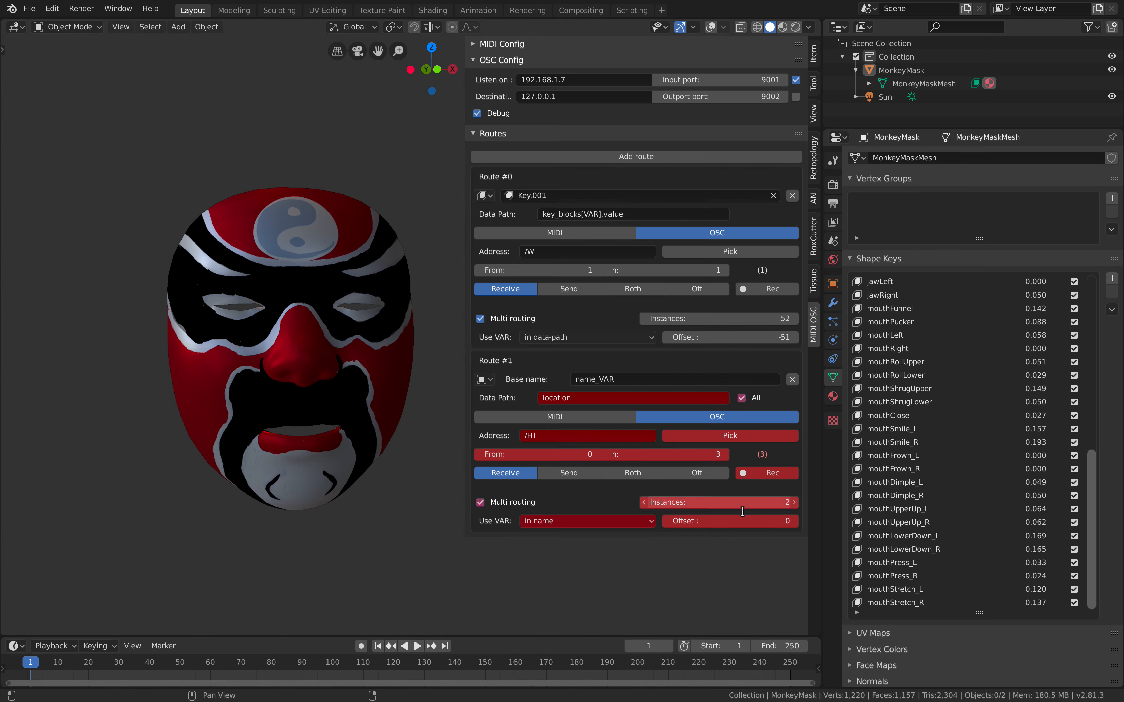
{"action": "left_click", "coordinate": [745, 505]}
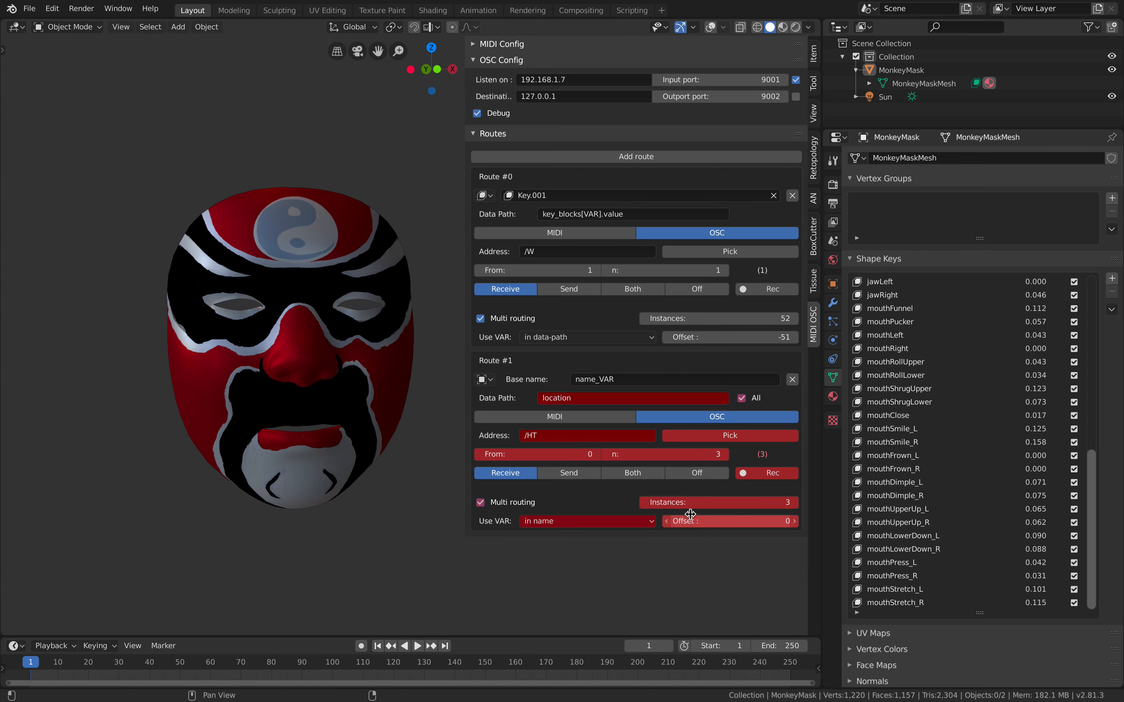
- Try a From value of 1 on the /HT route and set it back to 0, keeping n at 3
{"action": "left_click", "coordinate": [576, 457]}
{"action": "type", "text": "1"}
{"action": "left_click", "coordinate": [620, 557]}
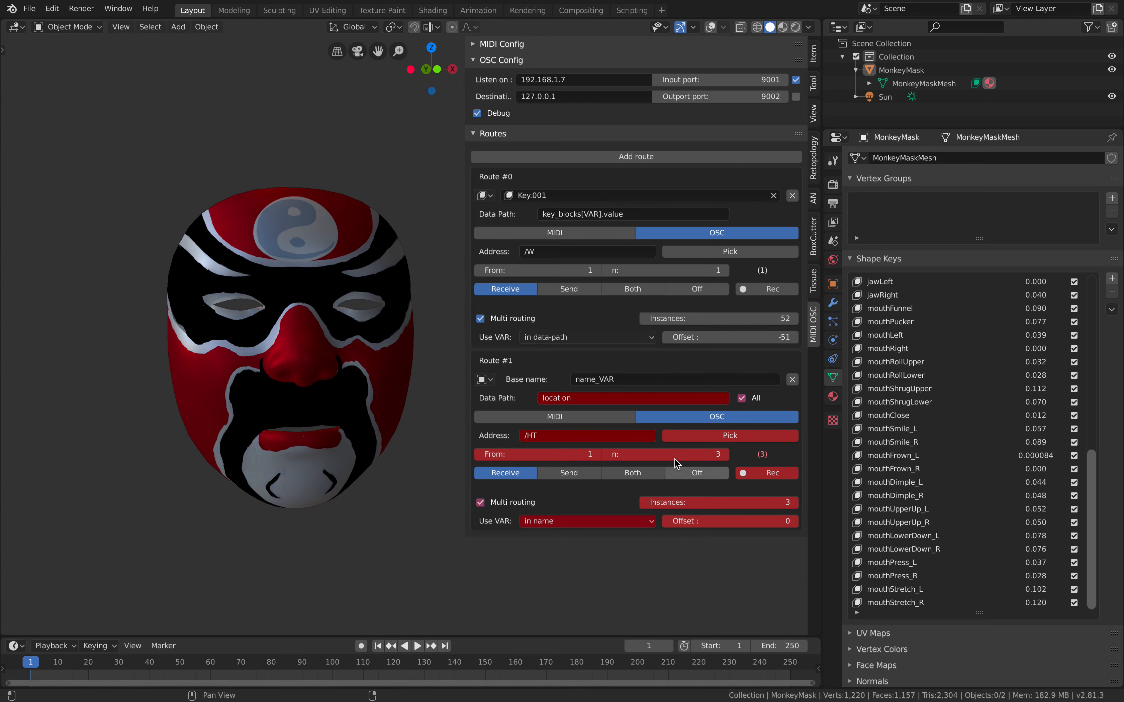
{"action": "left_click", "coordinate": [571, 456]}
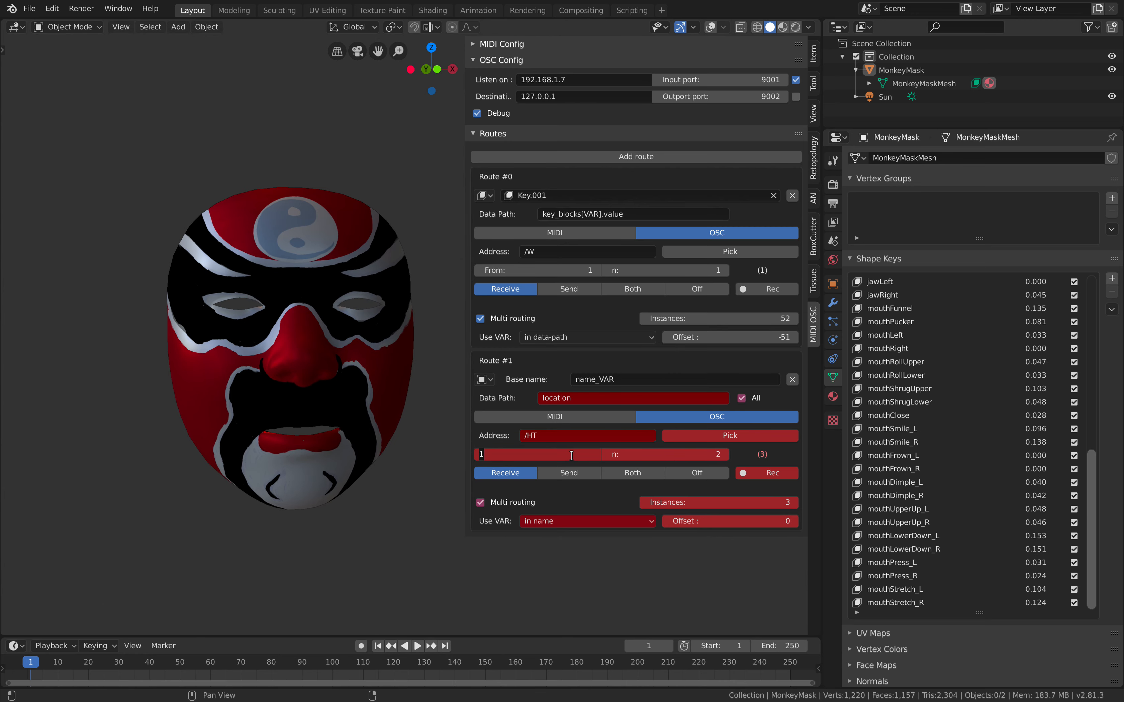
{"action": "type", "text": "0"}
{"action": "key", "text": "Return"}
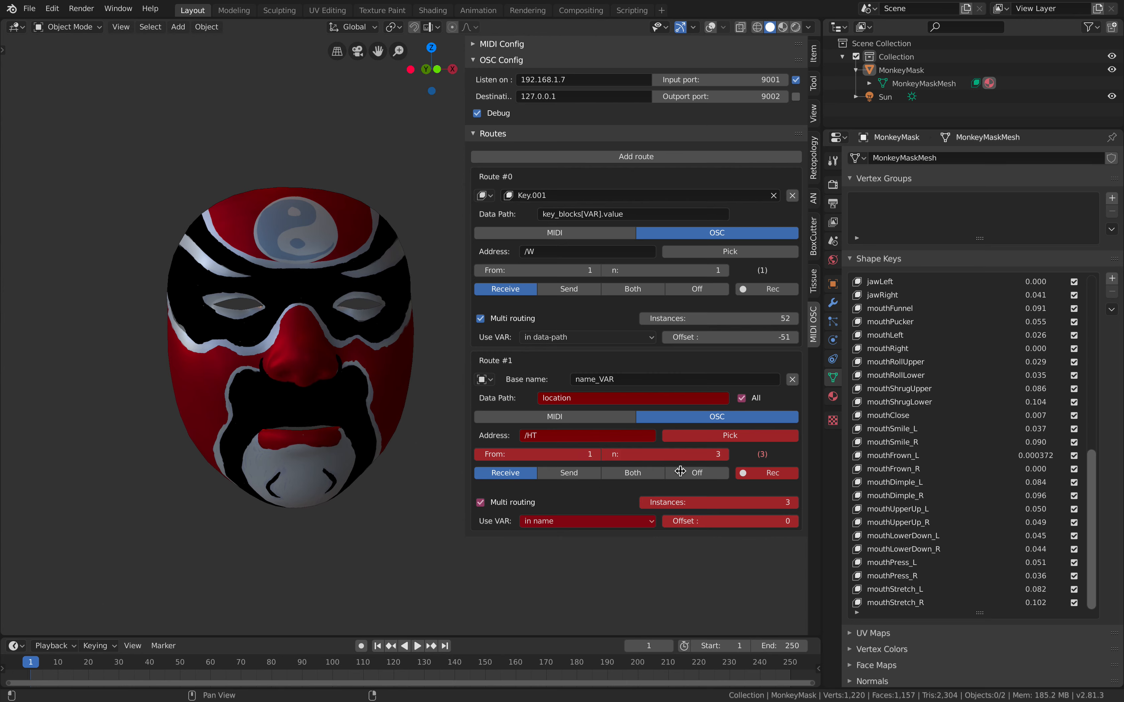
{"action": "left_click", "coordinate": [591, 457]}
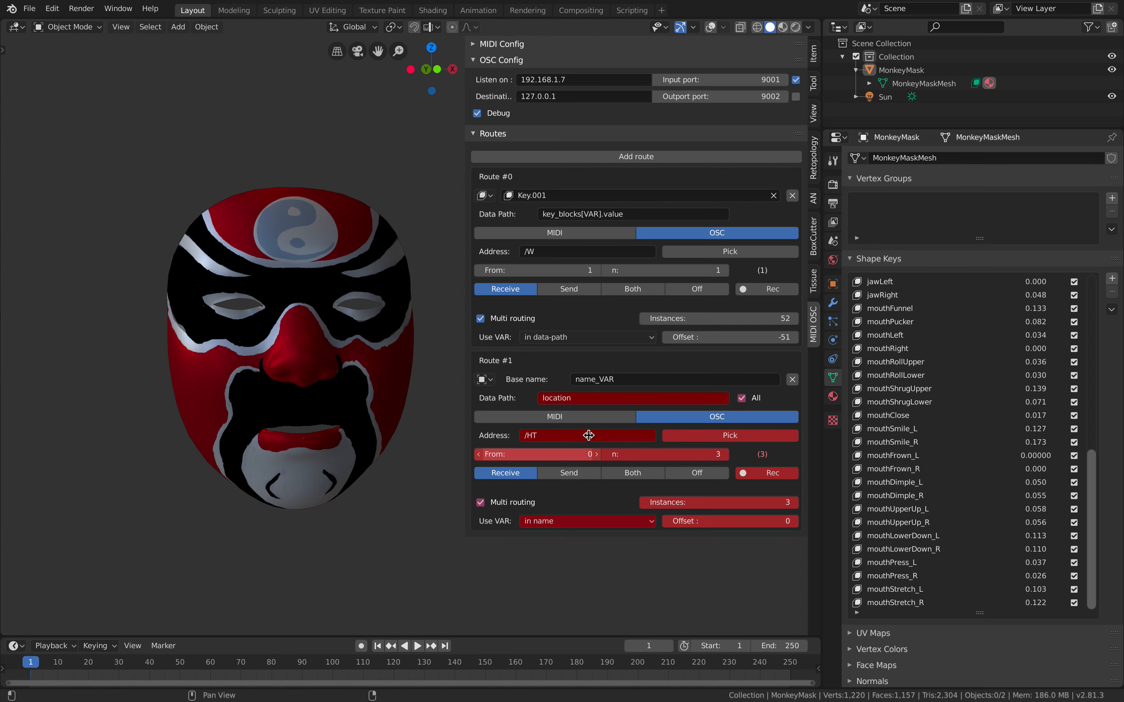
- Turn off multi routing on the MonkeyMask's /HT route
{"action": "left_click", "coordinate": [515, 501]}
{"action": "left_click", "coordinate": [514, 500]}
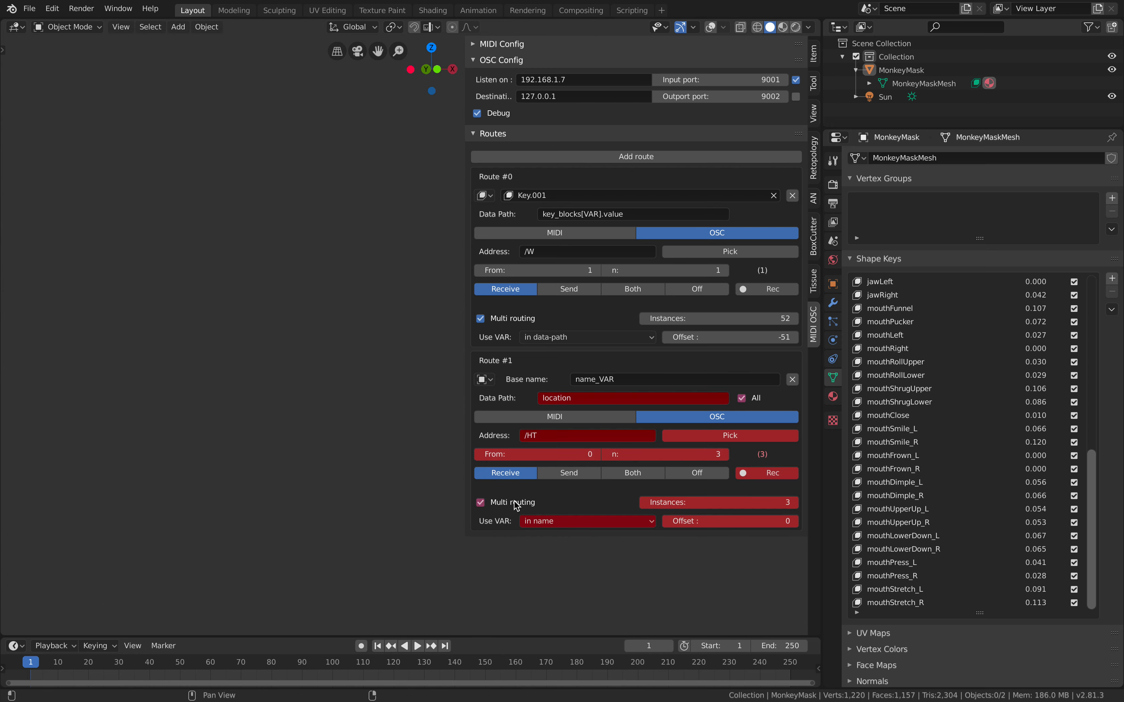
{"action": "left_click", "coordinate": [513, 500]}
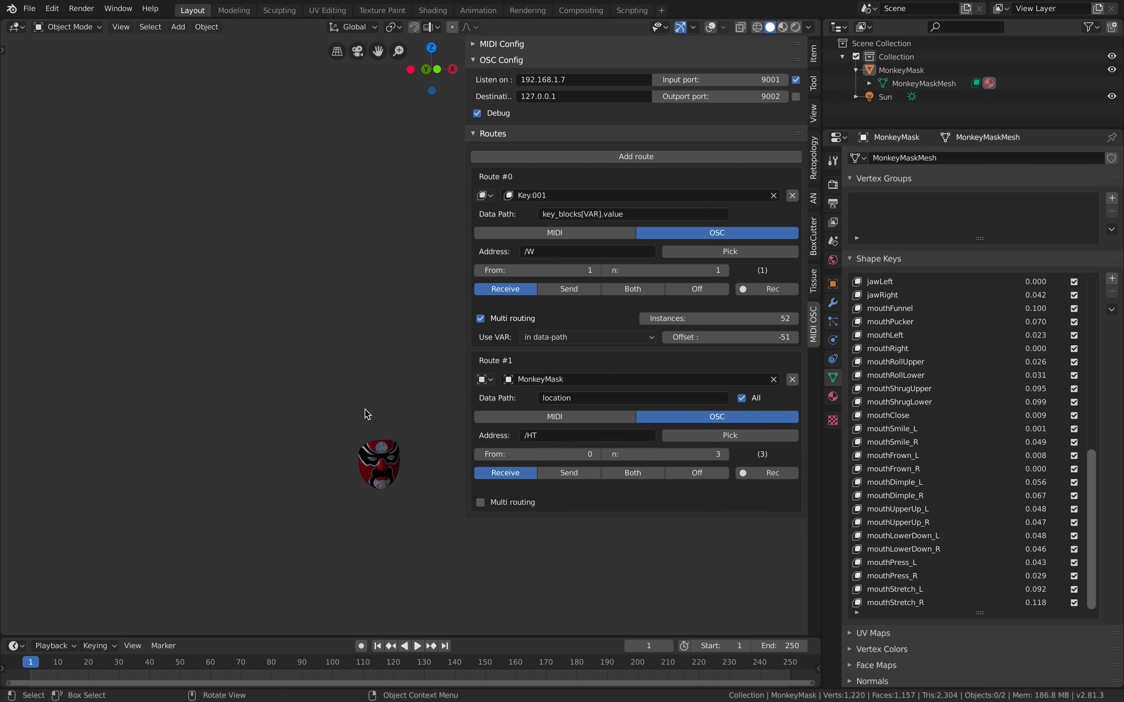
- Turn on the viewport overlays and show the selected MonkeyMask's object transform properties
{"action": "left_click", "coordinate": [379, 478]}
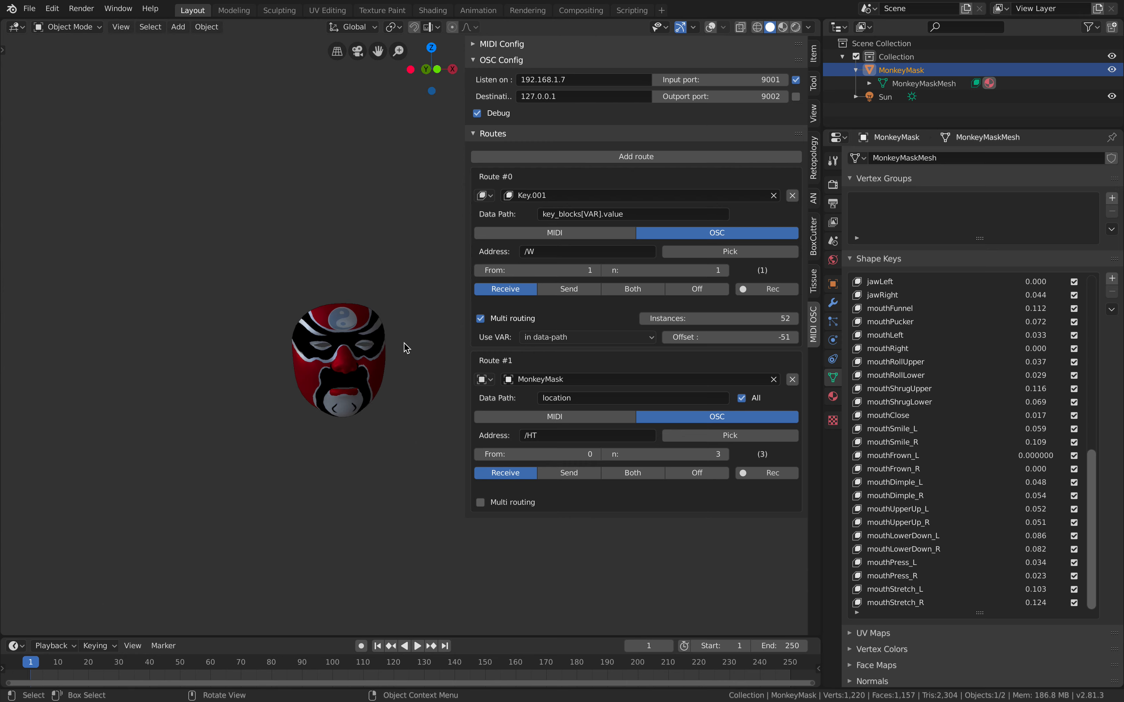
{"action": "left_click", "coordinate": [714, 29]}
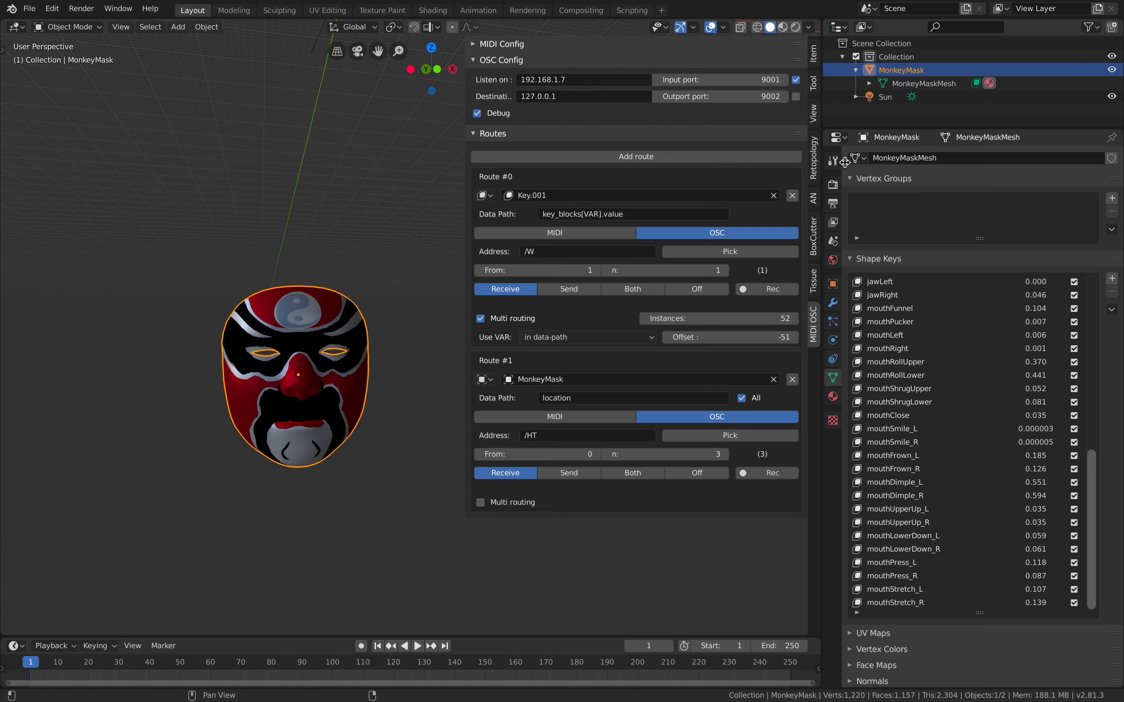
{"action": "left_click", "coordinate": [832, 284]}
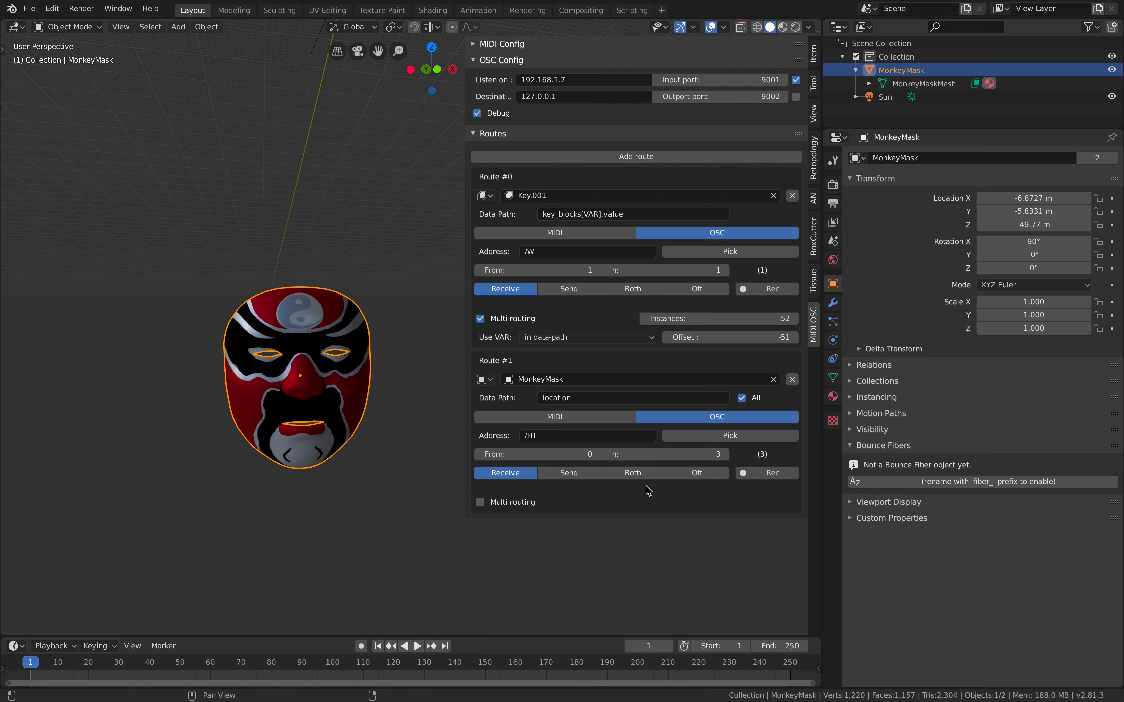
{"action": "left_click", "coordinate": [525, 504]}
{"action": "left_click", "coordinate": [526, 505]}
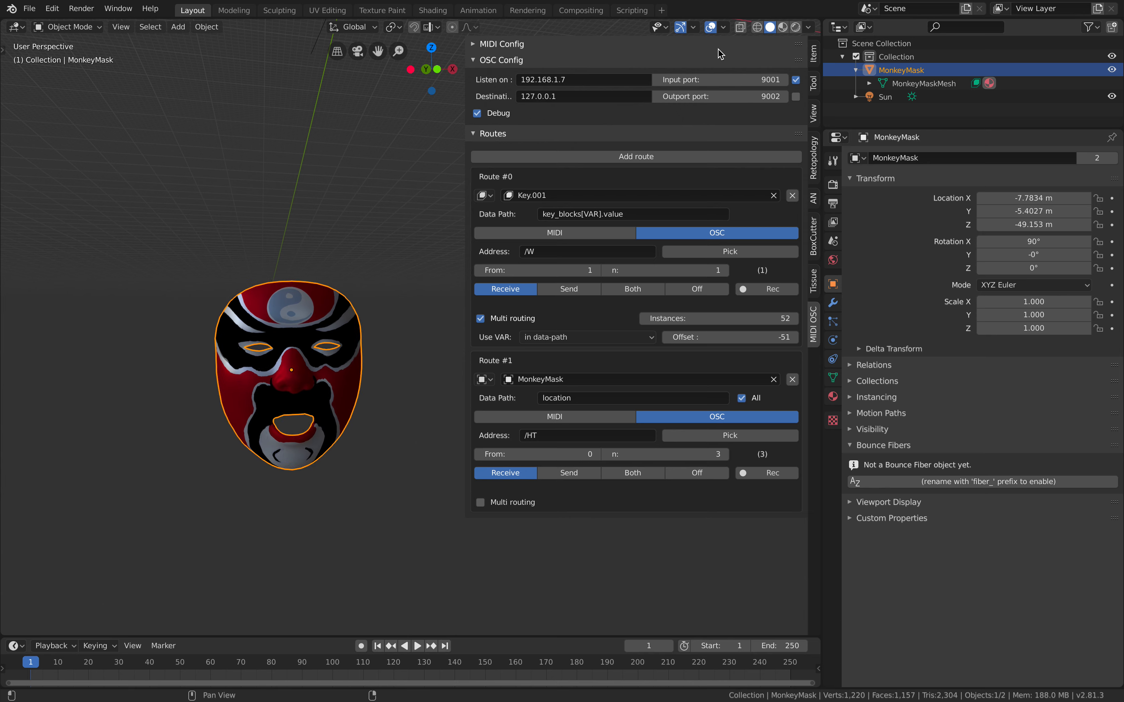
- Deselect the MonkeyMask and save the file
{"action": "left_click", "coordinate": [391, 237]}
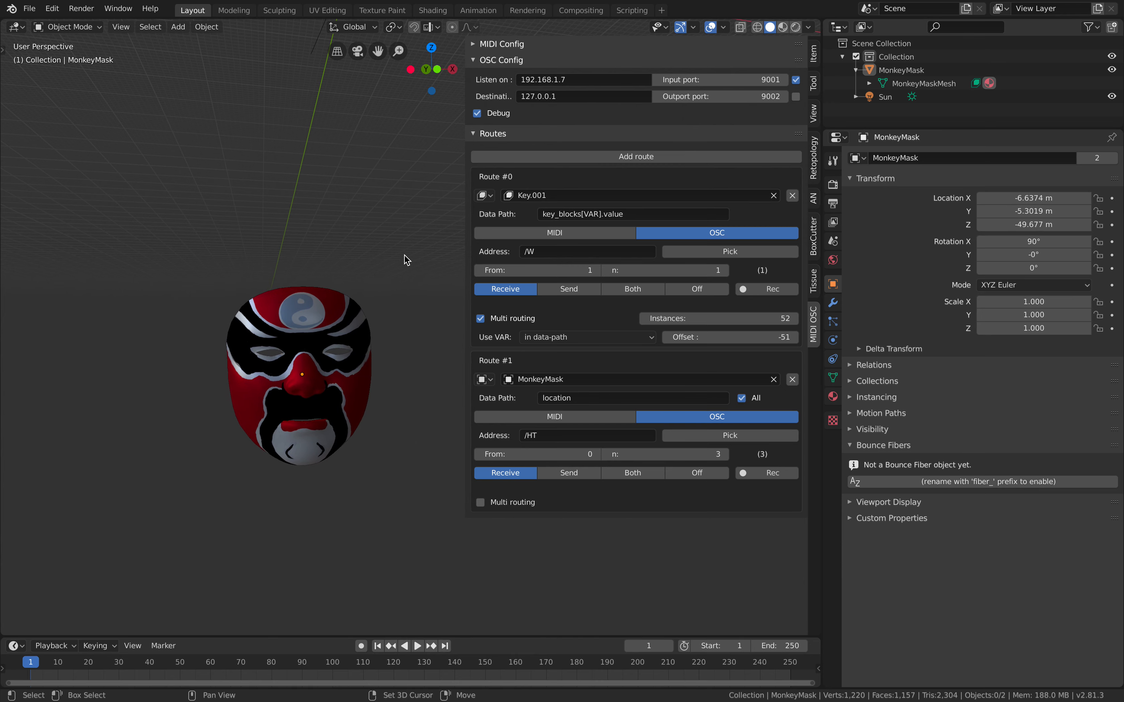
{"action": "key", "text": "ctrl+s"}
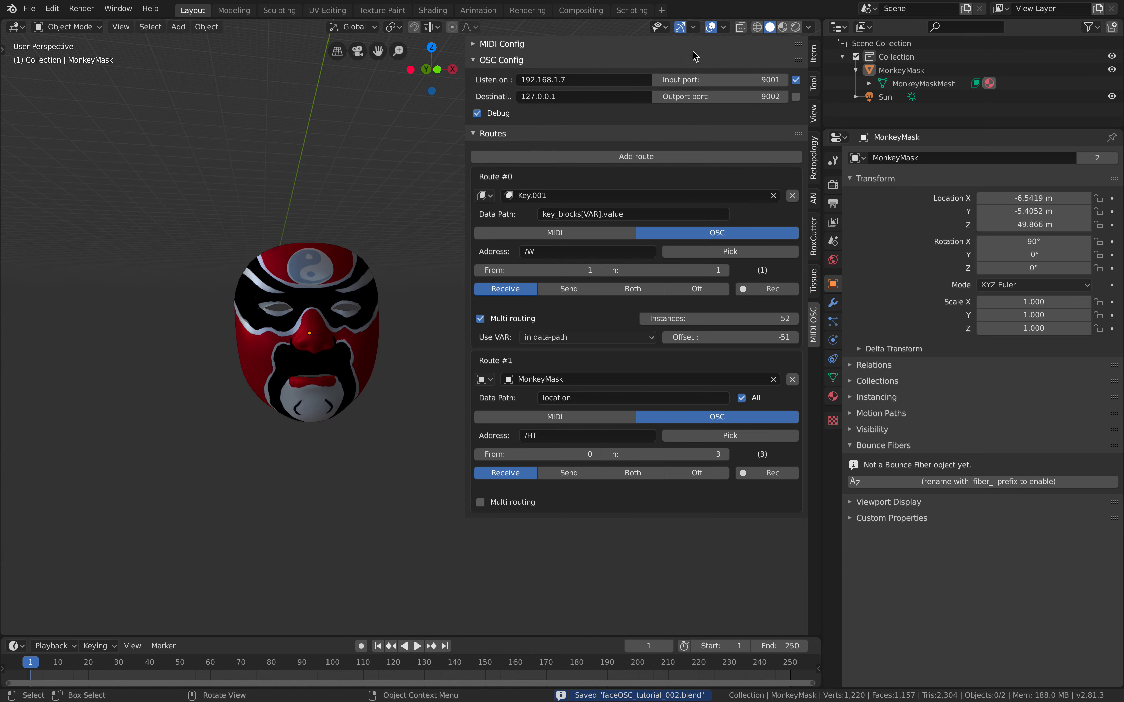
- Replace the viewport's solid-shading matcap with a warmer-toned one
{"action": "left_click", "coordinate": [807, 28]}
{"action": "left_click", "coordinate": [789, 118]}
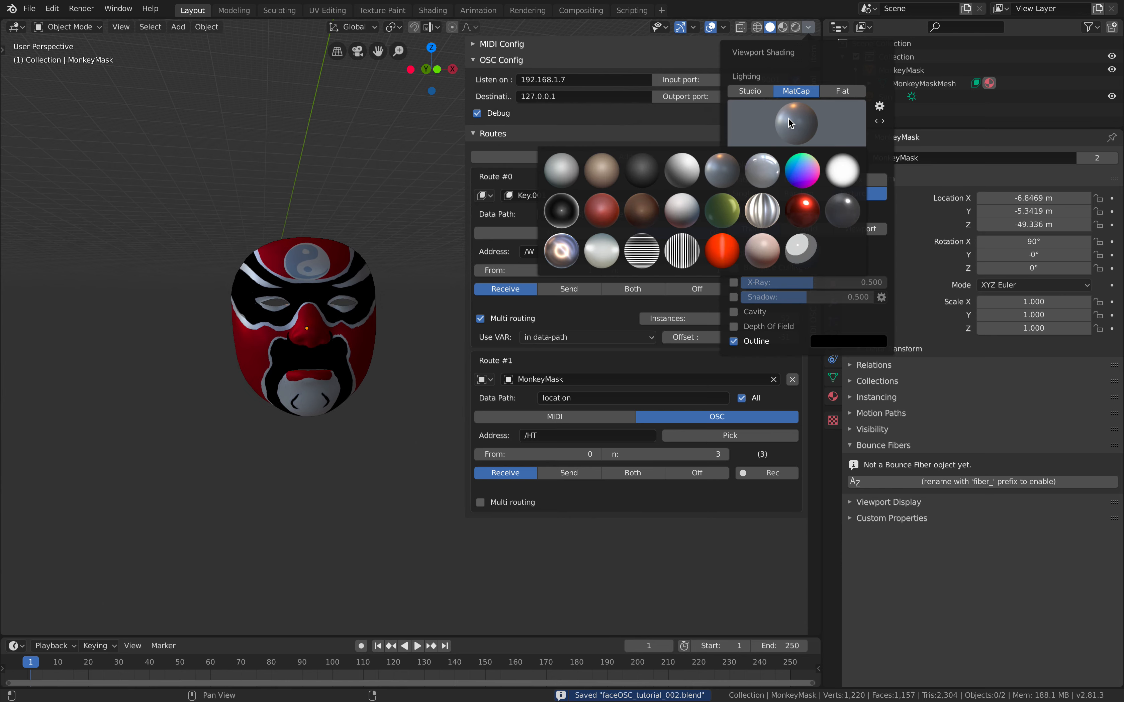
{"action": "left_click", "coordinate": [682, 170]}
{"action": "left_click", "coordinate": [791, 125]}
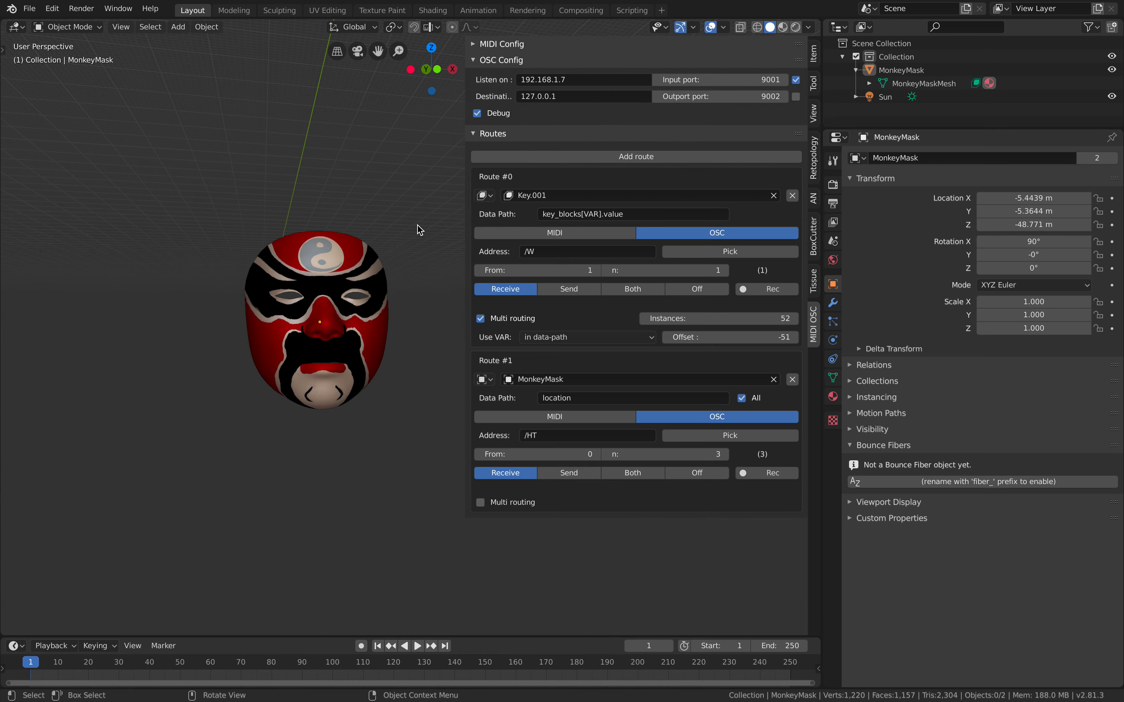
- Preview the live mask in a full-screen viewport, first in solid and again in wireframe shading
{"action": "key", "text": "ctrl+alt+space"}
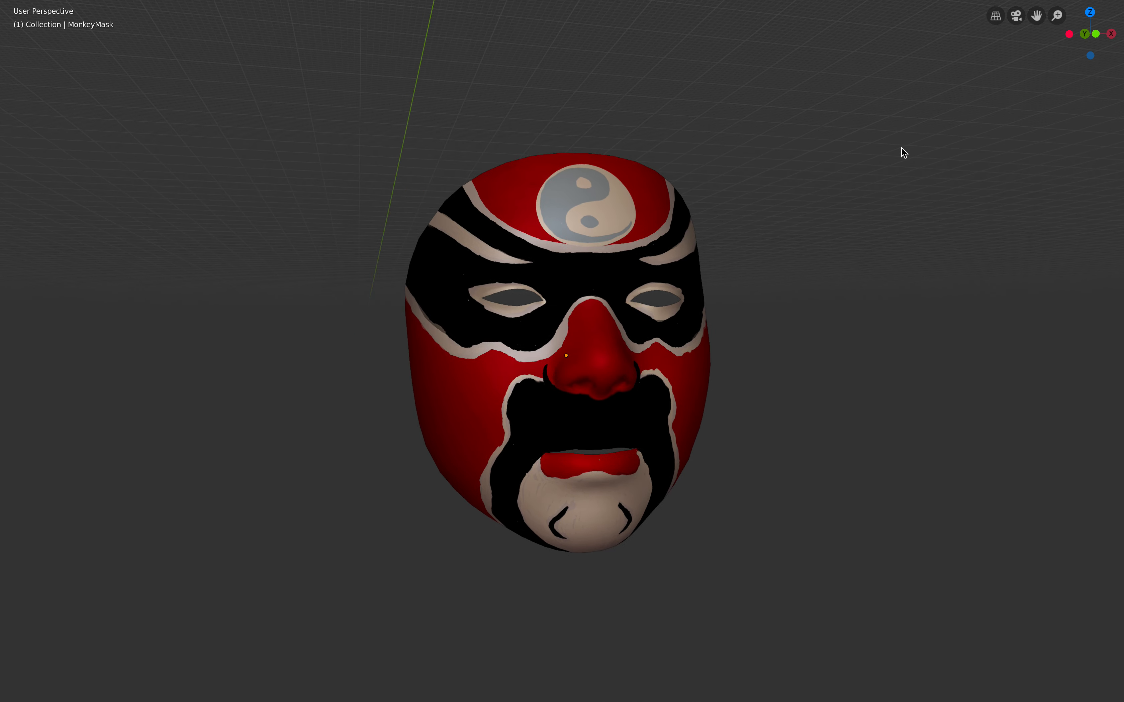
{"action": "key", "text": "ctrl+alt+space"}
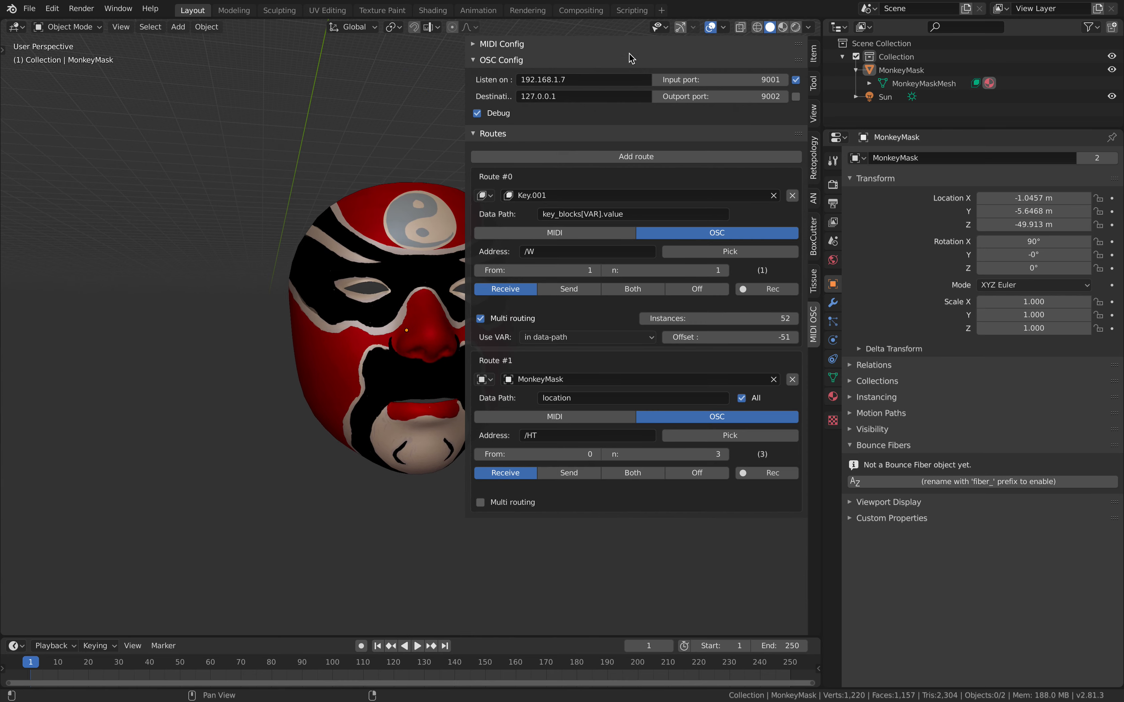
{"action": "left_click", "coordinate": [758, 27]}
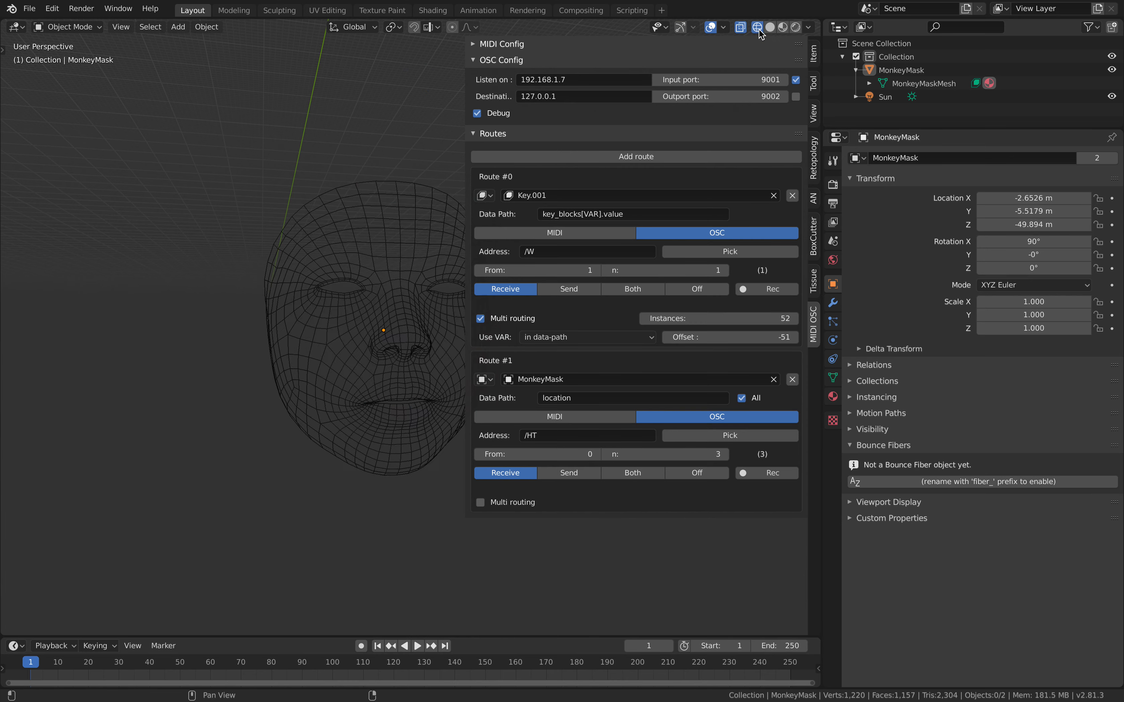
{"action": "key", "text": "ctrl+alt+space"}
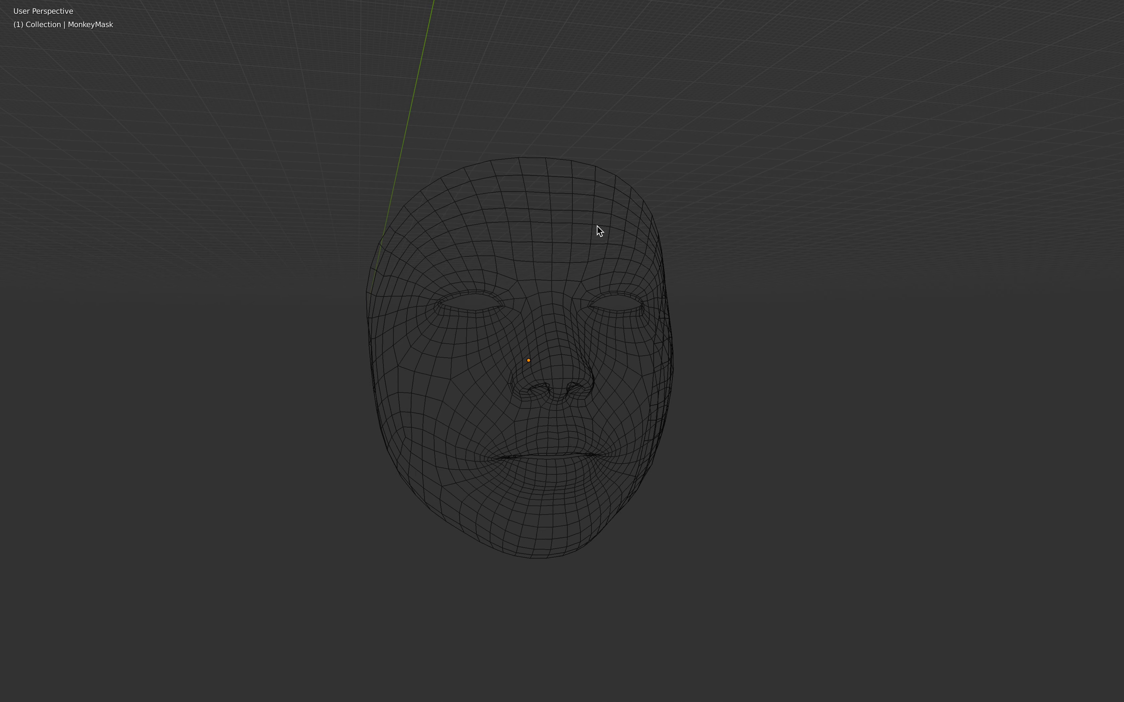
{"action": "key", "text": "ctrl+alt+space"}
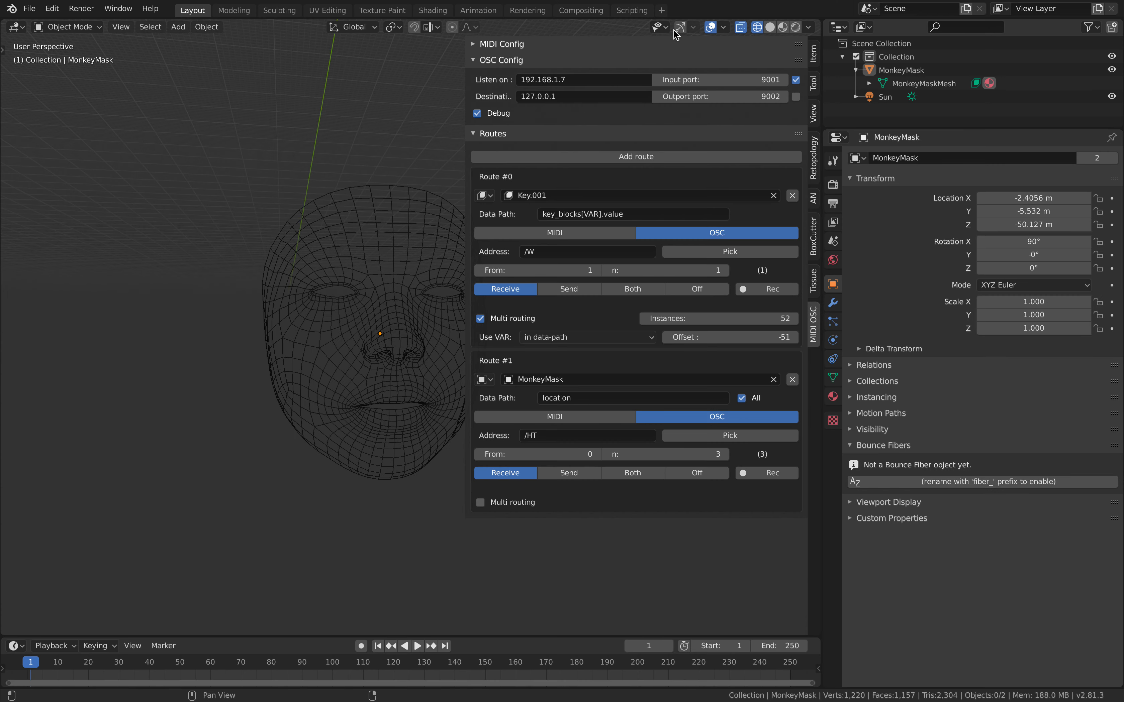
- Hide the viewport overlays and narrow the sidebar to give the mask more room
{"action": "left_click", "coordinate": [710, 28]}
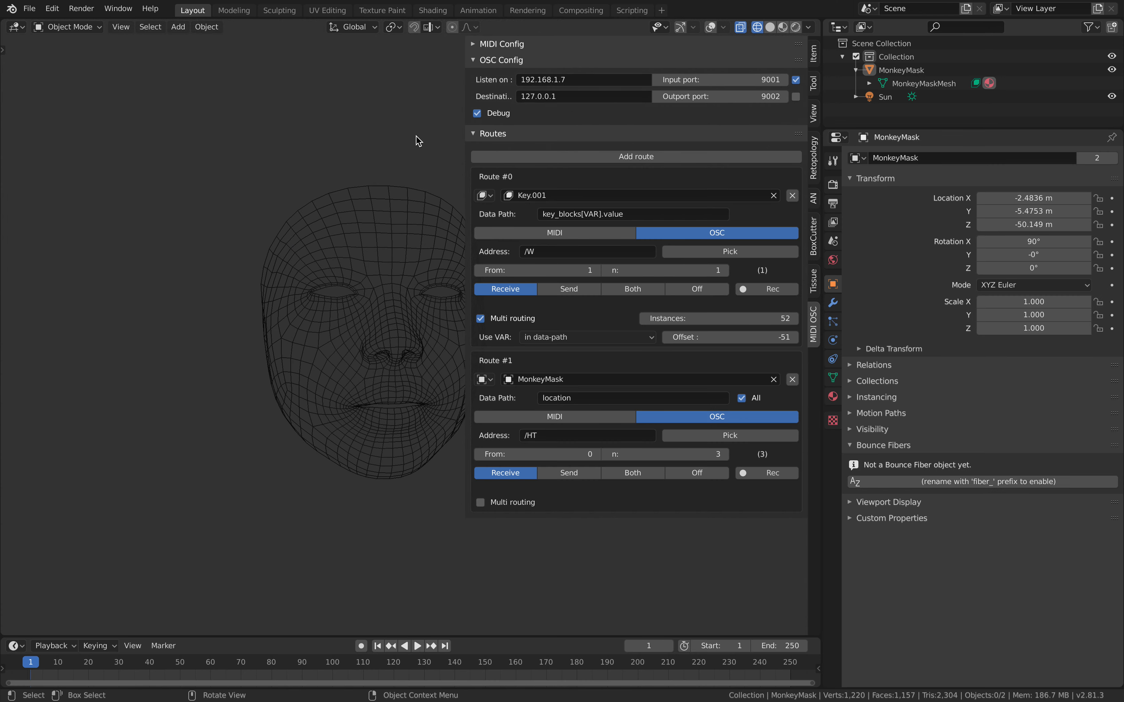
{"action": "left_click_drag", "start_coordinate": [464, 146], "coordinate": [482, 146]}
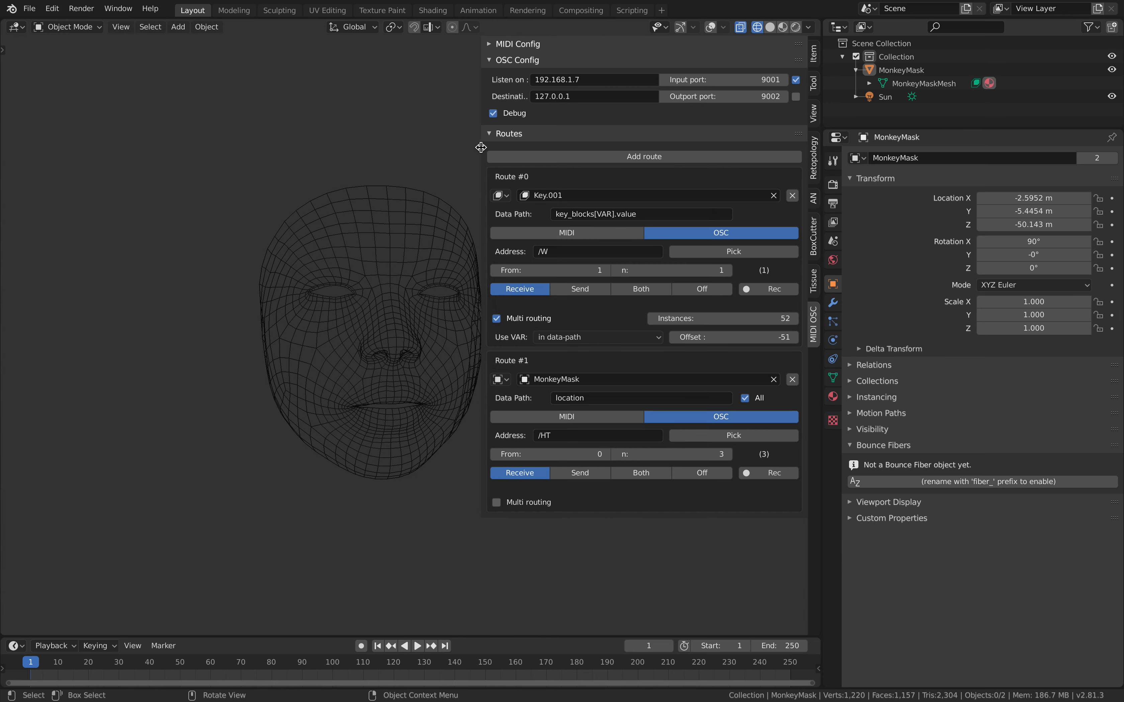
- Turn off Debug in the OSC configuration and save the file
{"action": "left_click", "coordinate": [514, 115]}
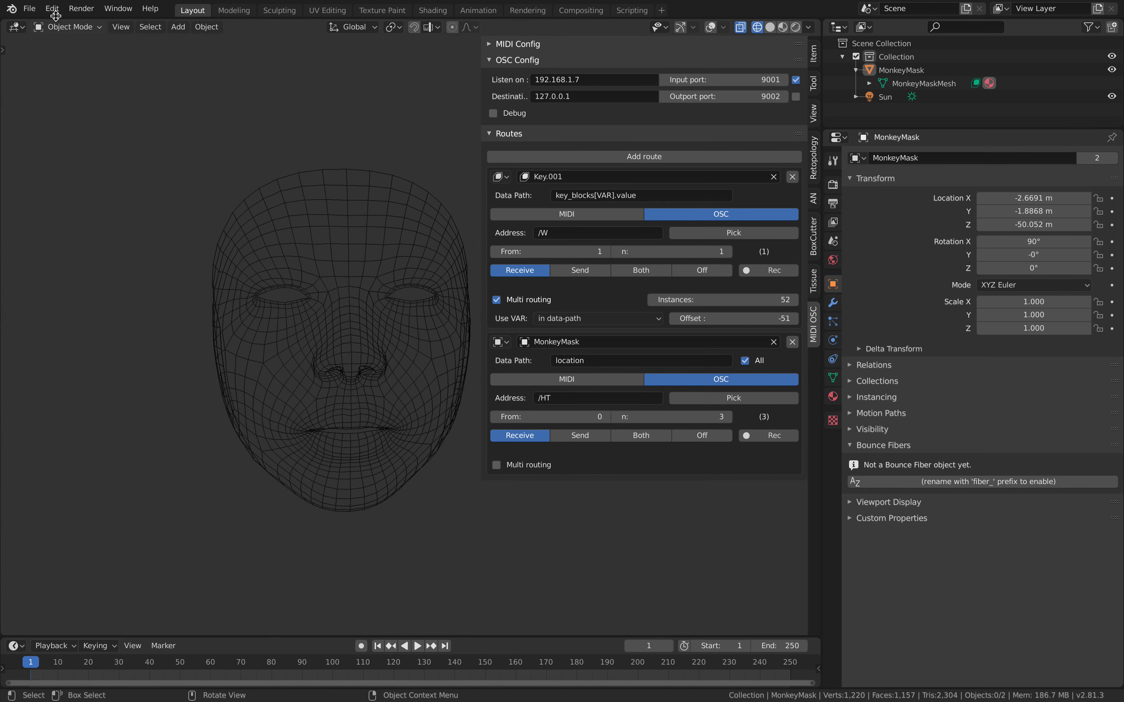
{"action": "left_click", "coordinate": [29, 10]}
{"action": "left_click", "coordinate": [50, 97]}
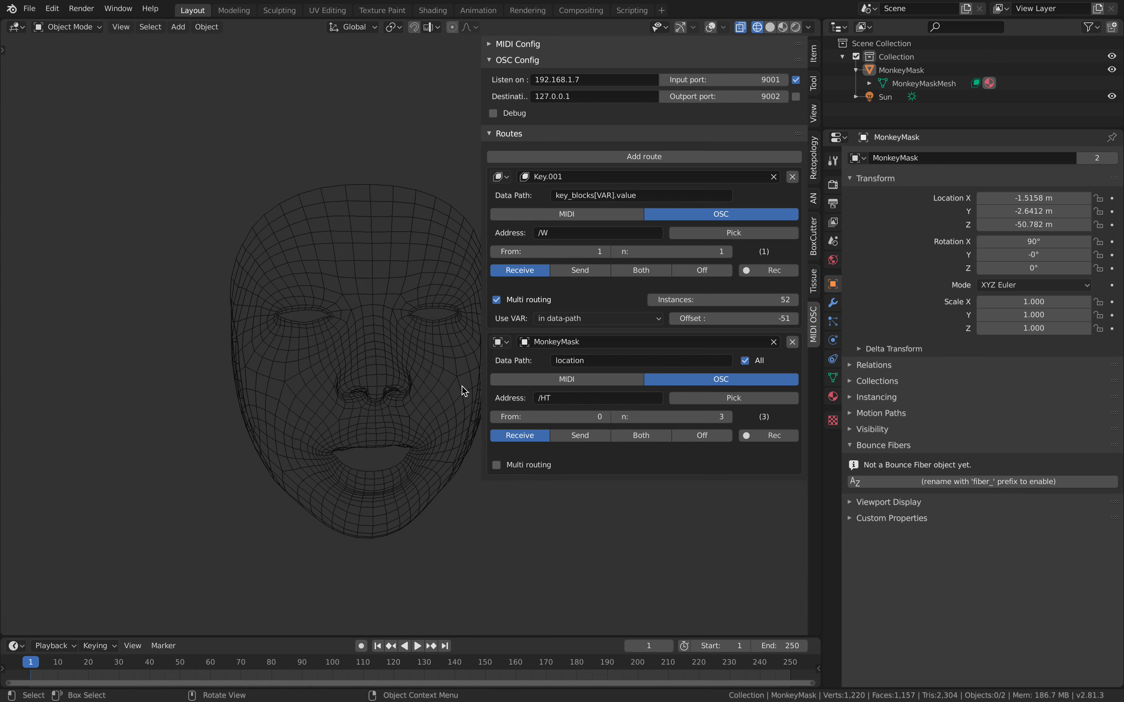
- Return the viewport to solid shading with a narrower sidebar and preview the mask full screen
{"action": "left_click_drag", "start_coordinate": [482, 379], "coordinate": [505, 380]}
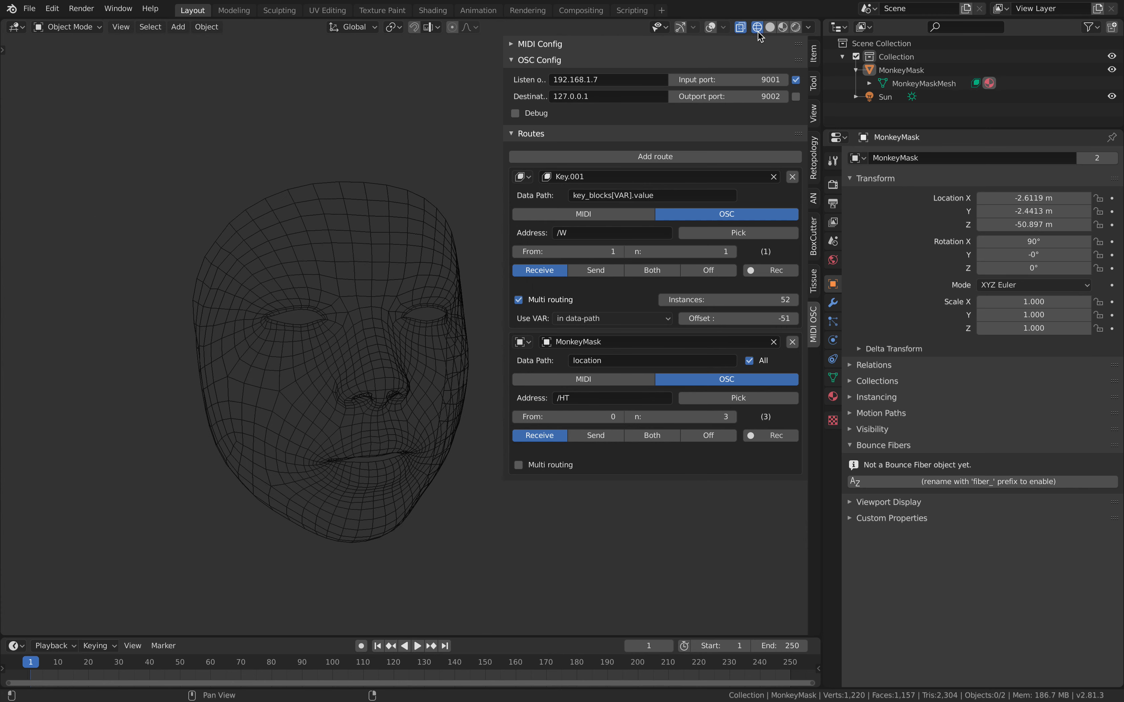
{"action": "left_click", "coordinate": [770, 28]}
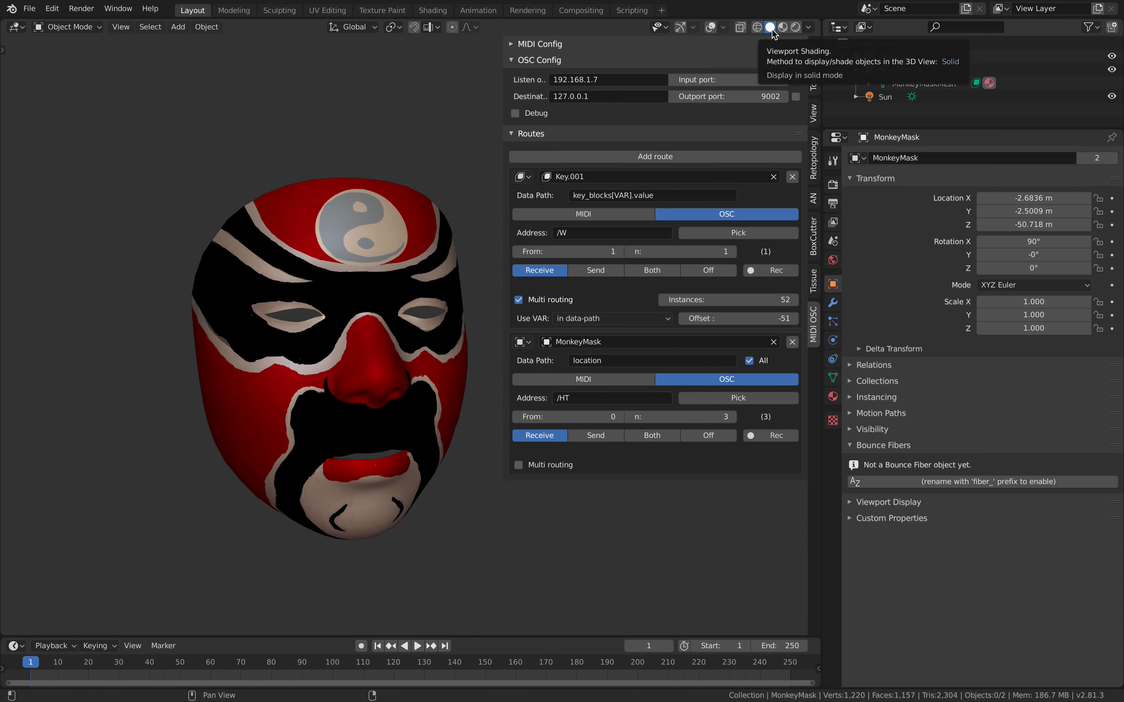
{"action": "key", "text": "ctrl+alt+space"}
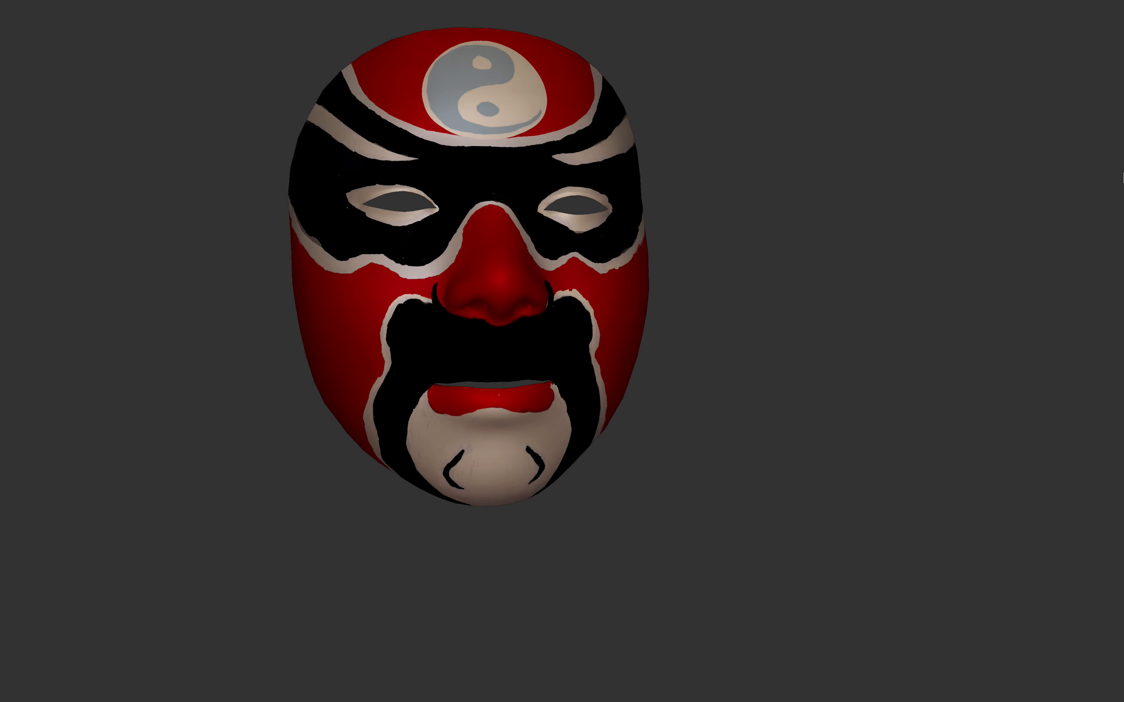
{"action": "key", "text": "ctrl+alt+space"}
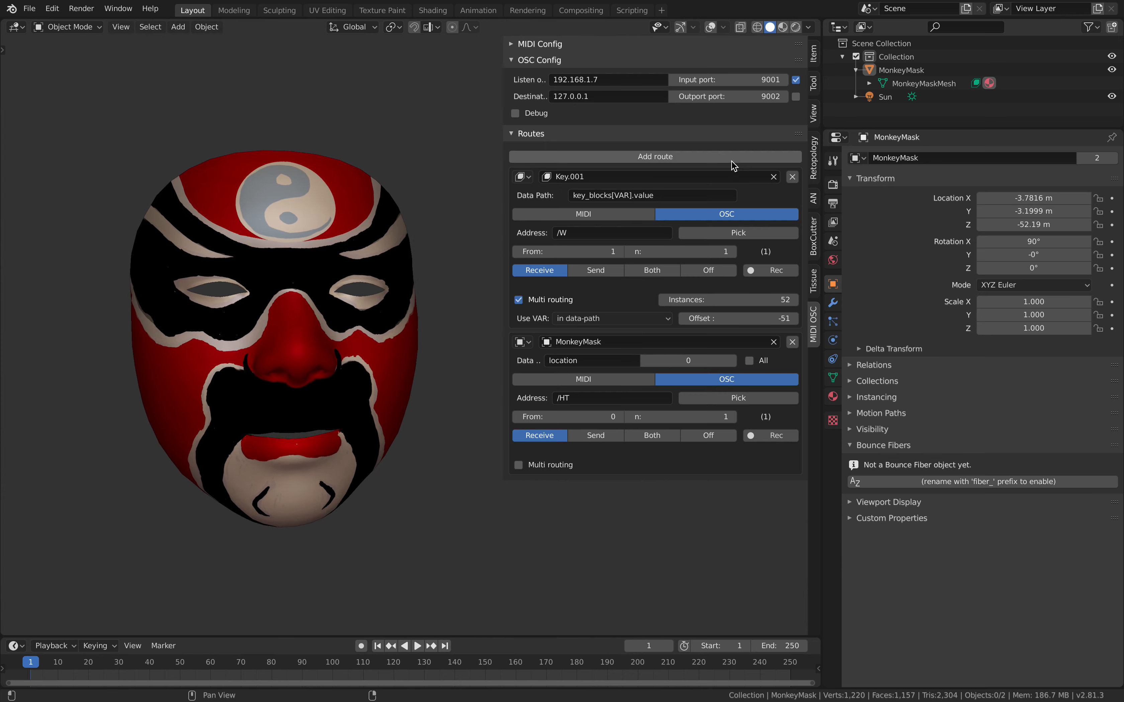
- Add two new empty routes below the MonkeyMask's /HT route
{"action": "left_click", "coordinate": [654, 157]}
{"action": "scroll", "coordinate": [380, 423], "scroll_direction": "down", "scroll_amount": 5}
{"action": "scroll", "coordinate": [384, 418], "scroll_direction": "up", "scroll_amount": 2}
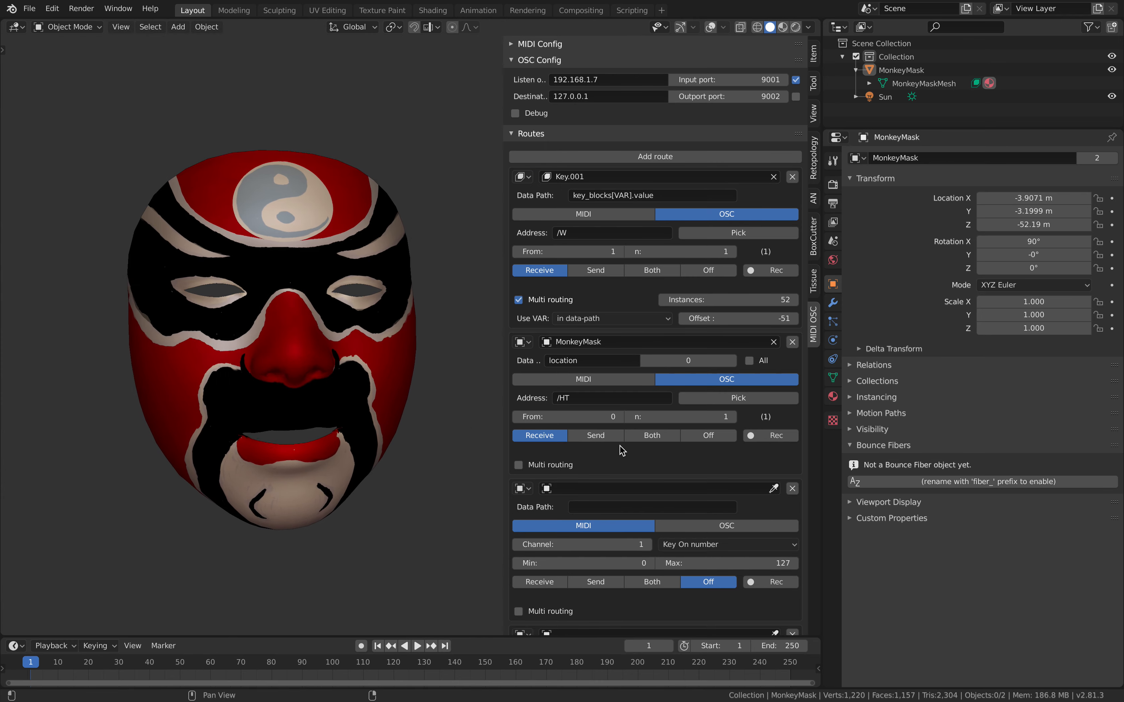
{"action": "scroll", "coordinate": [572, 285], "scroll_direction": "down", "scroll_amount": 4}
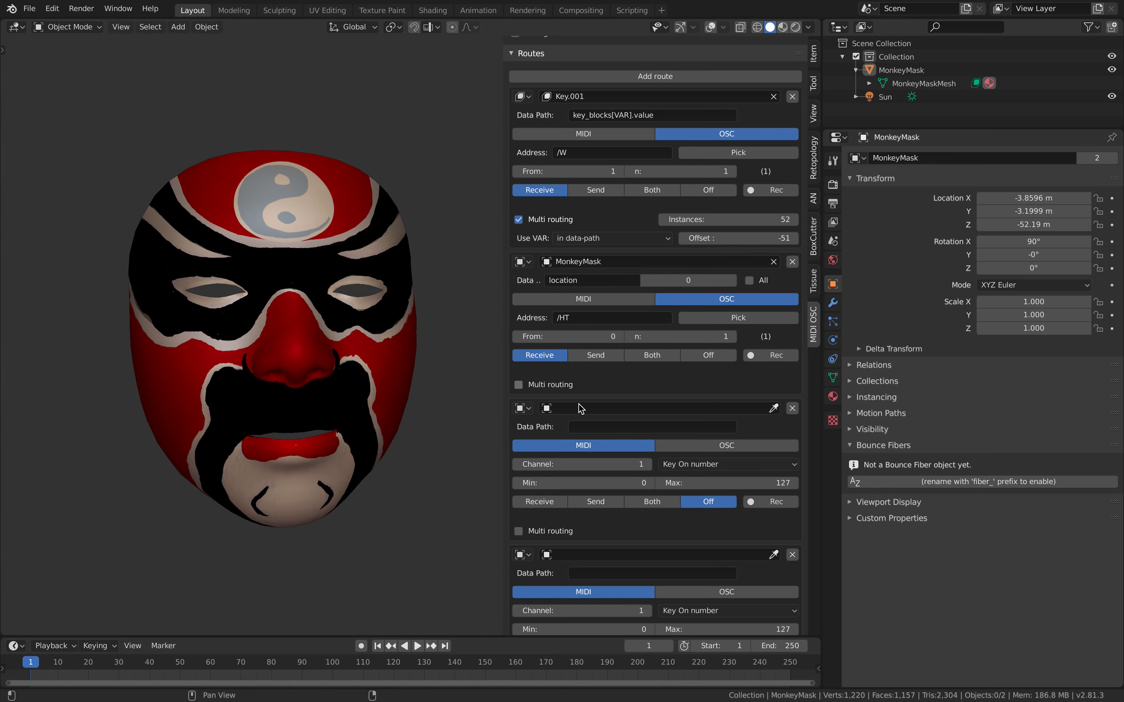
- Assign the MonkeyMask and its location data path to both new routes and switch them to OSC
{"action": "key", "text": "ctrl+c"}
{"action": "key", "text": "ctrl+v"}
{"action": "key", "text": "ctrl+v"}
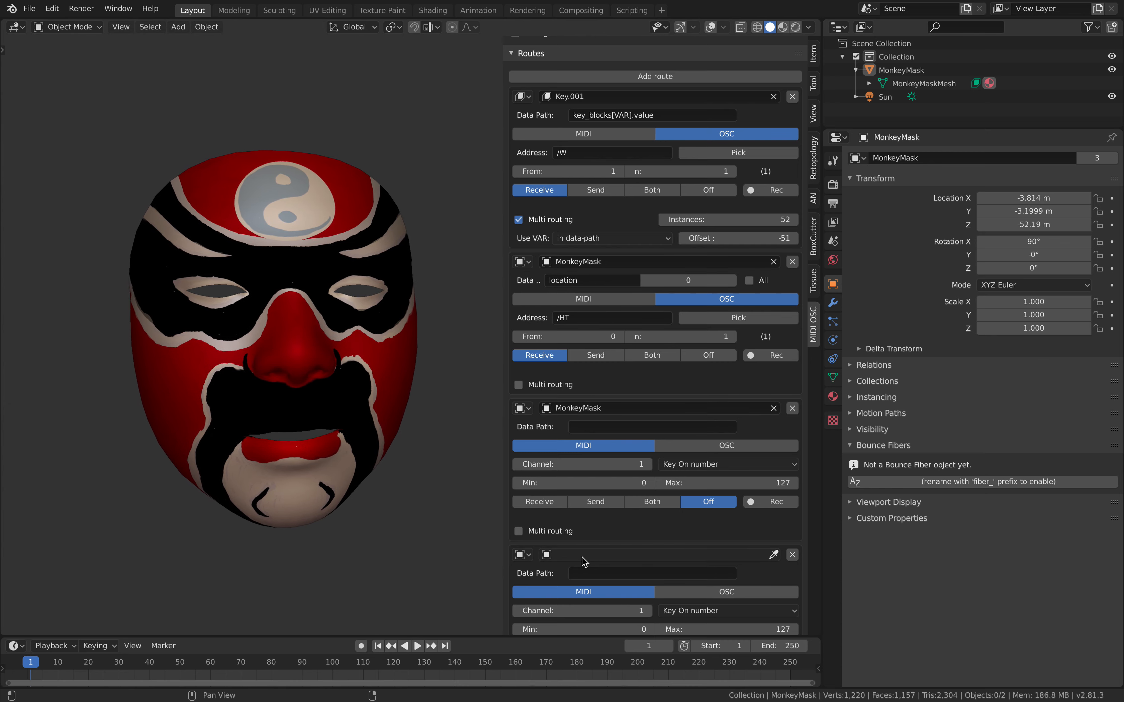
{"action": "key", "text": "ctrl+v"}
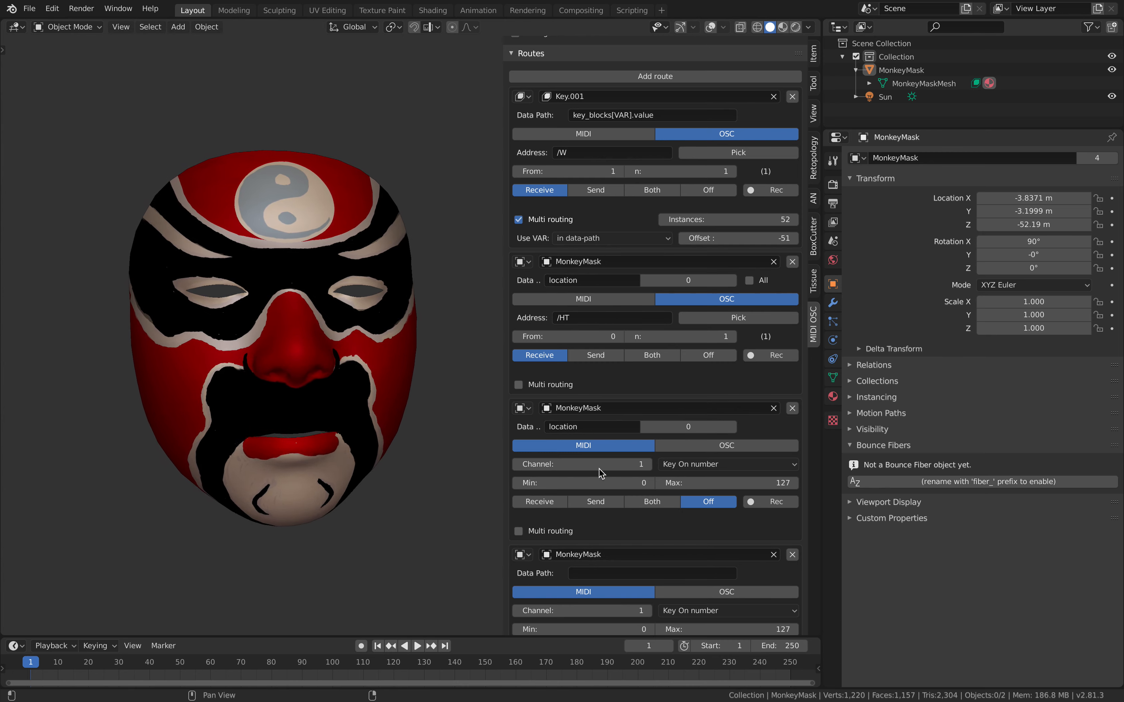
{"action": "key", "text": "ctrl+v"}
{"action": "key", "text": "ctrl+v"}
{"action": "left_click", "coordinate": [685, 591]}
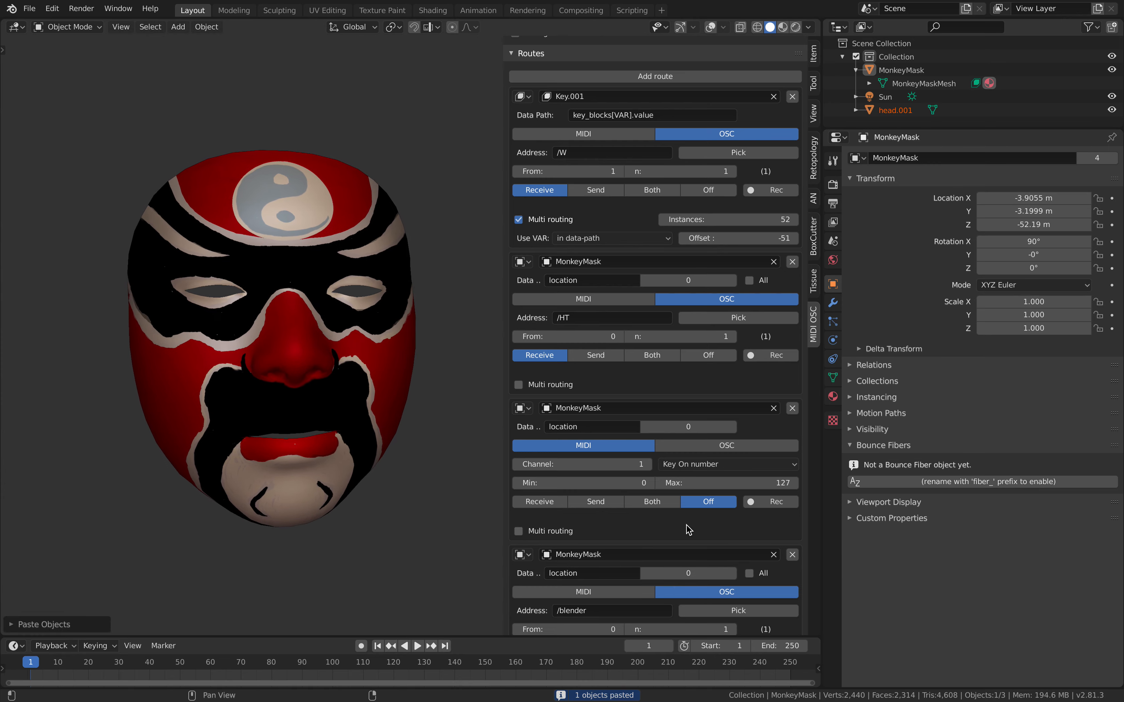
{"action": "left_click", "coordinate": [692, 447]}
- Set the location component index to 2 on the first new route and 1 on the second
{"action": "scroll", "coordinate": [688, 460], "scroll_direction": "down", "scroll_amount": 2}
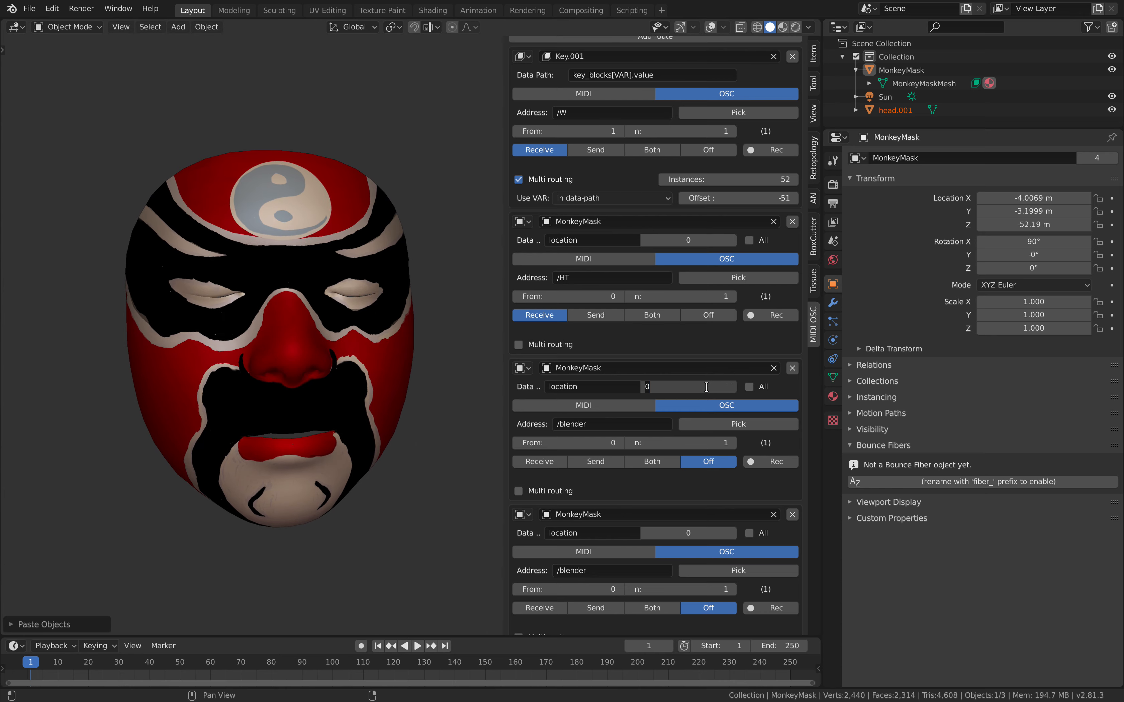
{"action": "type", "text": "2"}
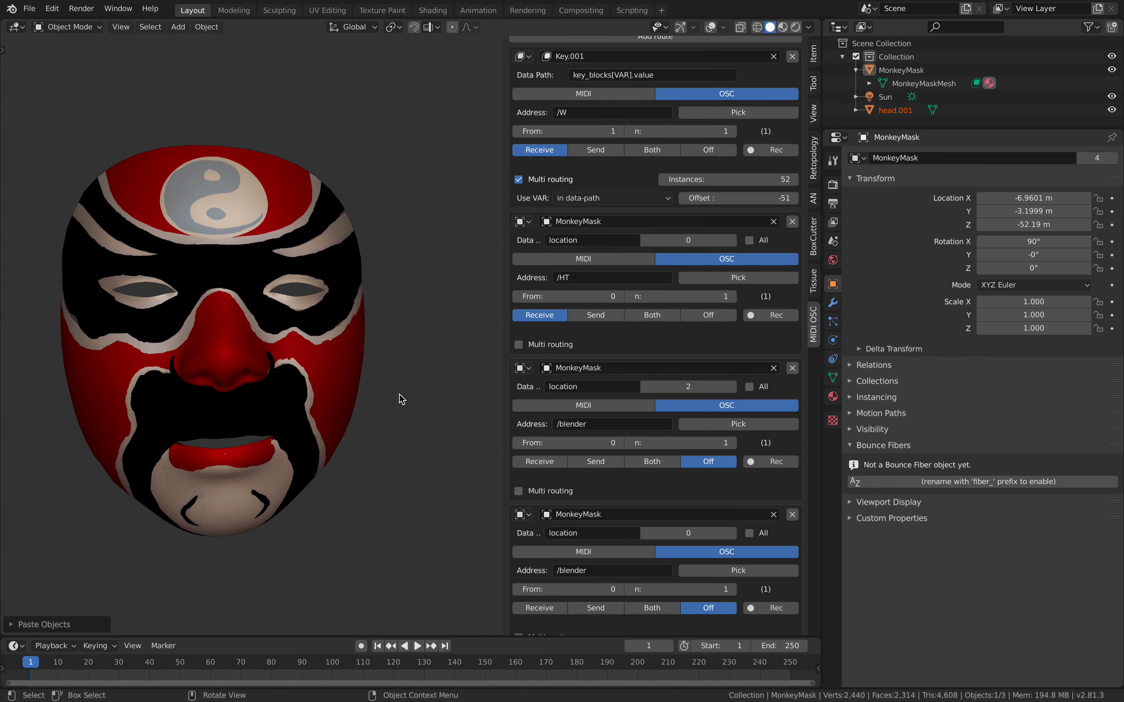
{"action": "key", "text": "Tab"}
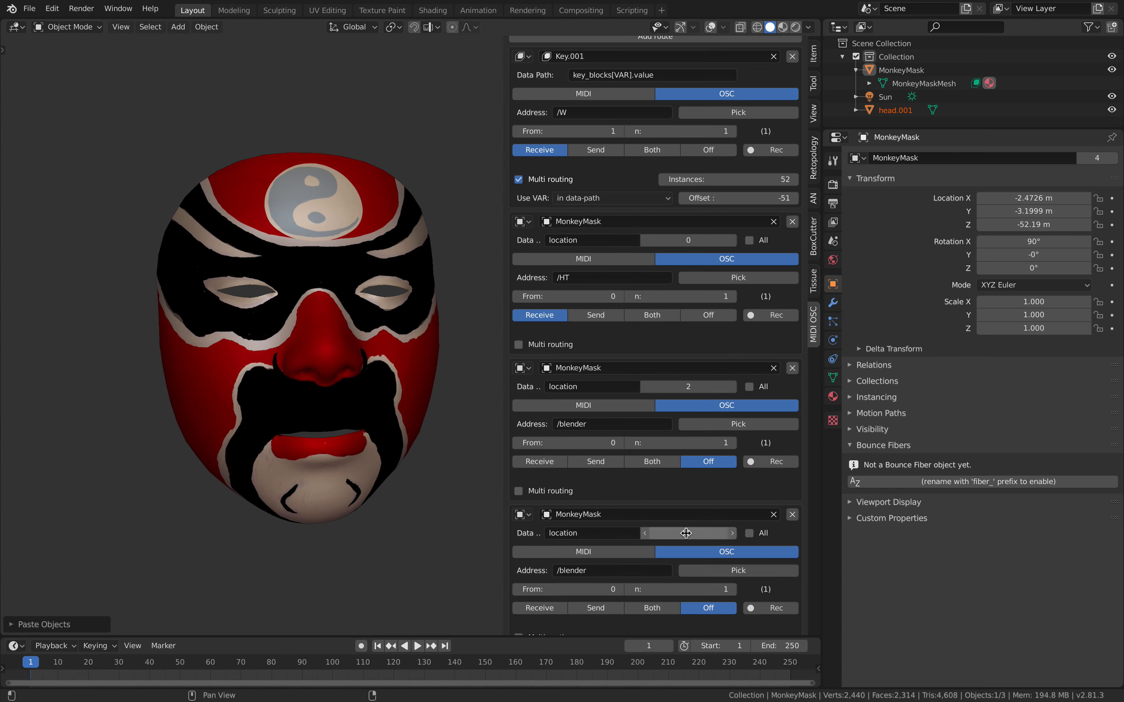
{"action": "type", "text": "1"}
{"action": "key", "text": "Return"}
{"action": "scroll", "coordinate": [632, 544], "scroll_direction": "down", "scroll_amount": 1}
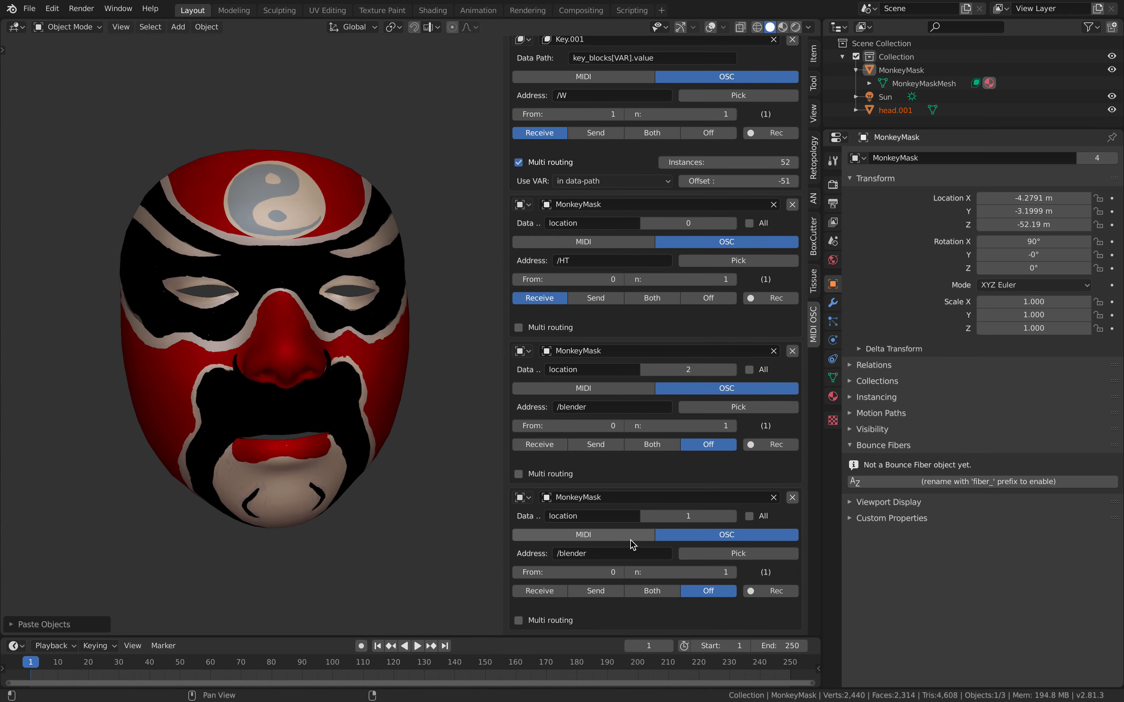
- Try an n value of 2 on the last route and set it back to 1
{"action": "left_click", "coordinate": [634, 567]}
{"action": "type", "text": "2"}
{"action": "key", "text": "Return"}
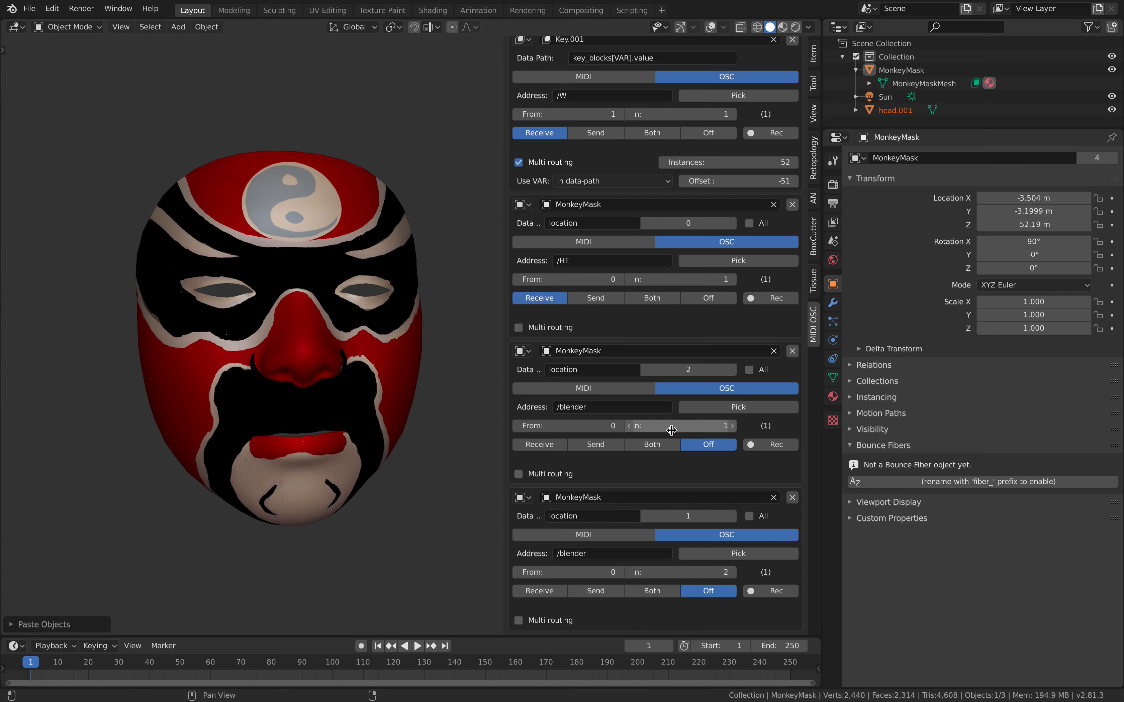
{"action": "left_click", "coordinate": [672, 570]}
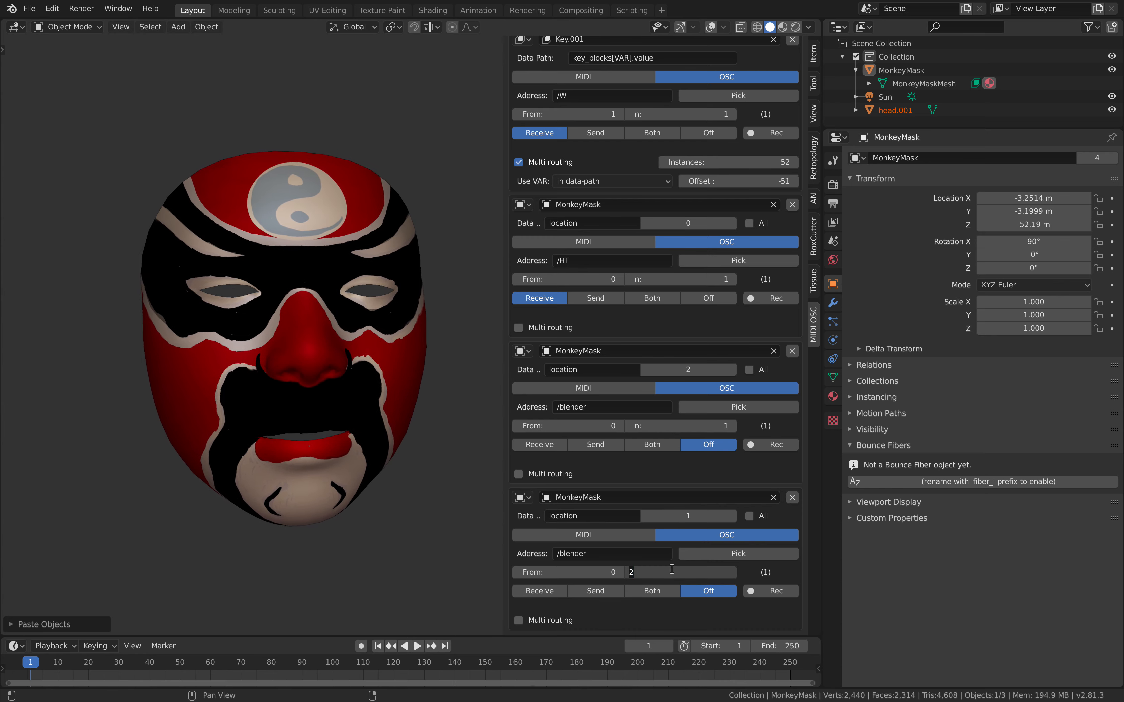
{"action": "key", "text": "Return"}
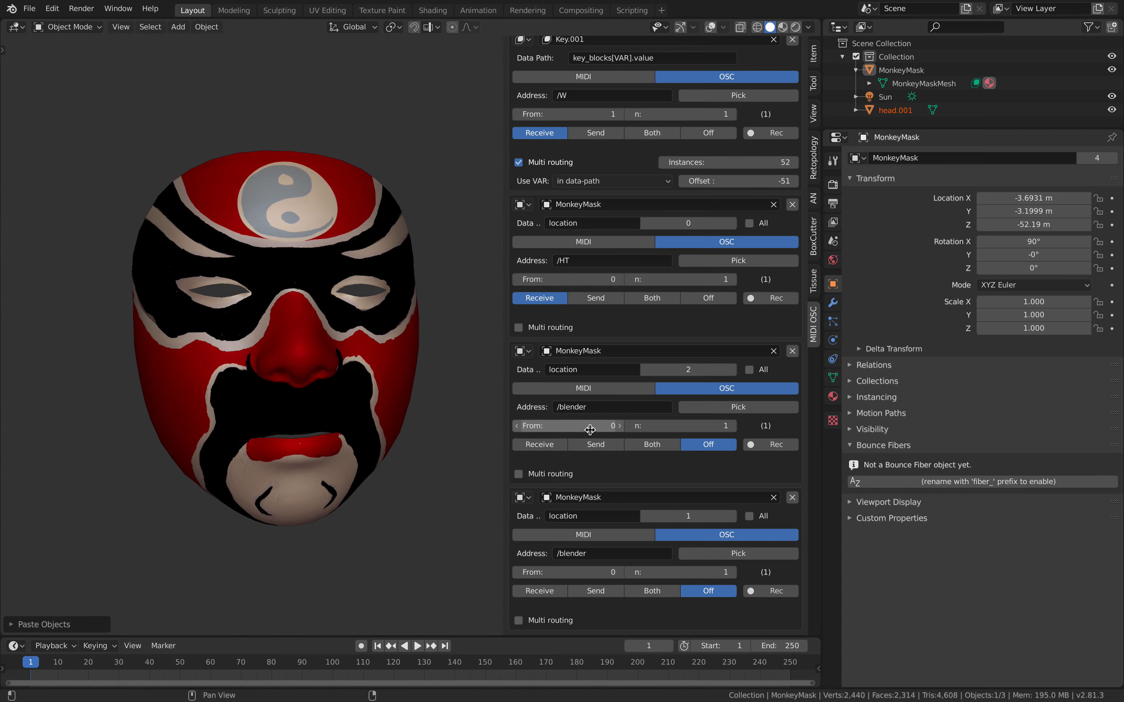
- Try a From value of 1 on the location 2 route and 2 on the location 1 route
{"action": "left_click", "coordinate": [583, 421]}
{"action": "type", "text": "1"}
{"action": "key", "text": "Return"}
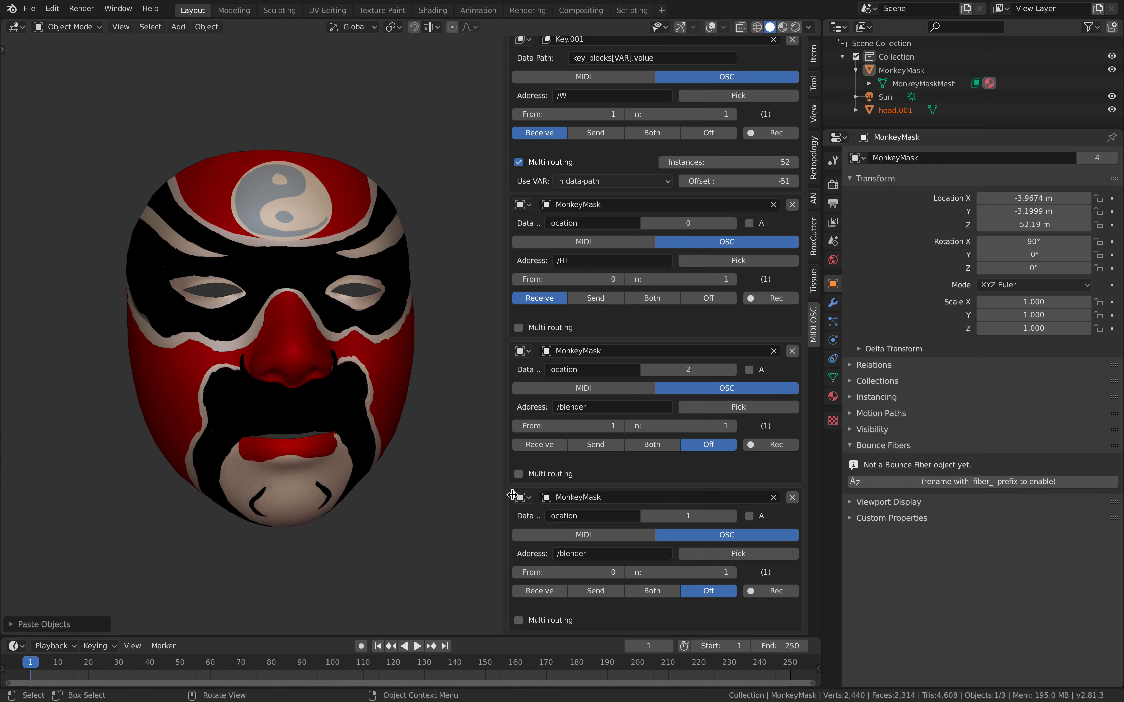
{"action": "left_click", "coordinate": [544, 571]}
{"action": "type", "text": "2"}
{"action": "key", "text": "Return"}
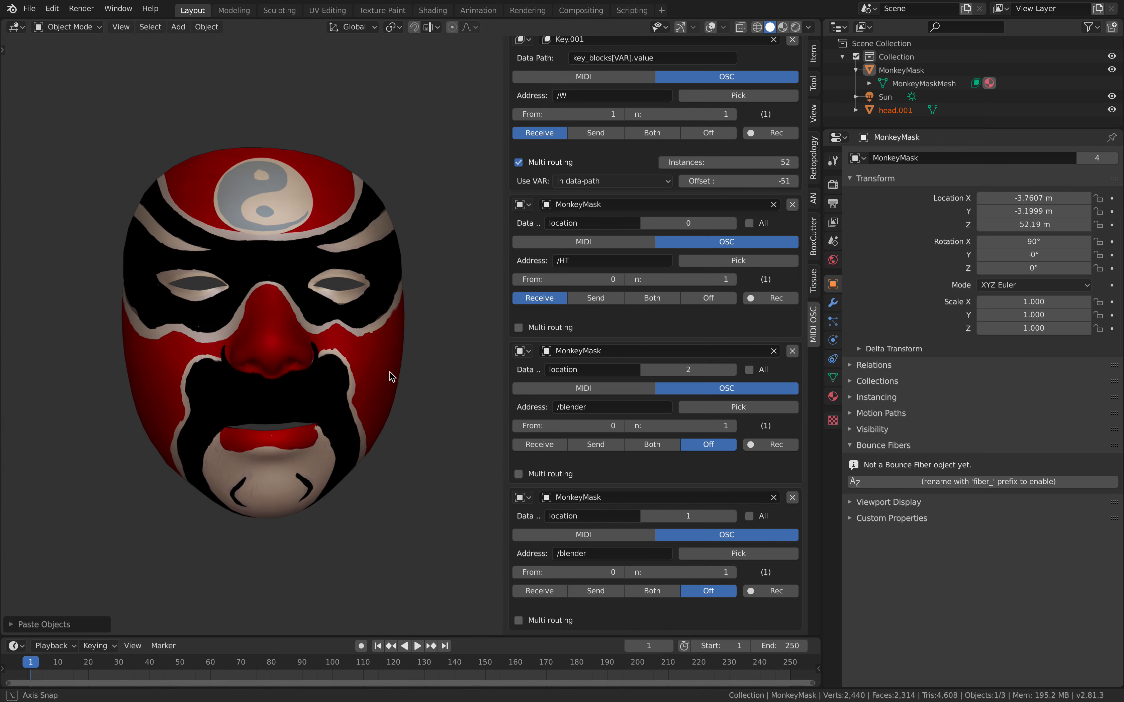
- Try multi routing with a changed offset on the location 2 route, and set the route to Receive with multi routing off
{"action": "left_click", "coordinate": [562, 471]}
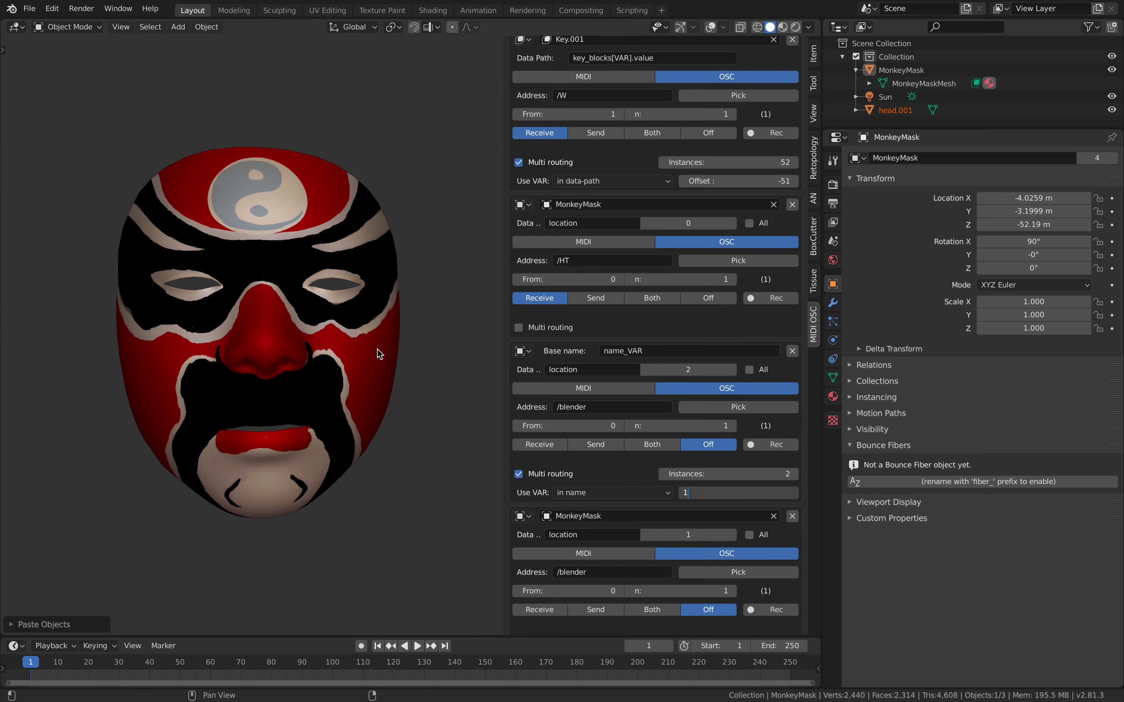
{"action": "left_click", "coordinate": [684, 493]}
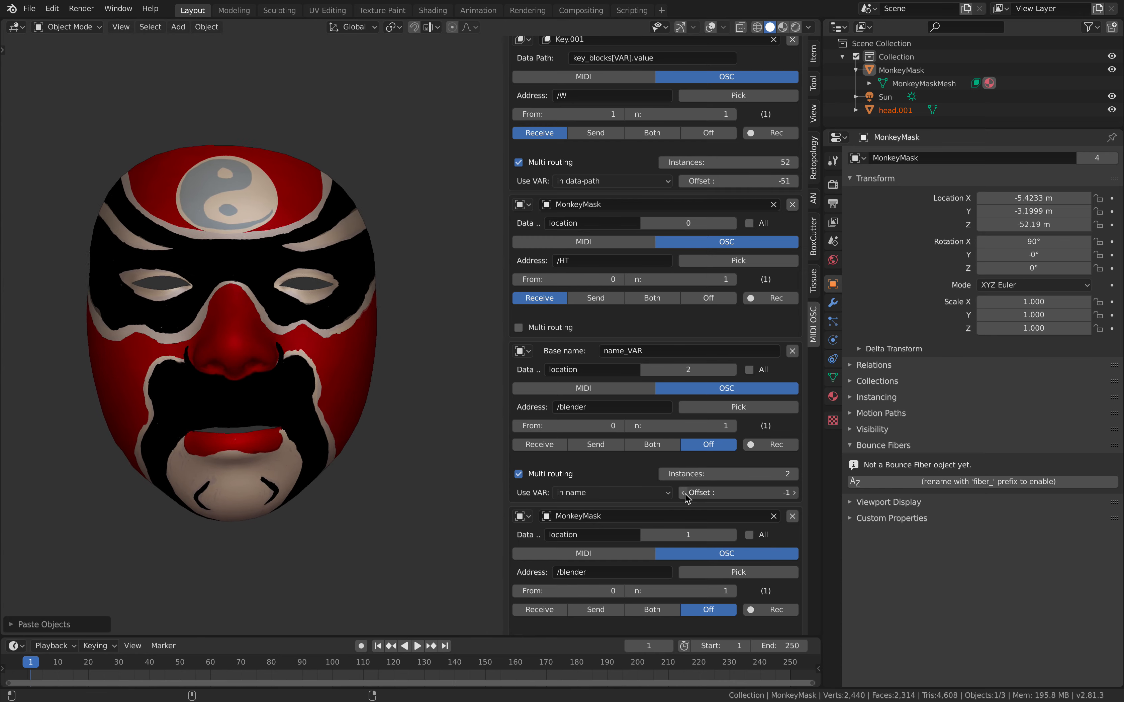
{"action": "left_click", "coordinate": [530, 445]}
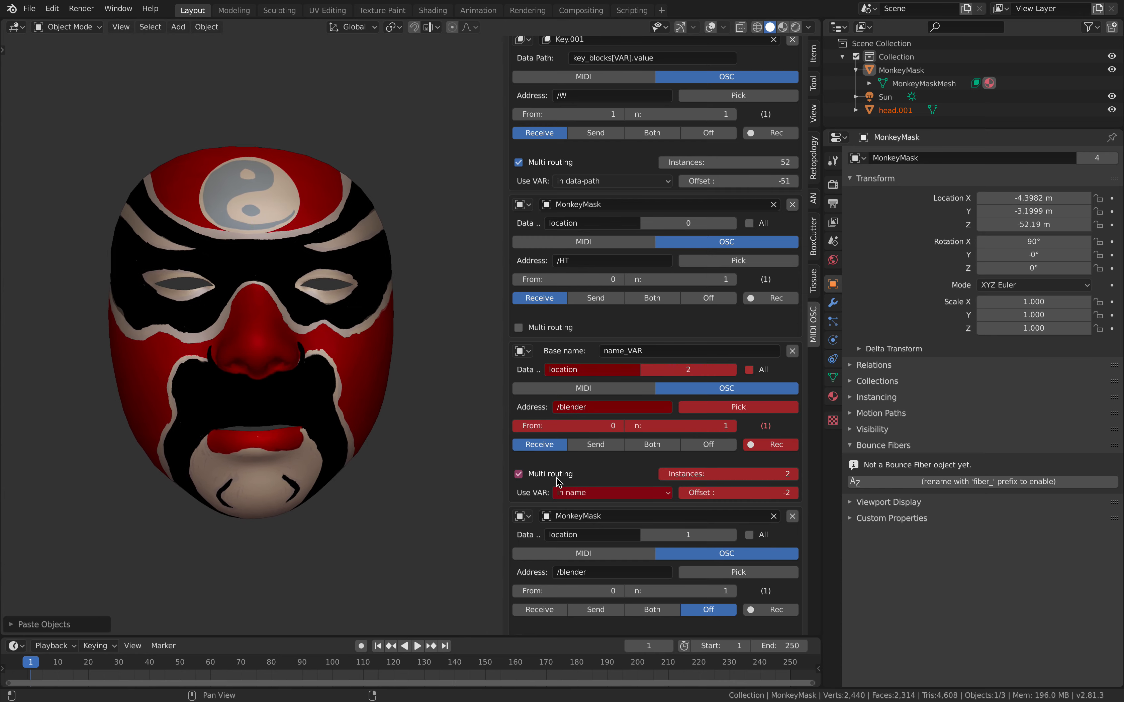
{"action": "left_click", "coordinate": [541, 475]}
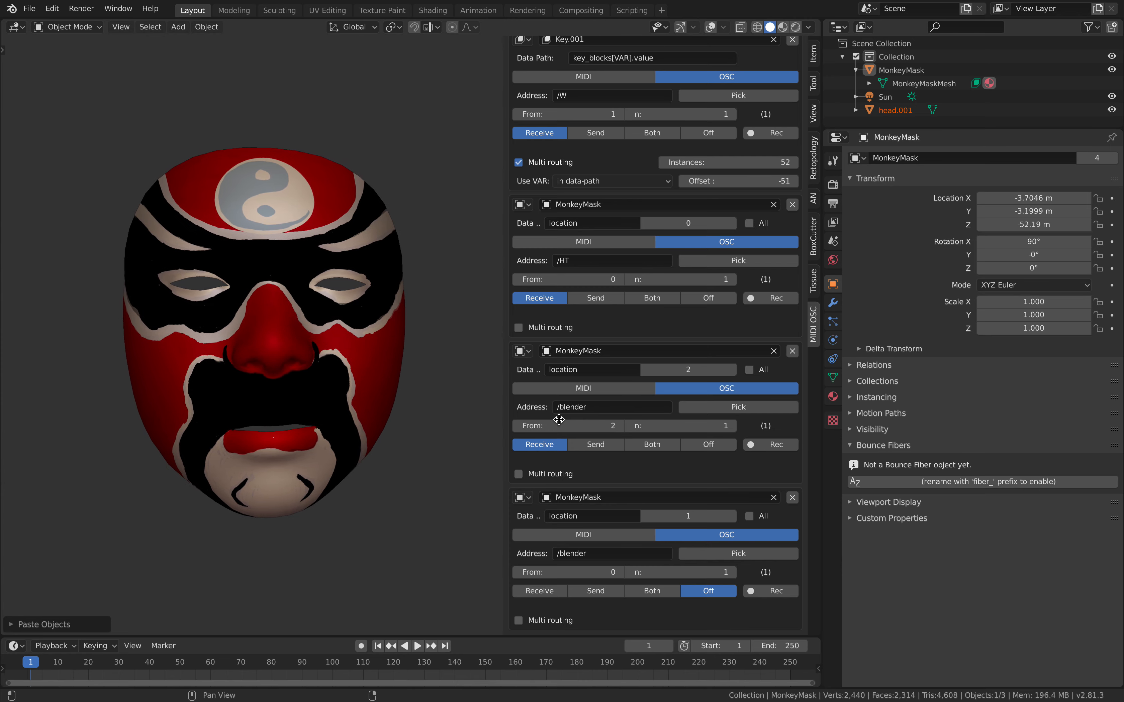
- Set From to 1 on the location 2 route and copy the /HT address into the location 2 and location 1 routes
{"action": "scroll", "coordinate": [664, 514], "scroll_direction": "up", "scroll_amount": 2}
{"action": "key", "text": "ctrl+s"}
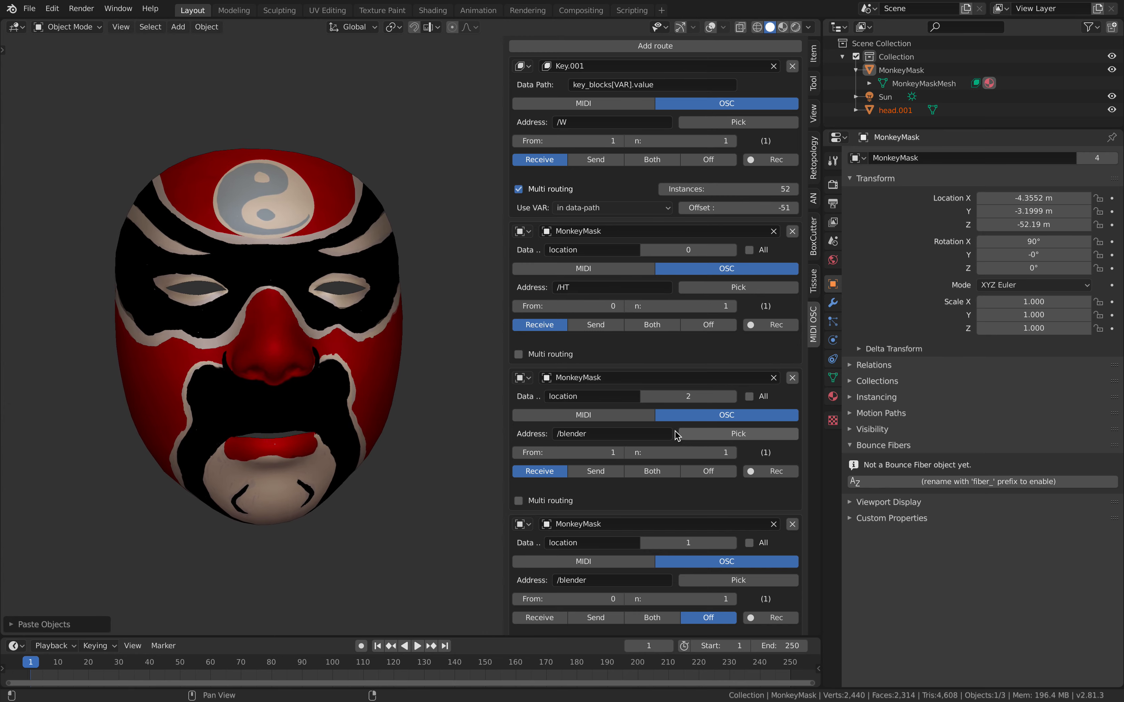
{"action": "key", "text": "ctrl+c"}
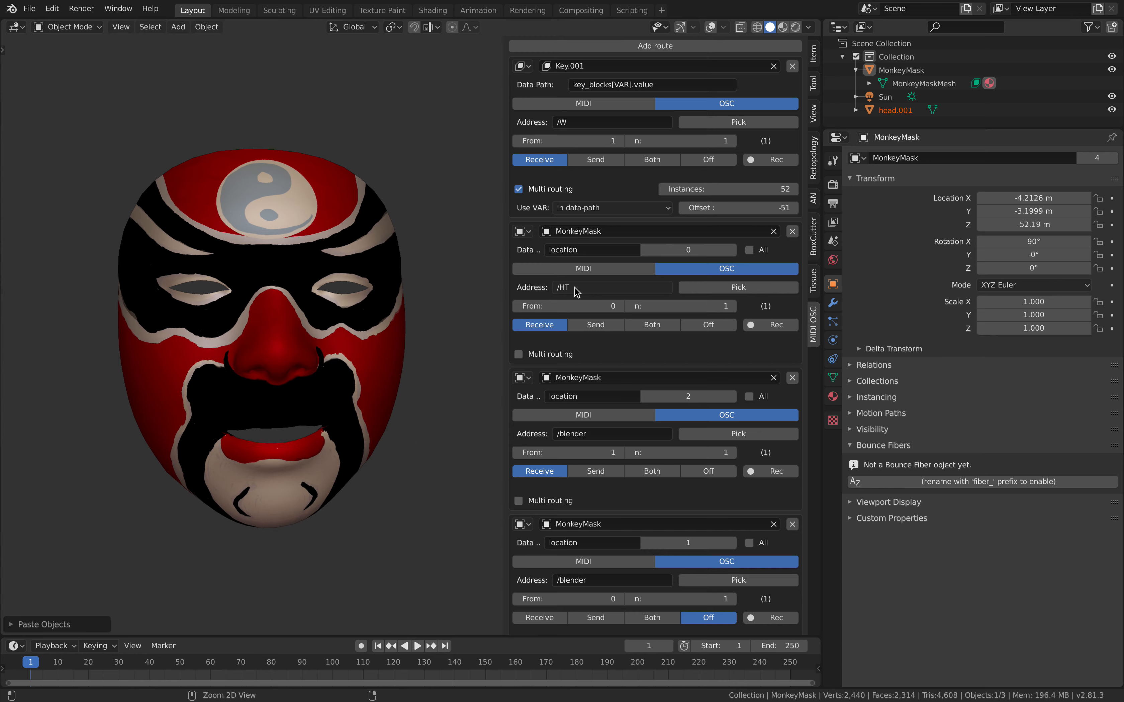
{"action": "key", "text": "ctrl+v"}
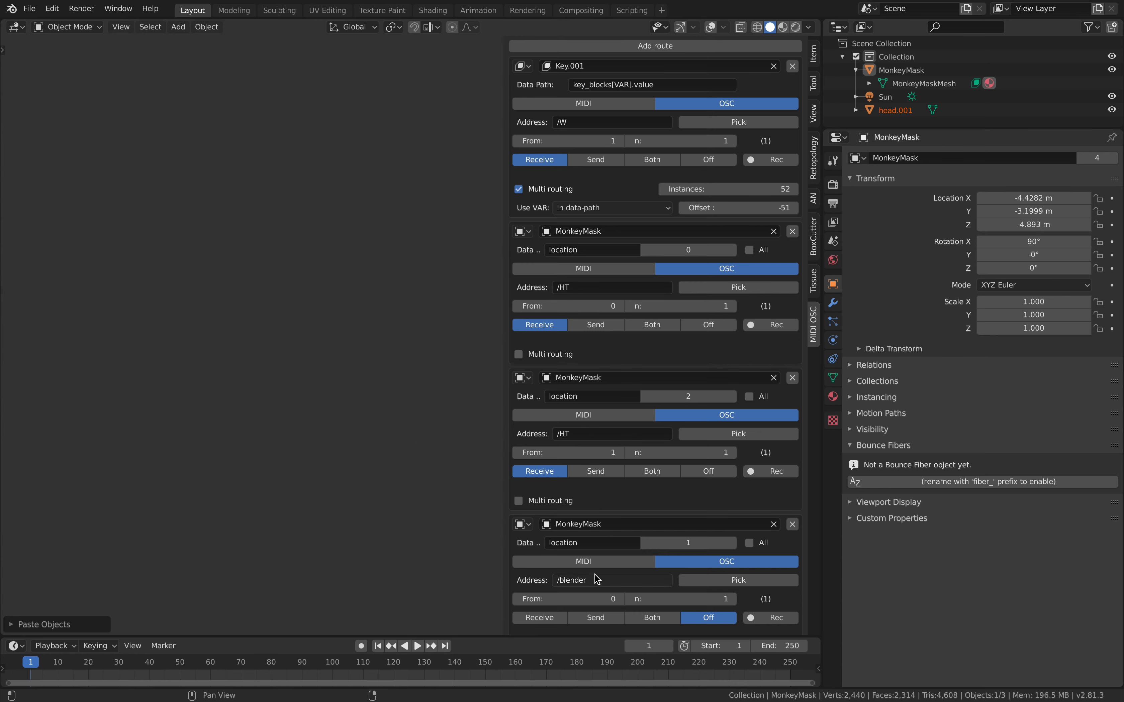
{"action": "key", "text": "ctrl+v"}
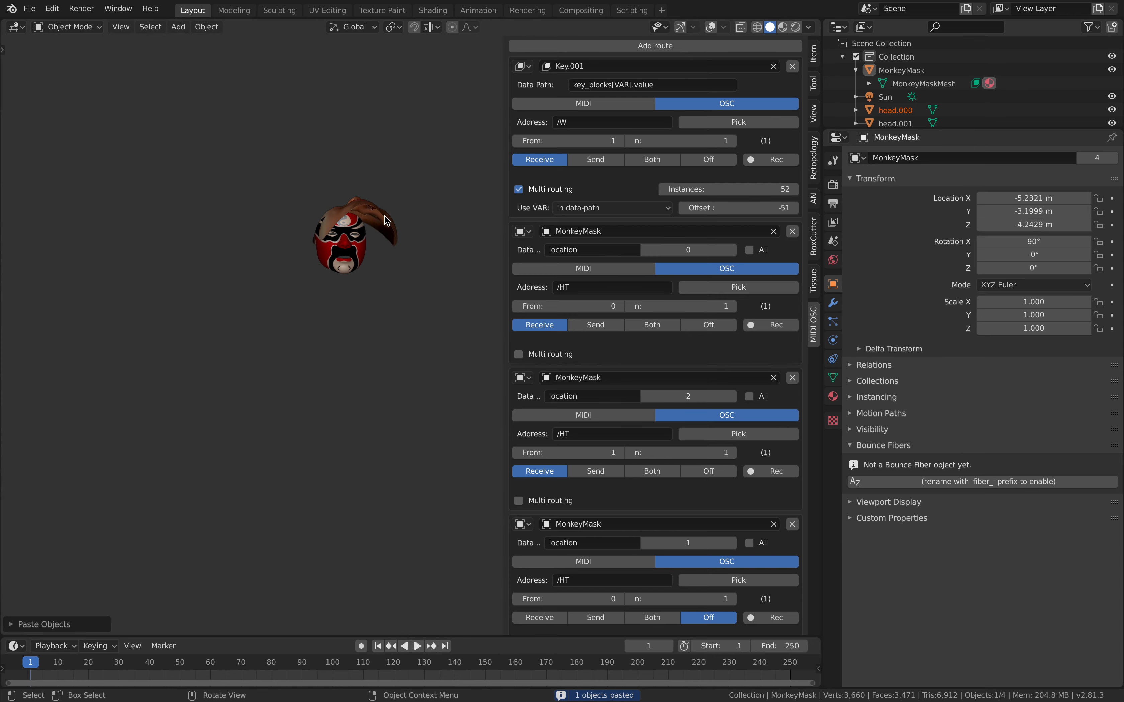
- Delete the stray head.001 and head.000 objects, leaving the MonkeyMask selected, and save the file
{"action": "left_click", "coordinate": [385, 219]}
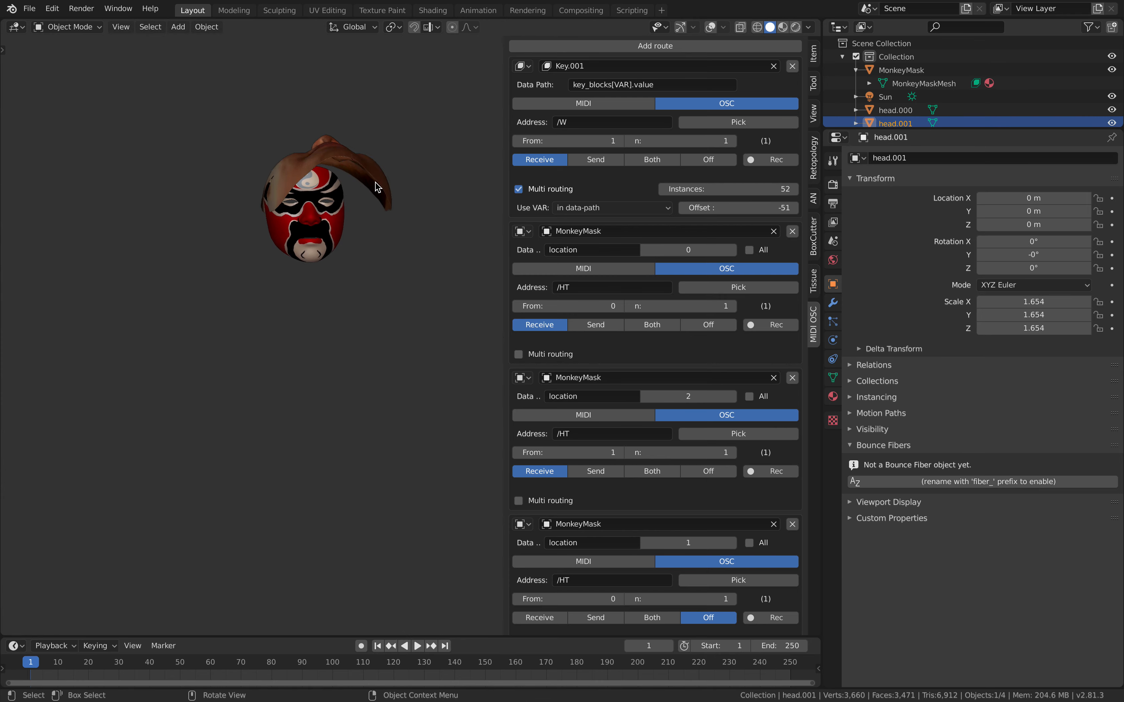
{"action": "left_click", "coordinate": [377, 184]}
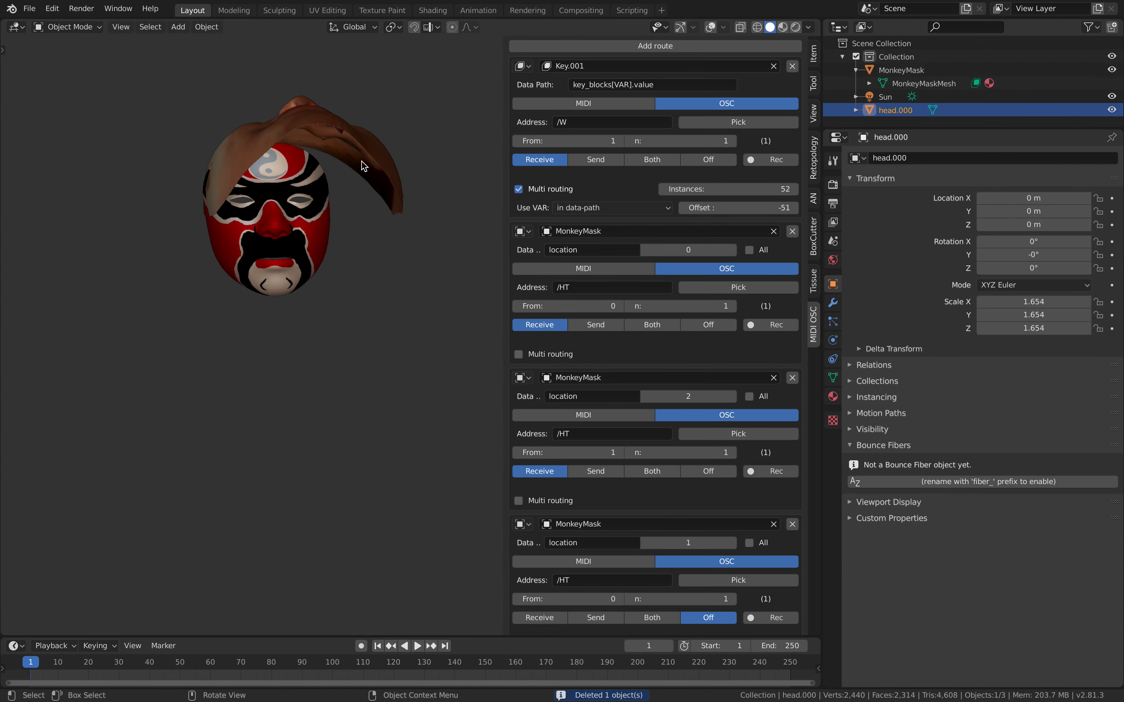
{"action": "key", "text": "Delete"}
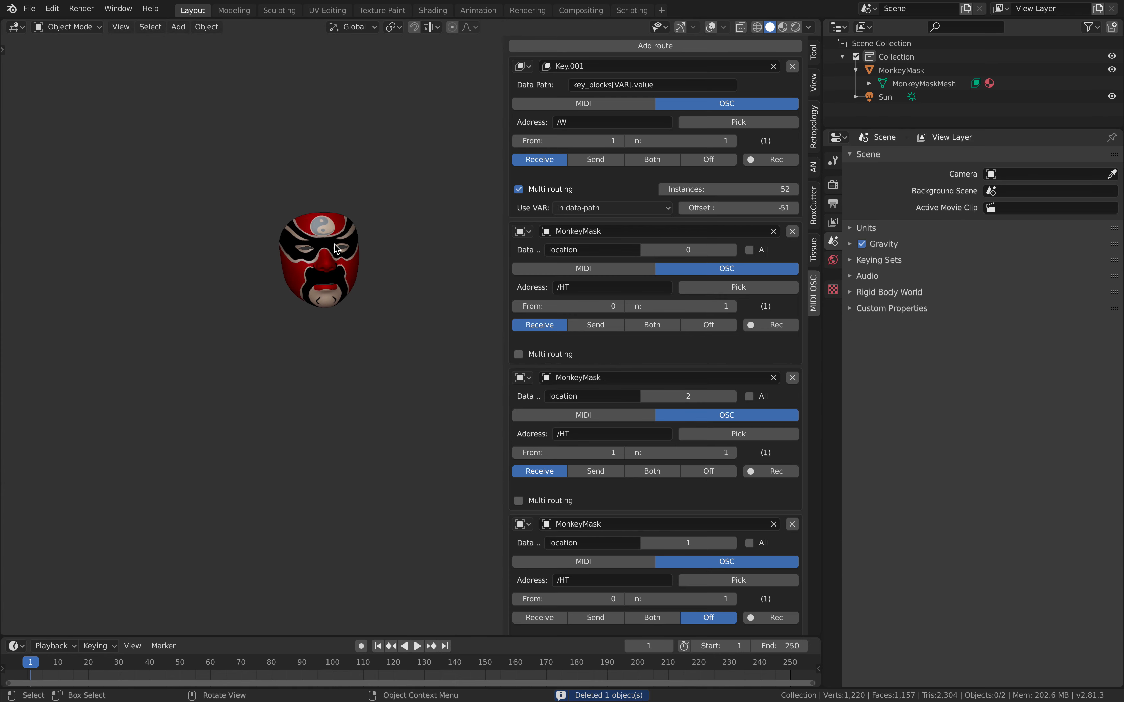
{"action": "left_click", "coordinate": [337, 249]}
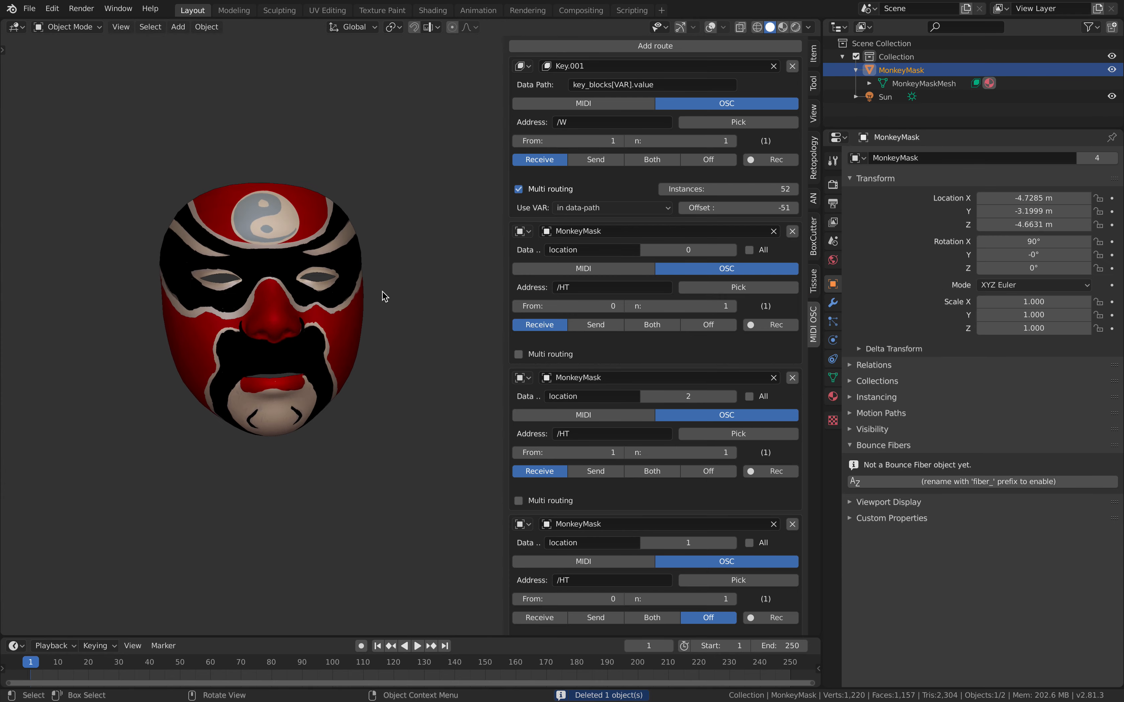
{"action": "key", "text": "ctrl+s"}
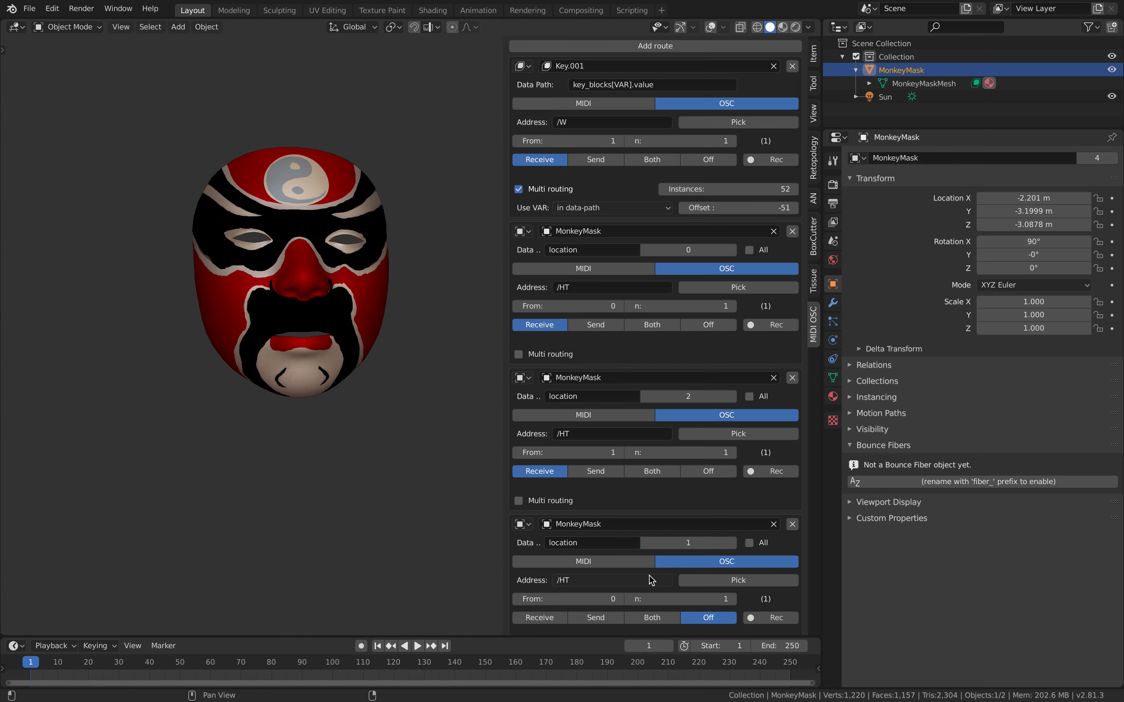
- Set From to 2 on the location 1 route and switch that route to Receive
{"action": "left_click", "coordinate": [617, 599]}
{"action": "left_click", "coordinate": [618, 599]}
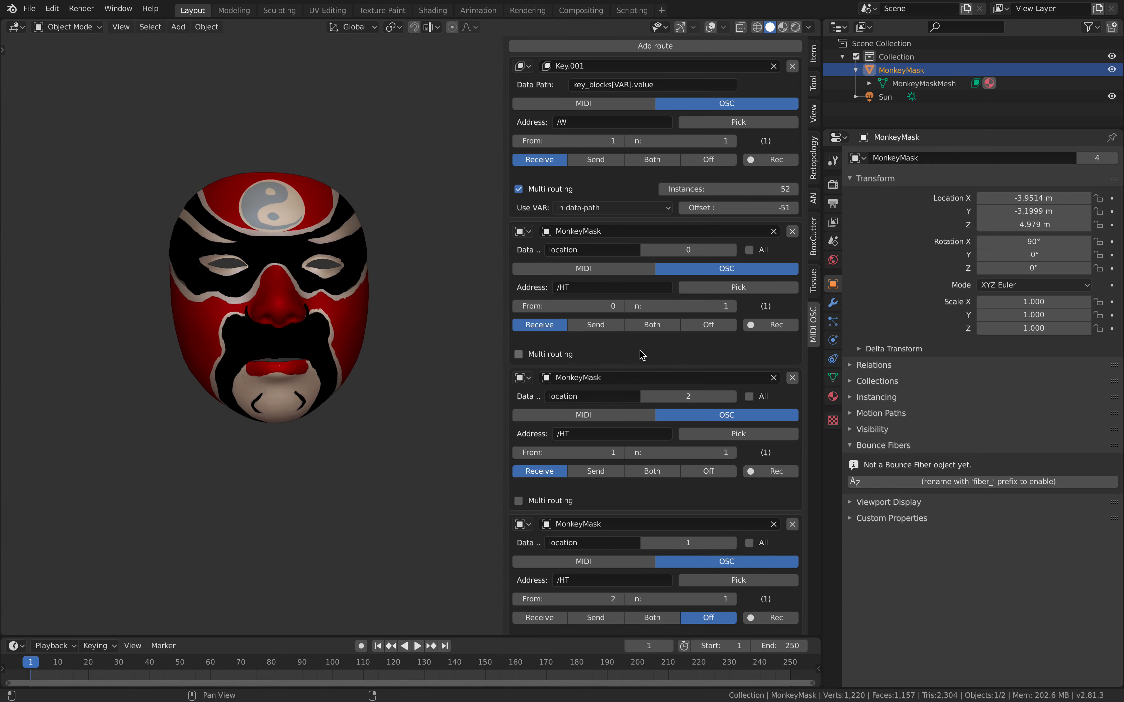
{"action": "scroll", "coordinate": [592, 551], "scroll_direction": "down", "scroll_amount": 1}
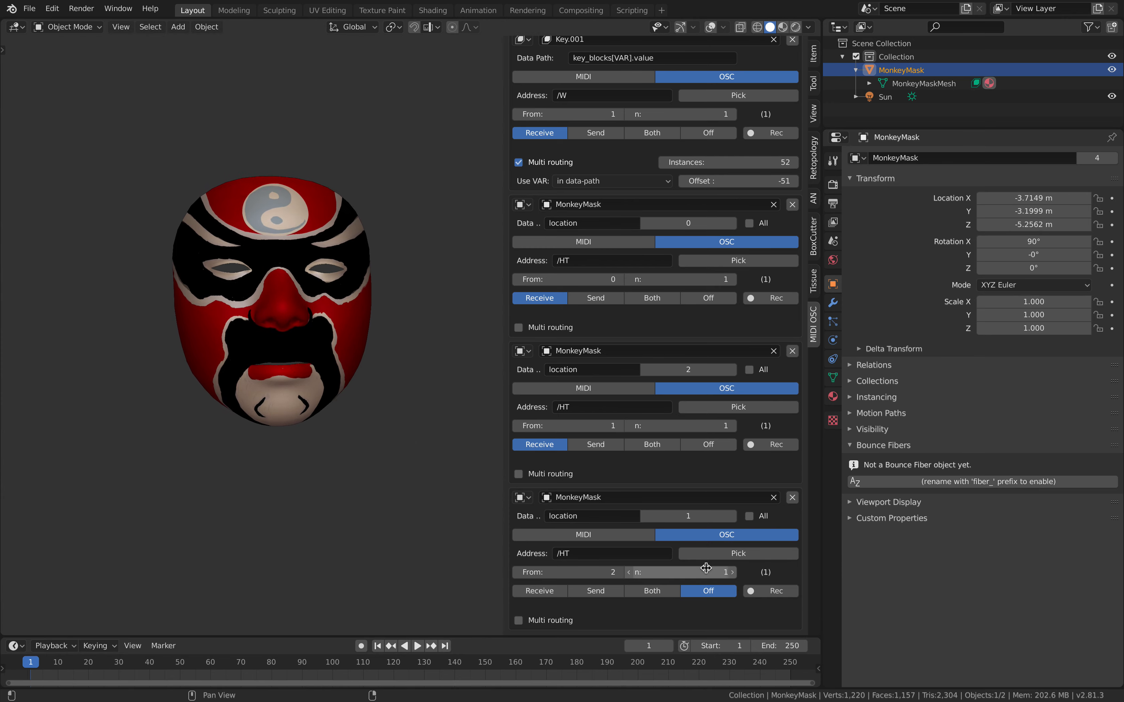
{"action": "scroll", "coordinate": [638, 283], "scroll_direction": "up", "scroll_amount": 2}
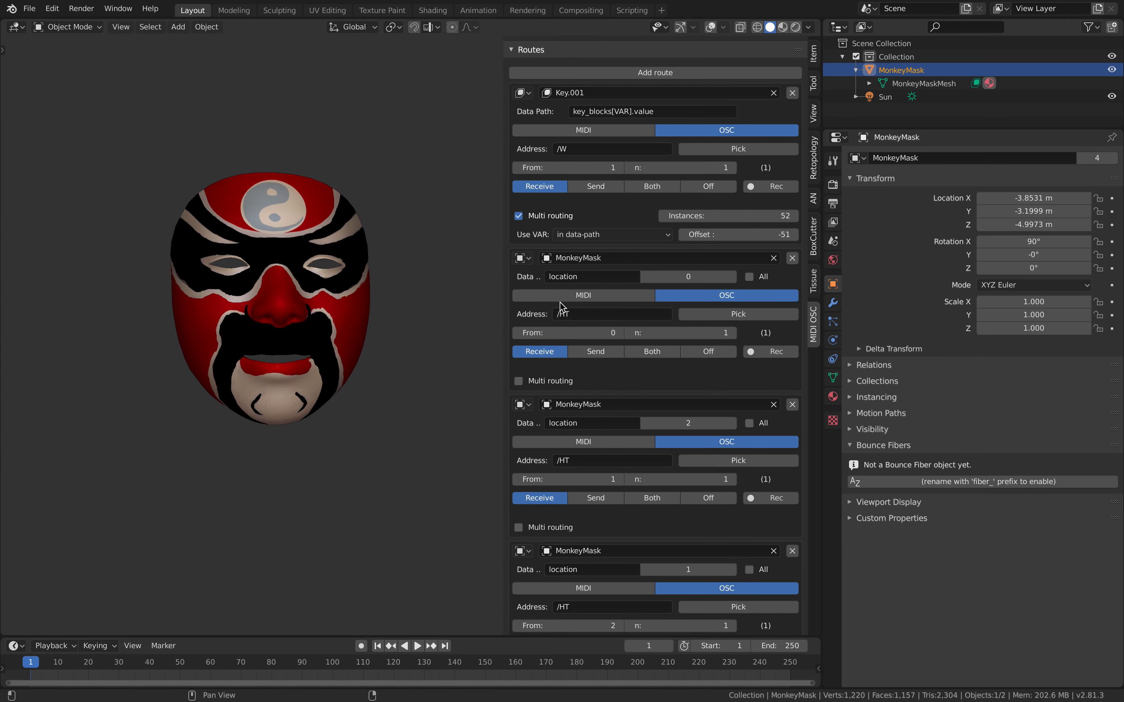
{"action": "scroll", "coordinate": [589, 325], "scroll_direction": "down", "scroll_amount": 1}
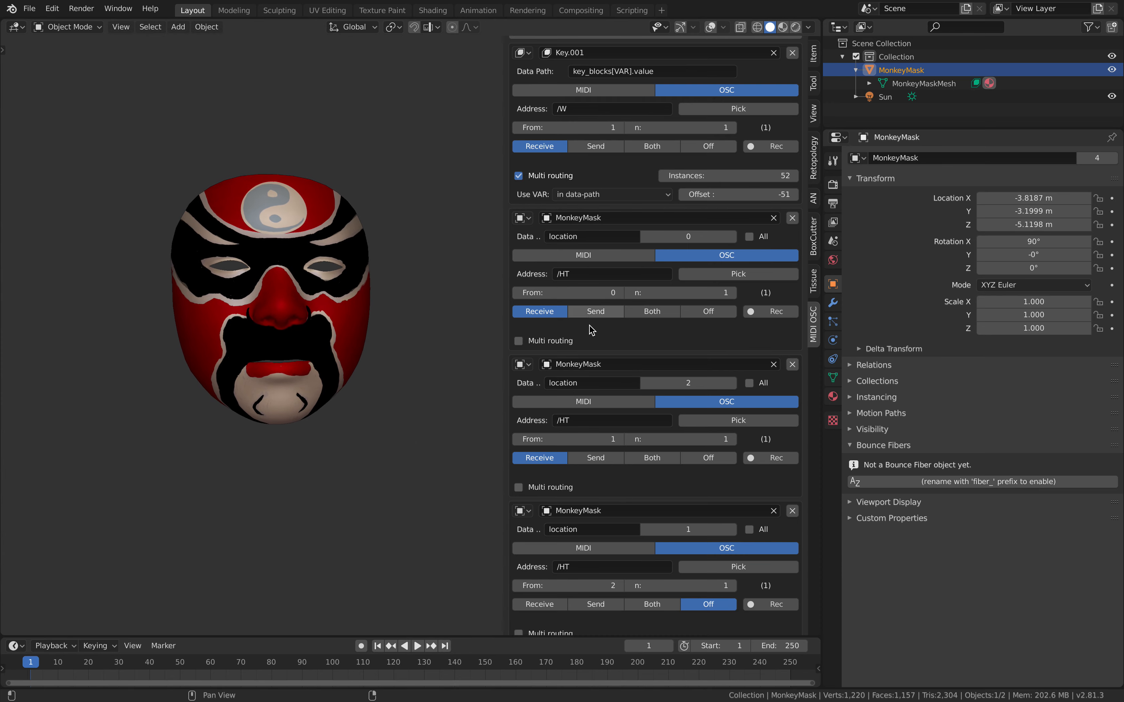
{"action": "middle_click_drag", "start_coordinate": [618, 292], "coordinate": [645, 281]}
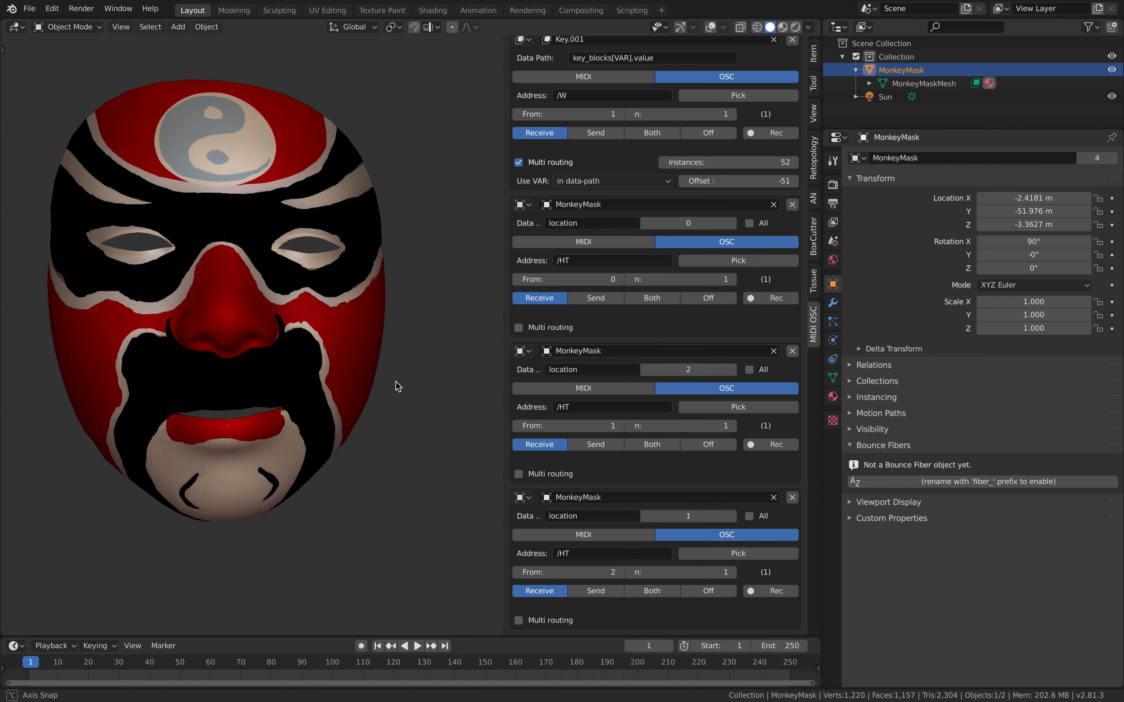
- Show the mask in a single colour by setting the viewport shading colour to Single, and save the file
{"action": "left_click", "coordinate": [808, 26]}
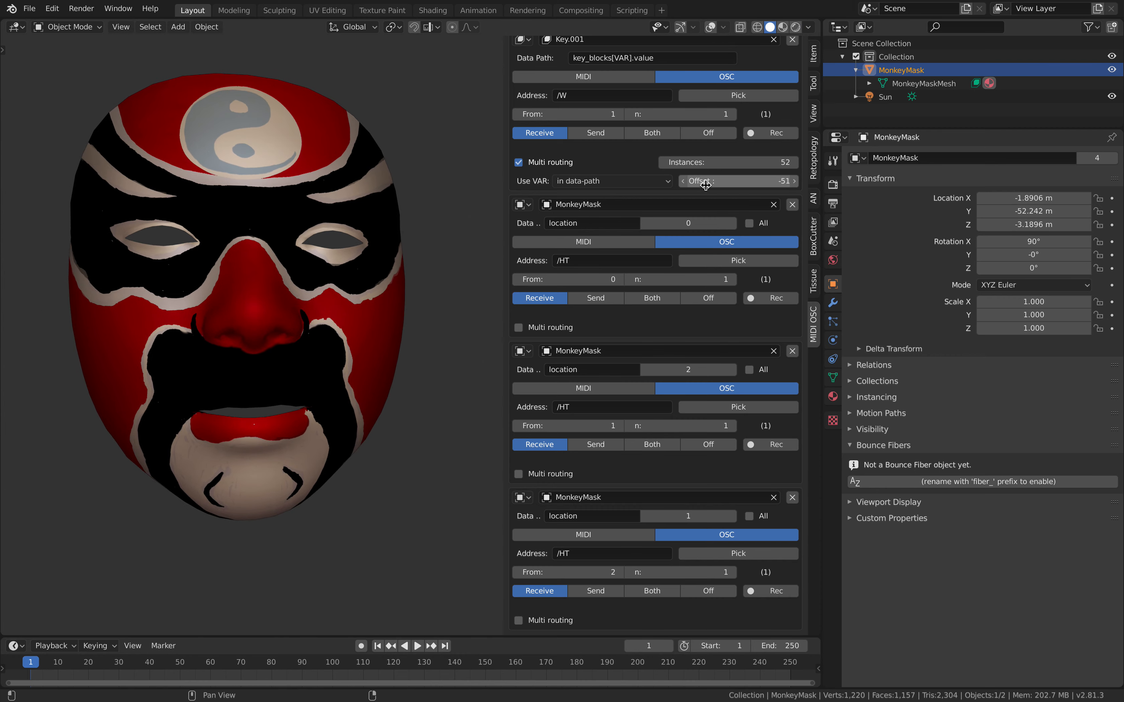
{"action": "left_click", "coordinate": [809, 28]}
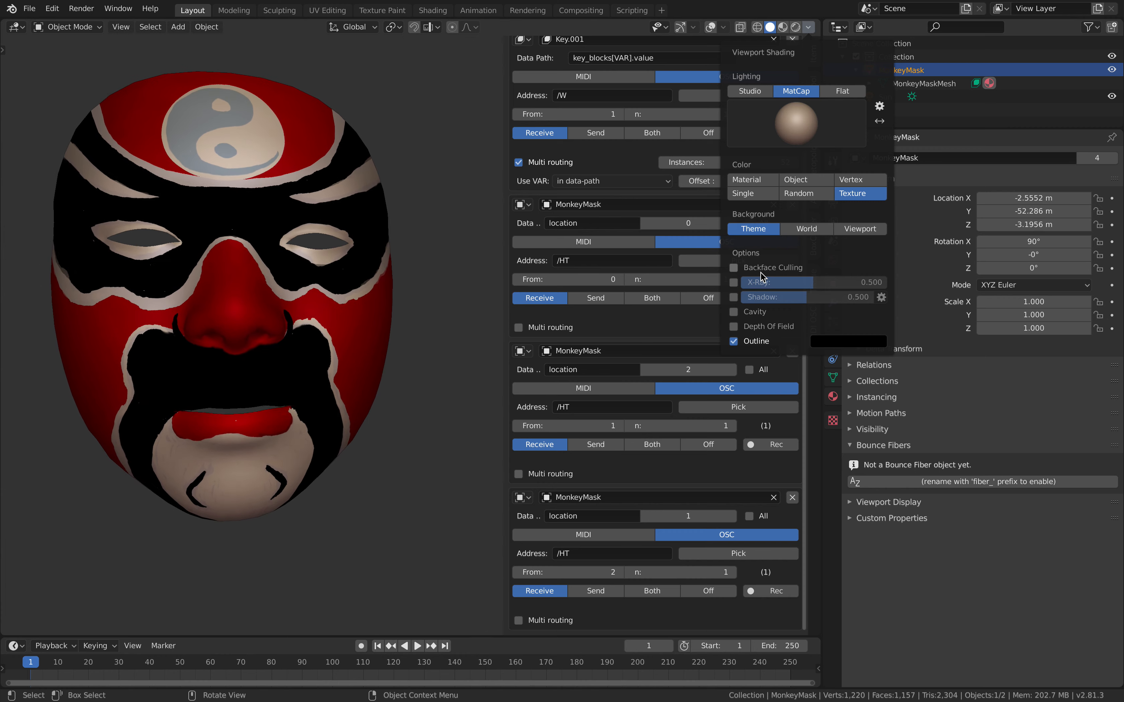
{"action": "left_click", "coordinate": [765, 195]}
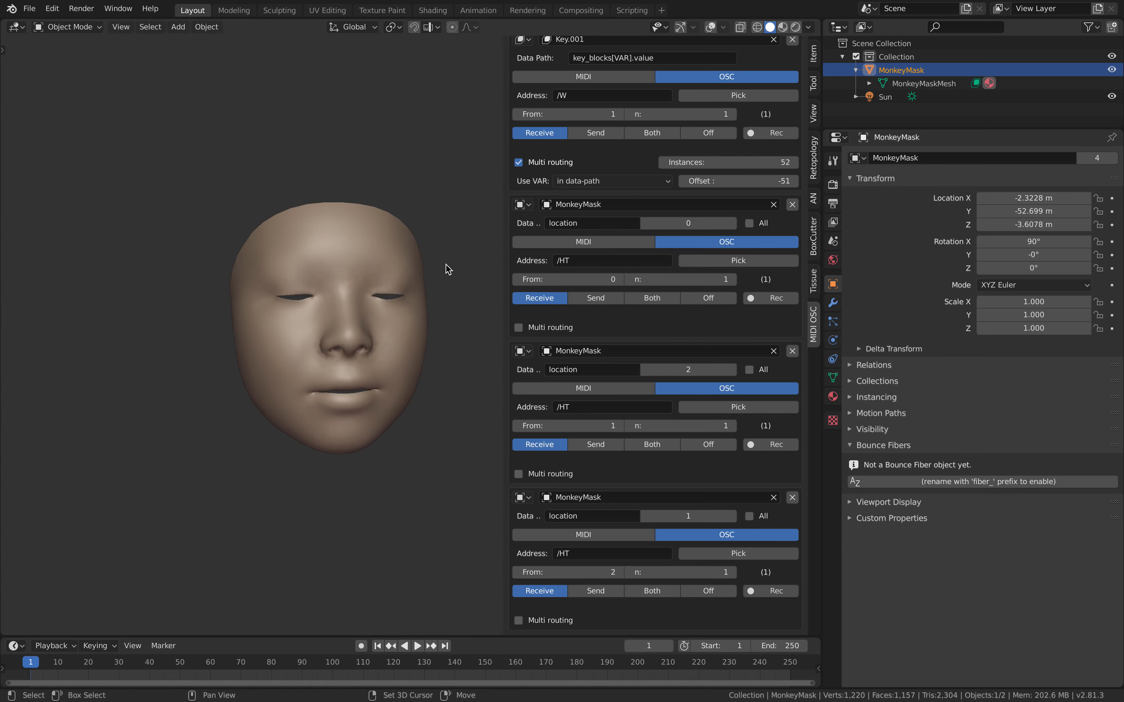
{"action": "key", "text": "ctrl+s"}
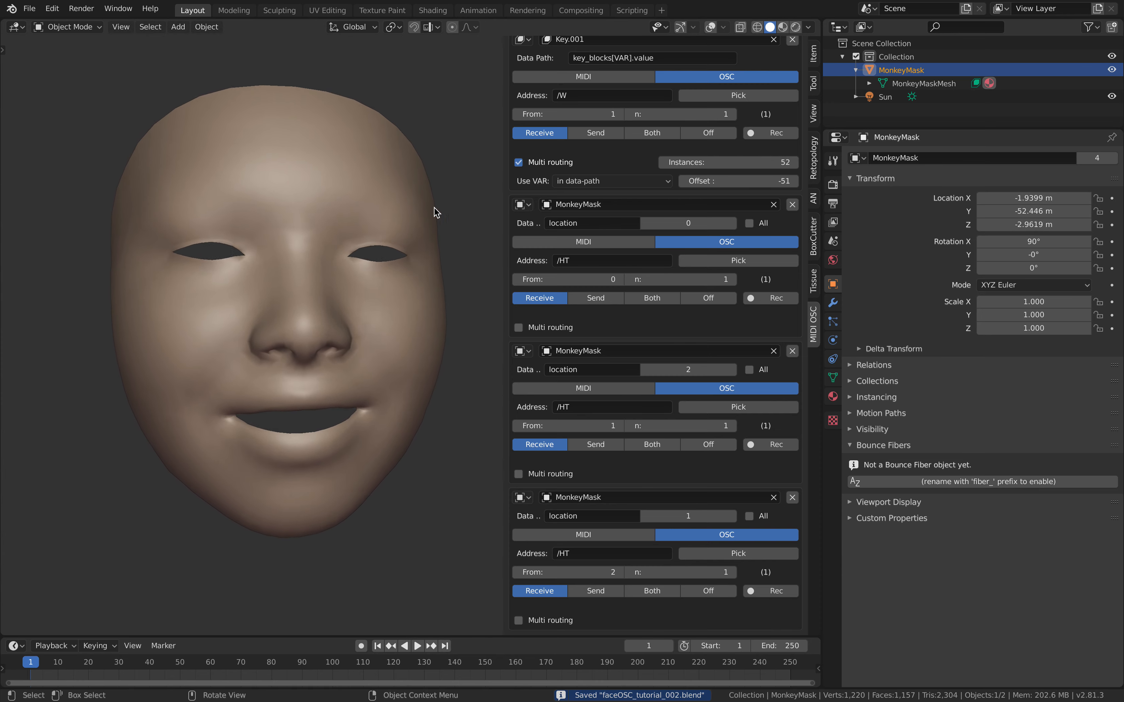
- Set the viewport shading colour back to Texture, try the Cavity option, and switch the lighting to Flat
{"action": "left_click", "coordinate": [807, 27]}
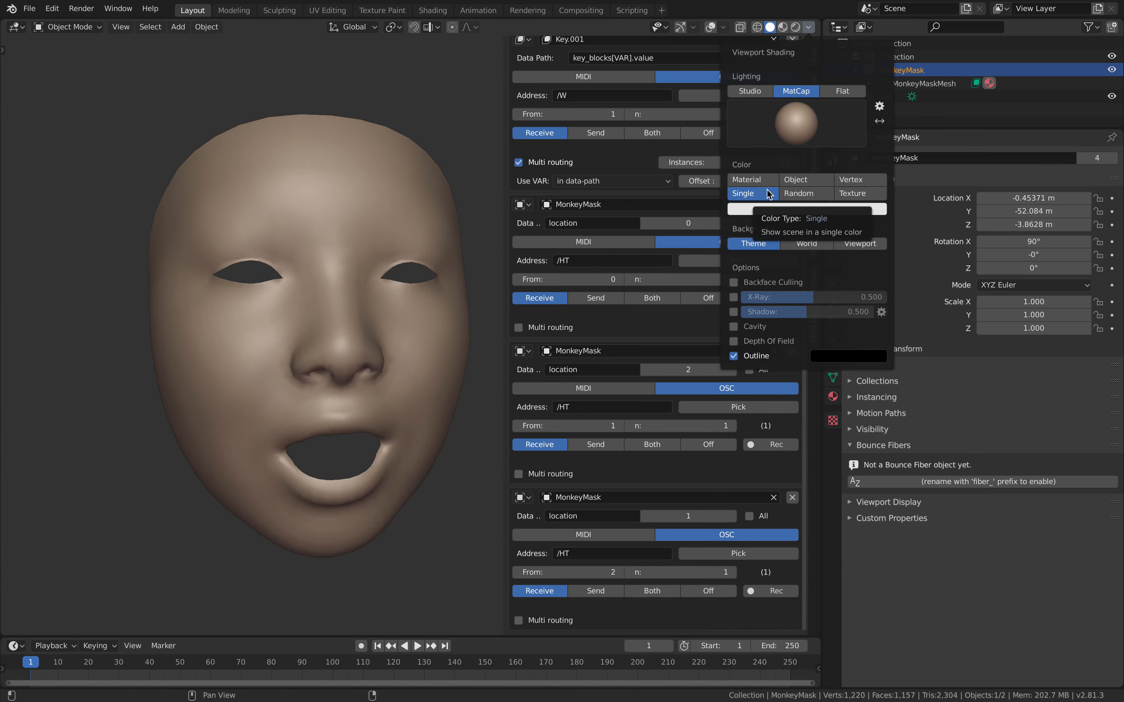
{"action": "left_click", "coordinate": [848, 194]}
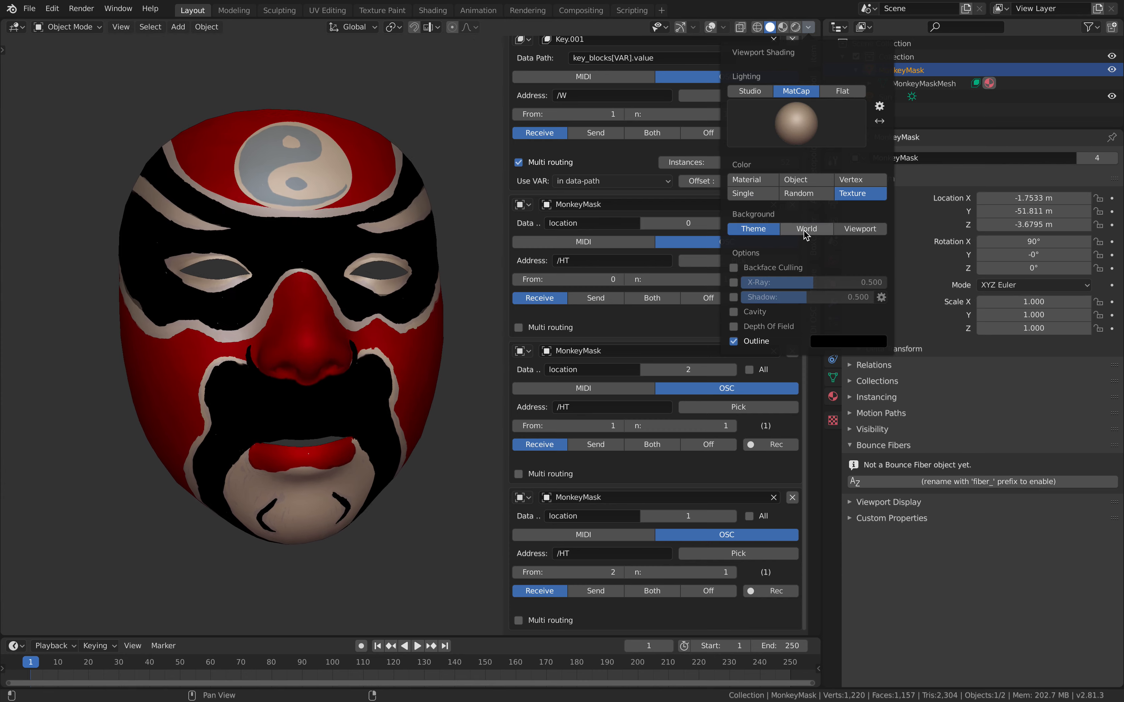
{"action": "left_click", "coordinate": [736, 311]}
{"action": "left_click", "coordinate": [737, 311]}
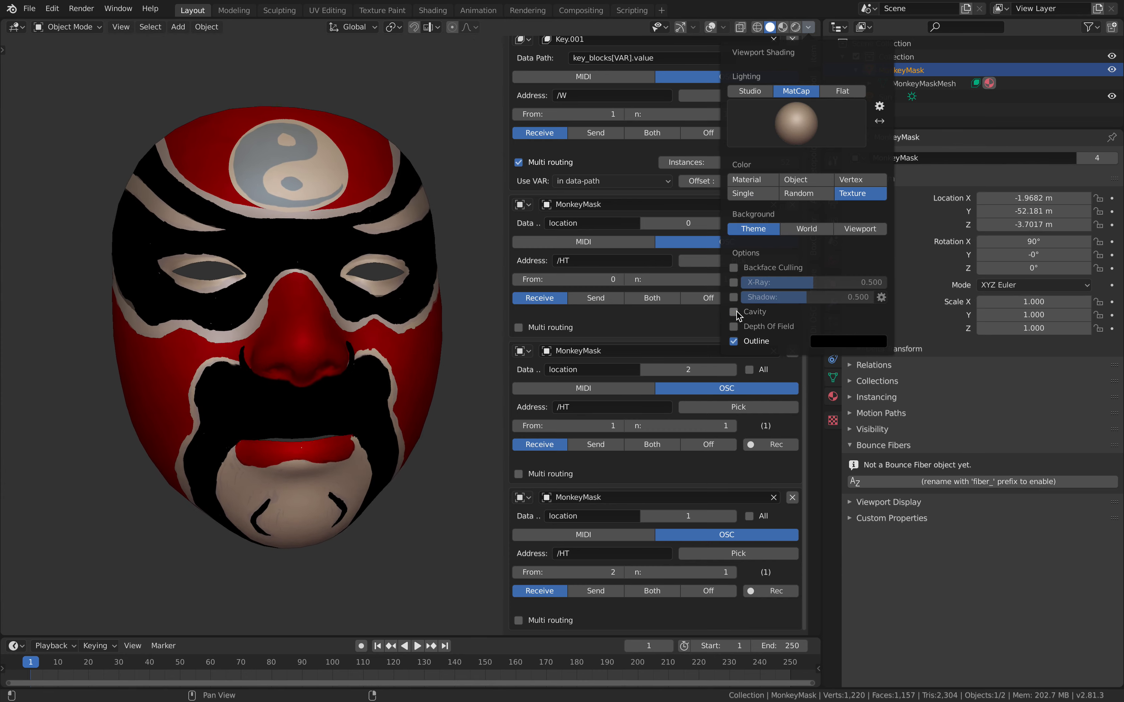
{"action": "left_click", "coordinate": [736, 312]}
{"action": "left_click", "coordinate": [737, 312]}
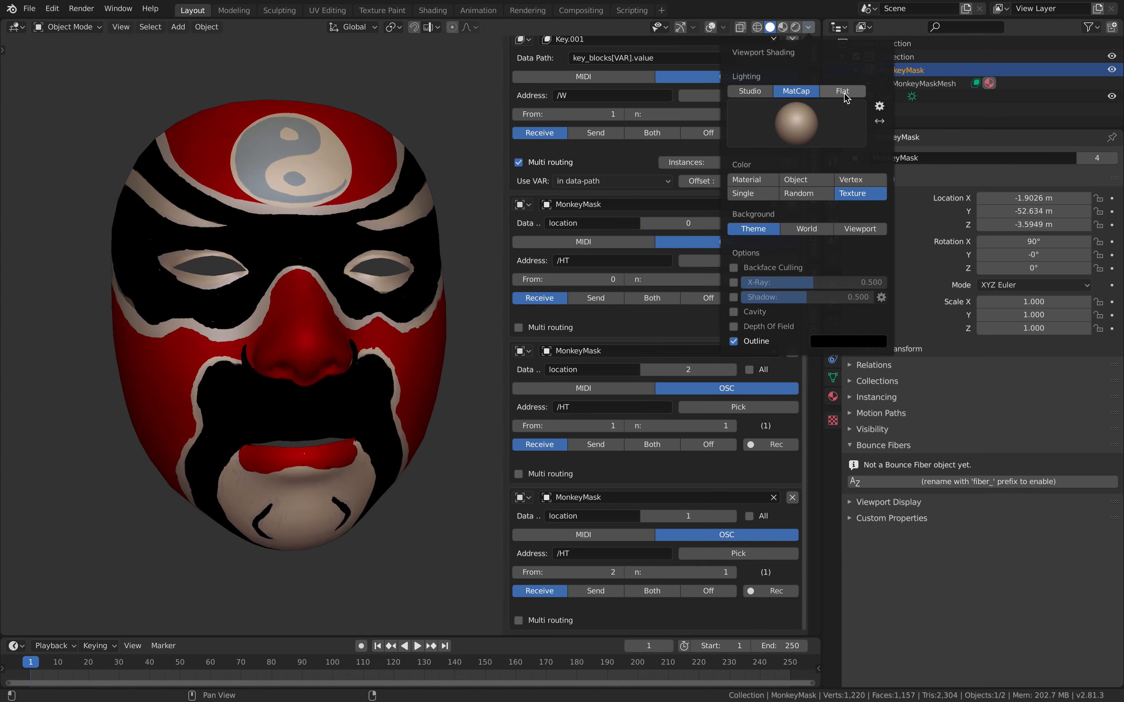
{"action": "left_click", "coordinate": [843, 91]}
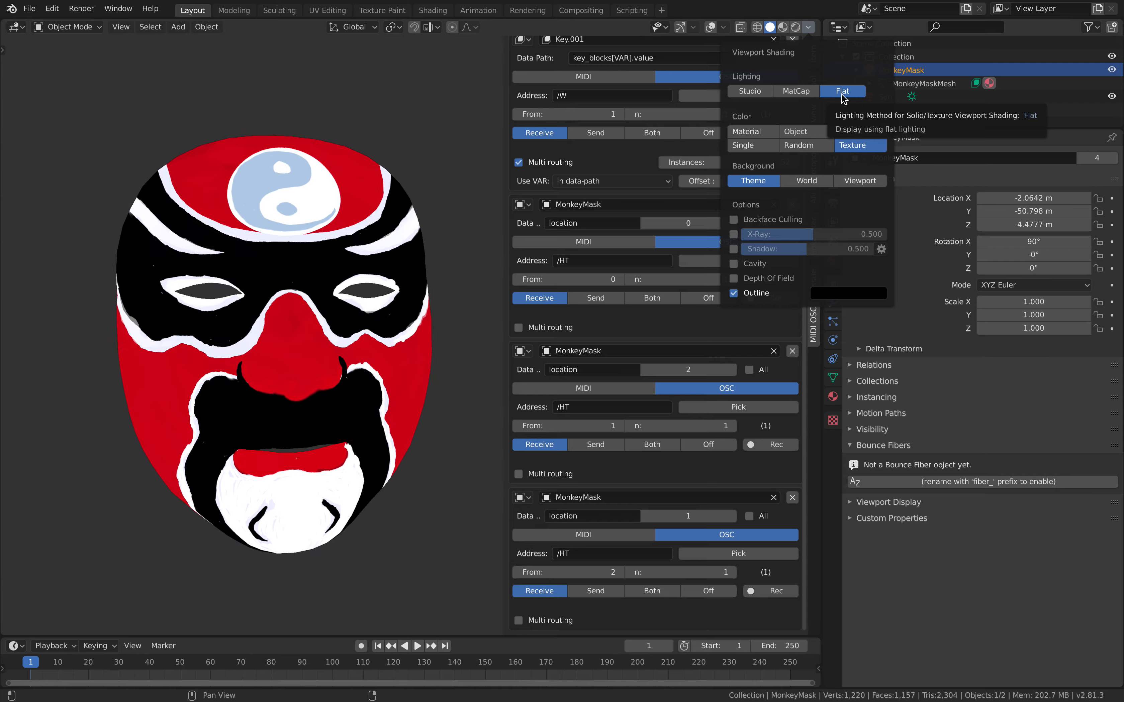
{"action": "left_click", "coordinate": [481, 166]}
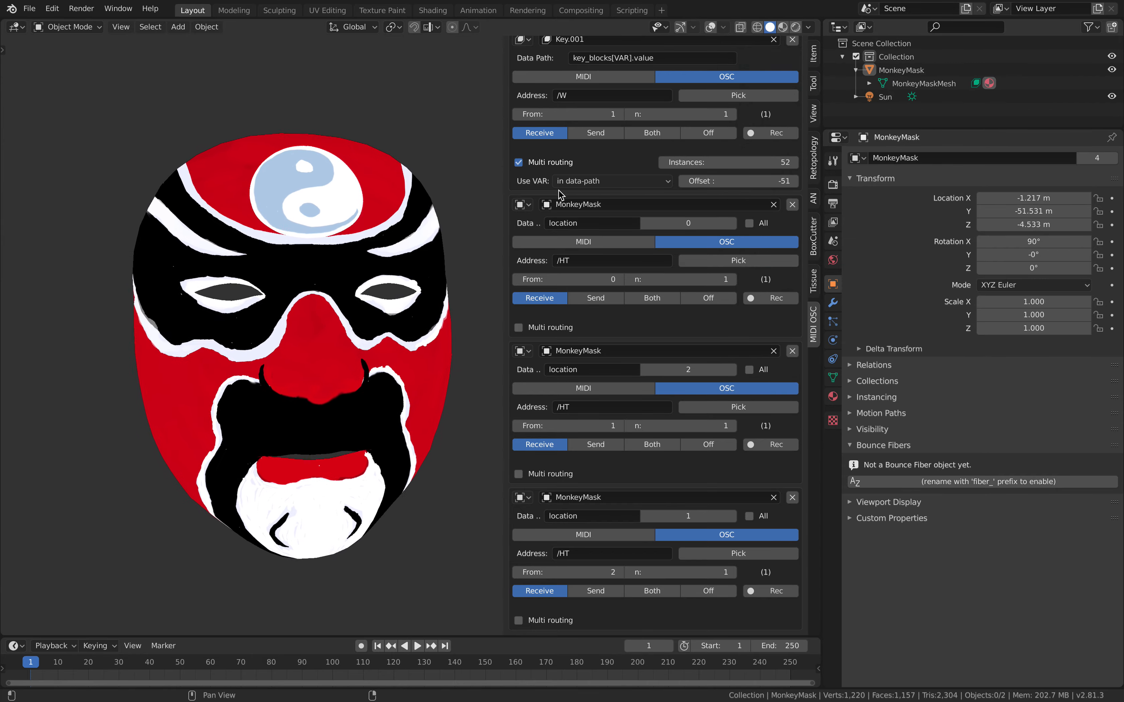
- Compare the MonkeyMask routes with the Face Cap OSC addresses and data formatting list on the Bannaflak page in the browser
{"action": "key", "text": "ctrl+Right"}
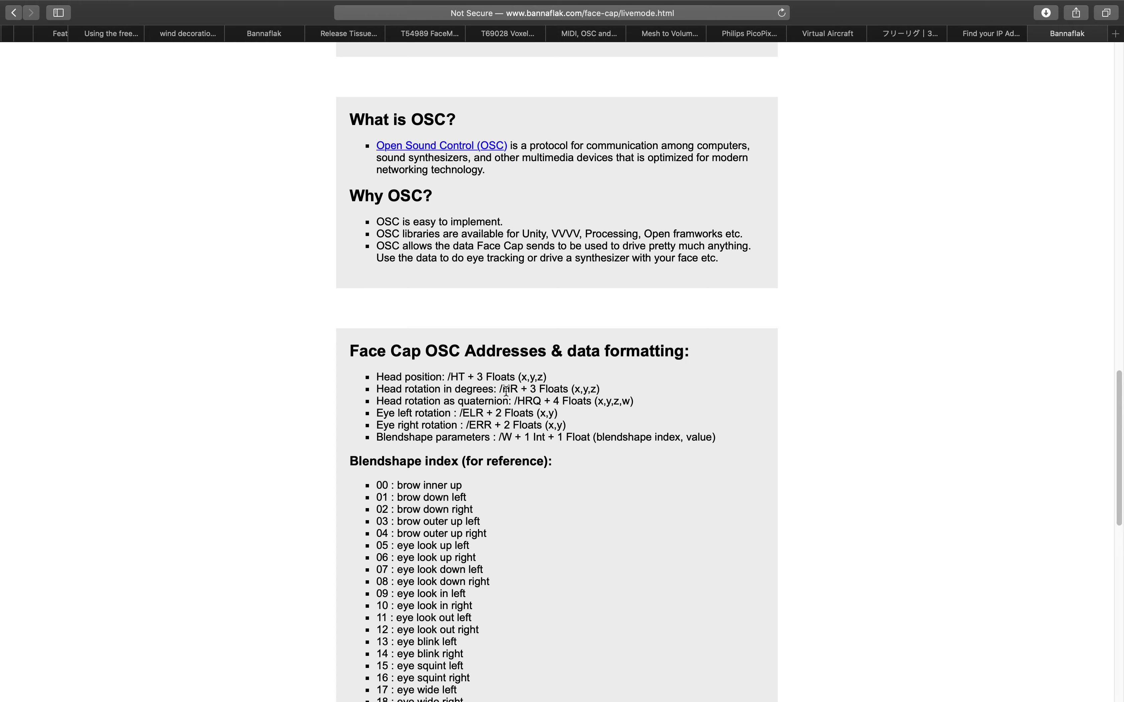
{"action": "key", "text": "ctrl+Left"}
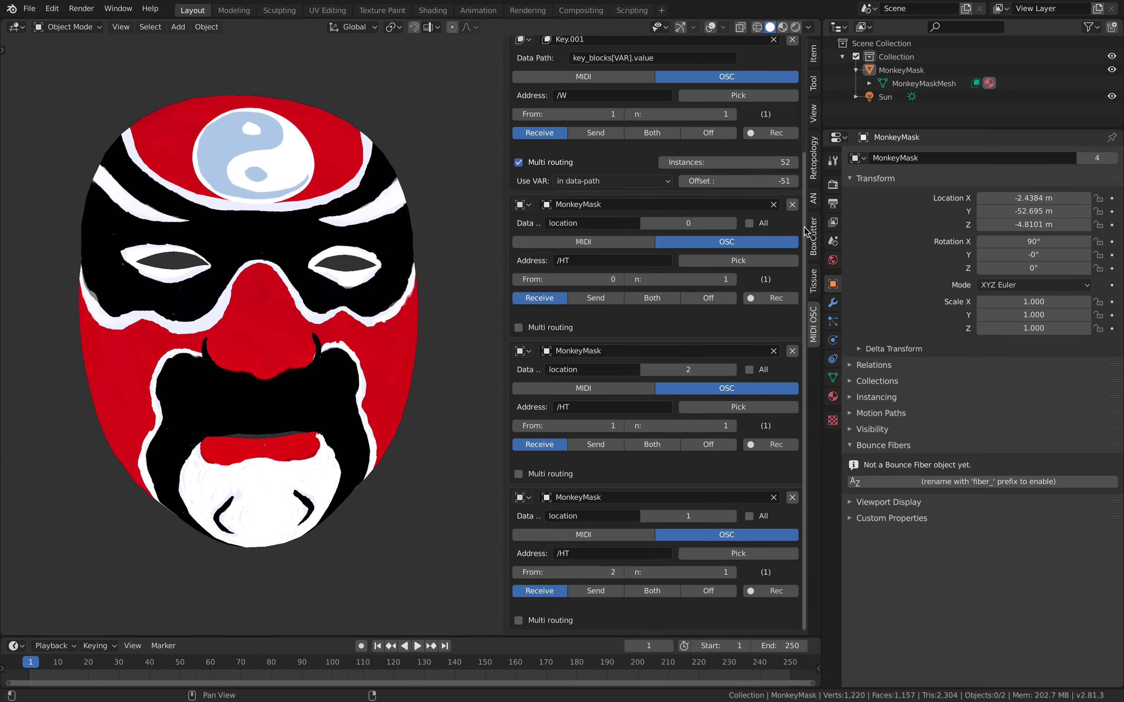
{"action": "scroll", "coordinate": [669, 160], "scroll_direction": "up", "scroll_amount": 5}
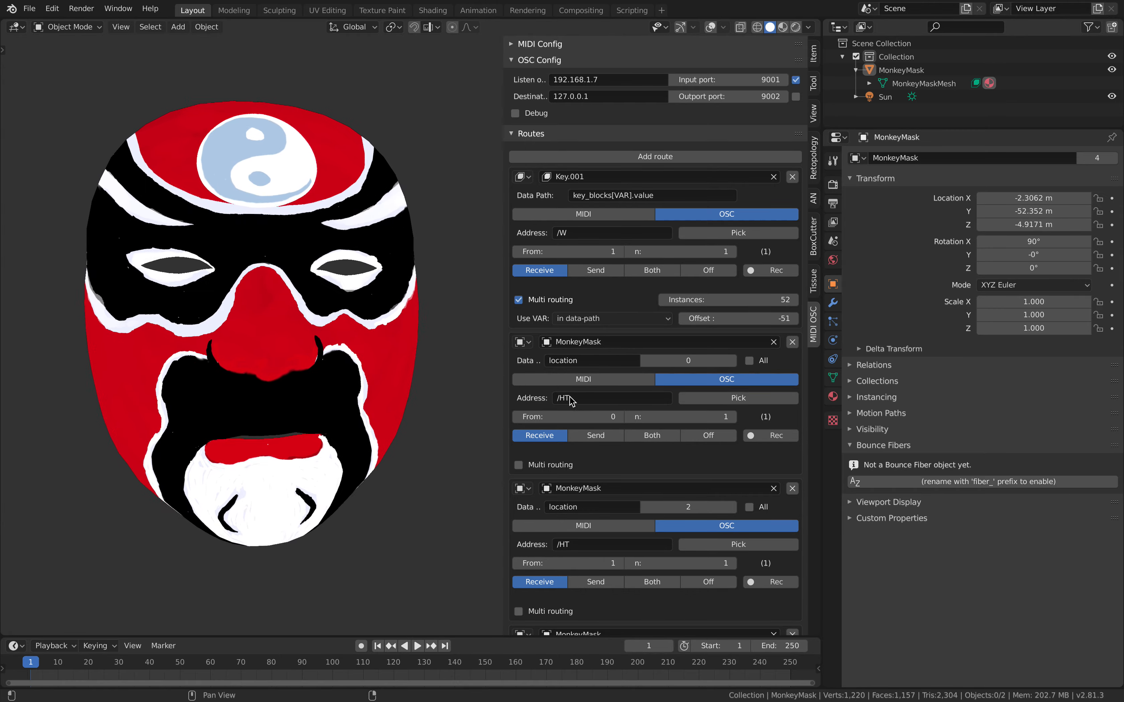
{"action": "key", "text": "ctrl+Right"}
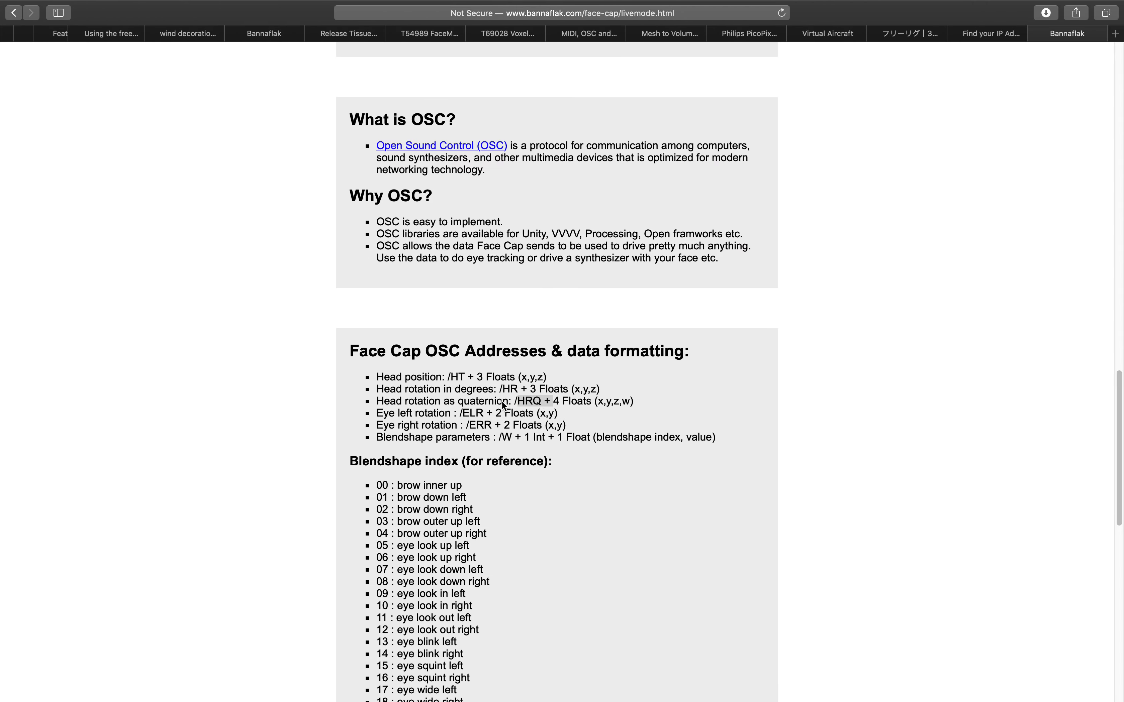
{"action": "left_click_drag", "start_coordinate": [716, 432], "coordinate": [303, 363]}
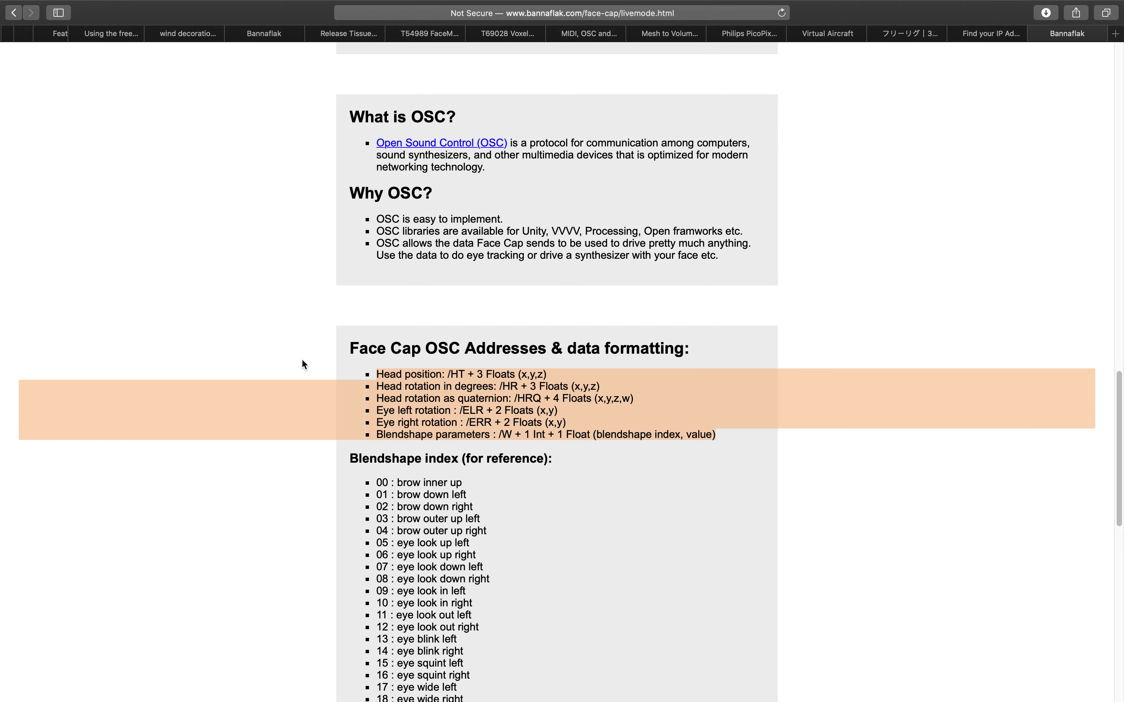
- Return to Blender, select the MonkeyMask, and set the viewport shading to MatCap lighting with Texture colour
{"action": "key", "text": "ctrl+Left"}
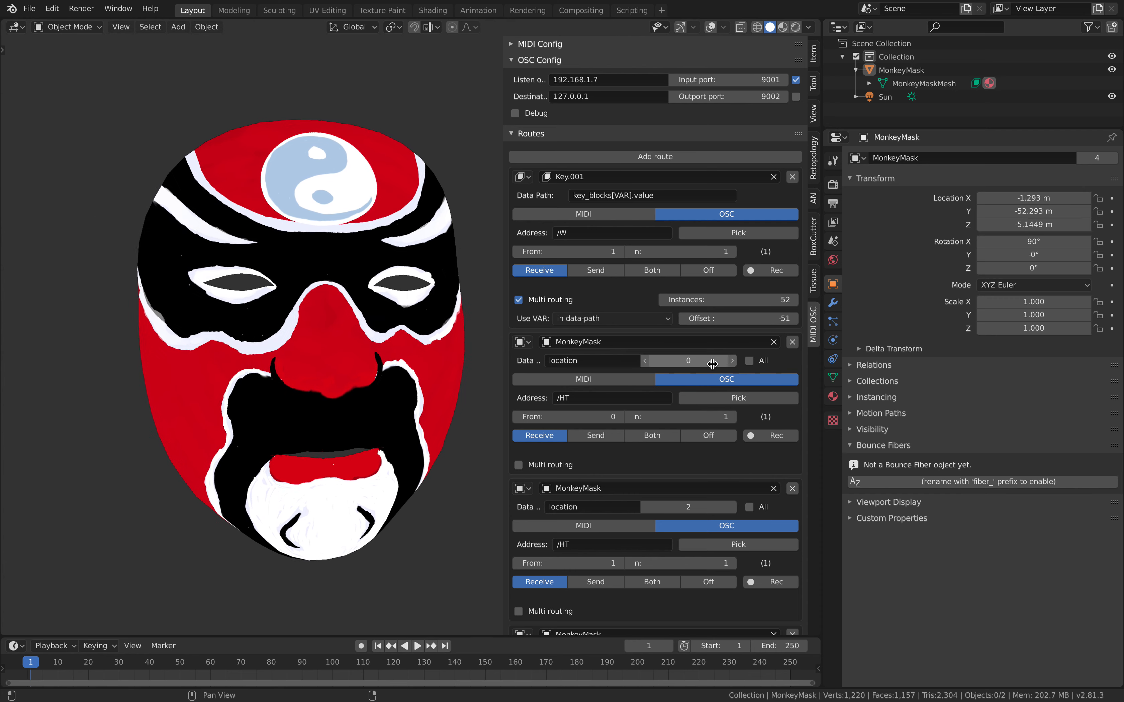
{"action": "left_click", "coordinate": [437, 331]}
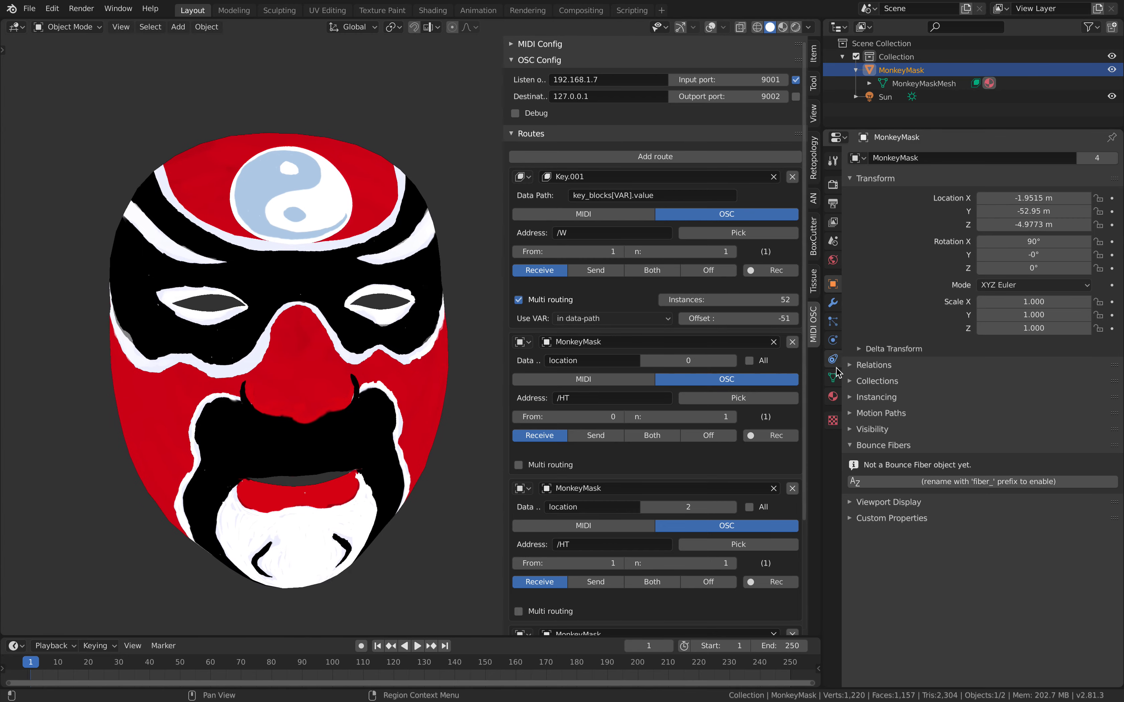
{"action": "left_click", "coordinate": [808, 27]}
{"action": "left_click", "coordinate": [786, 147]}
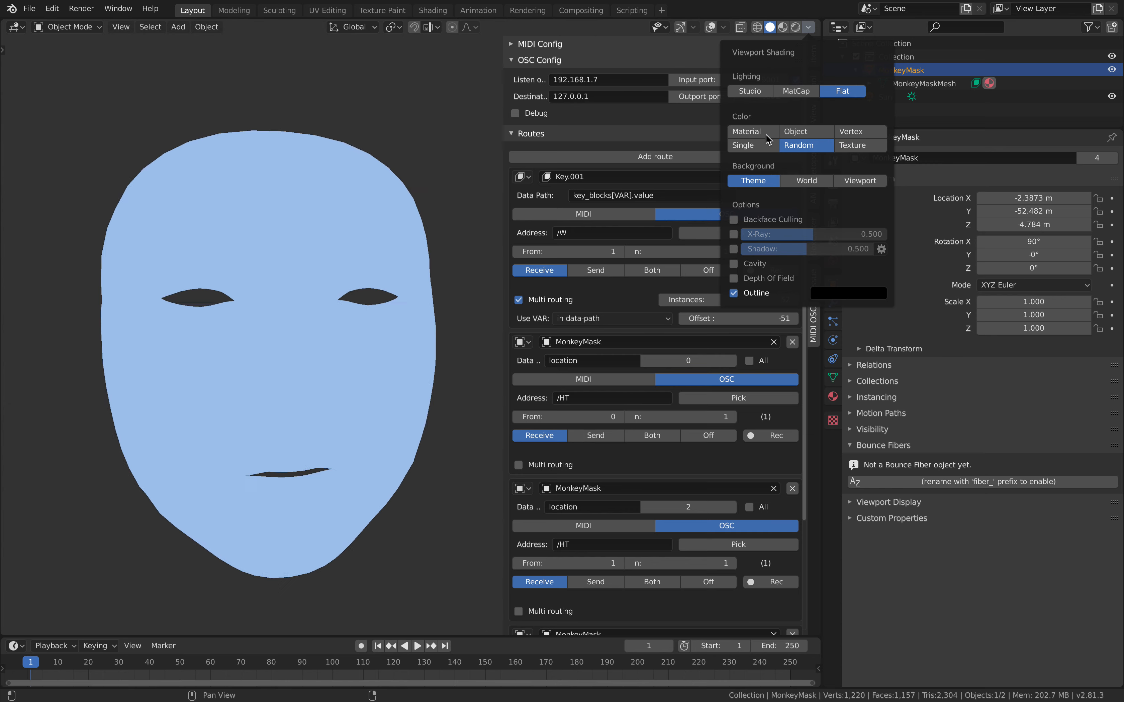
{"action": "left_click", "coordinate": [752, 145]}
{"action": "left_click", "coordinate": [798, 145]}
{"action": "left_click", "coordinate": [799, 132]}
{"action": "left_click", "coordinate": [797, 93]}
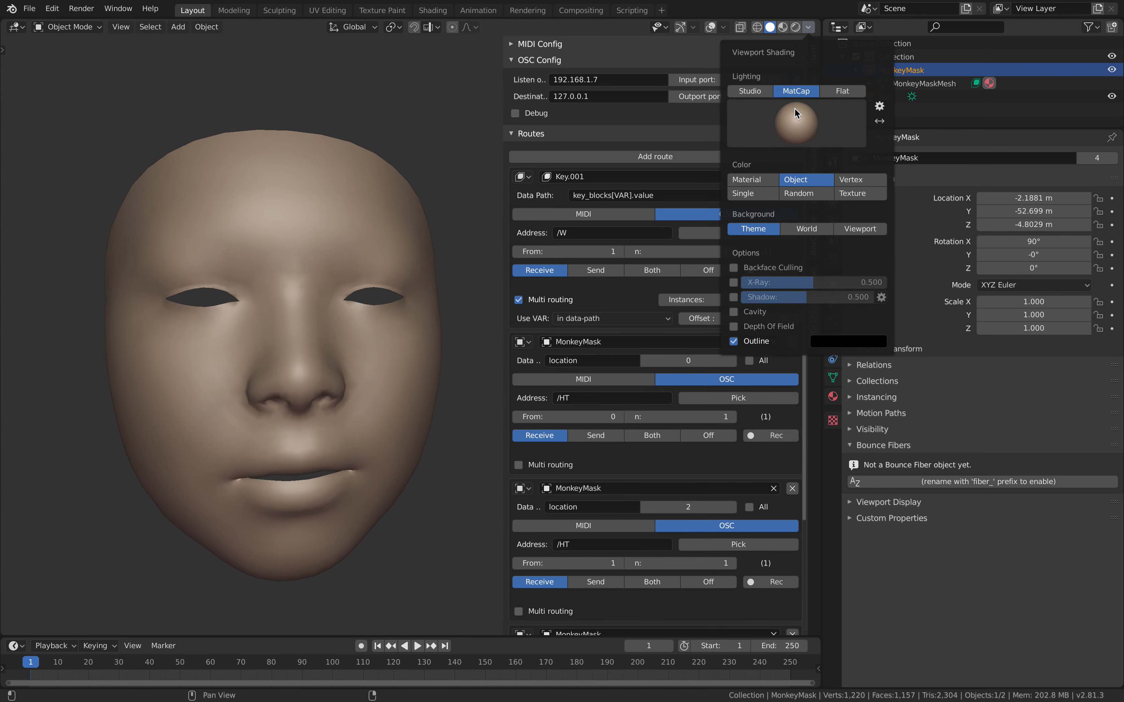
{"action": "left_click", "coordinate": [852, 193]}
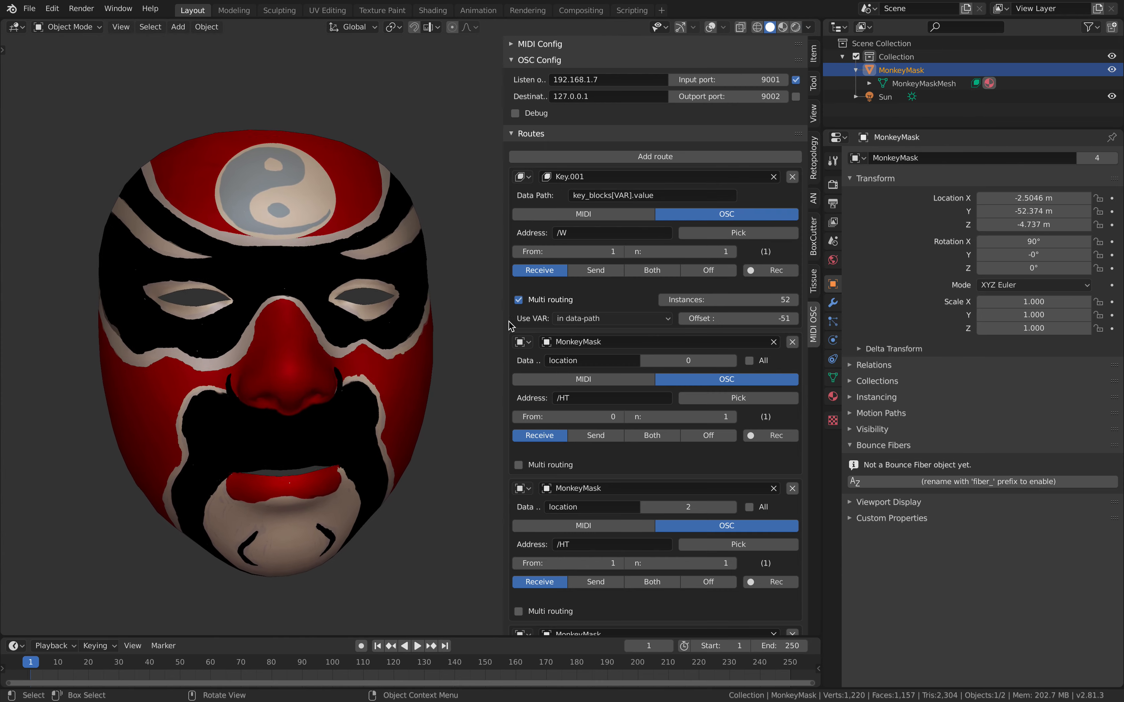
- Change the viewport matcap to the hard-edged light and dark grey sphere
{"action": "left_click", "coordinate": [807, 28]}
{"action": "left_click", "coordinate": [798, 105]}
{"action": "left_click", "coordinate": [806, 160]}
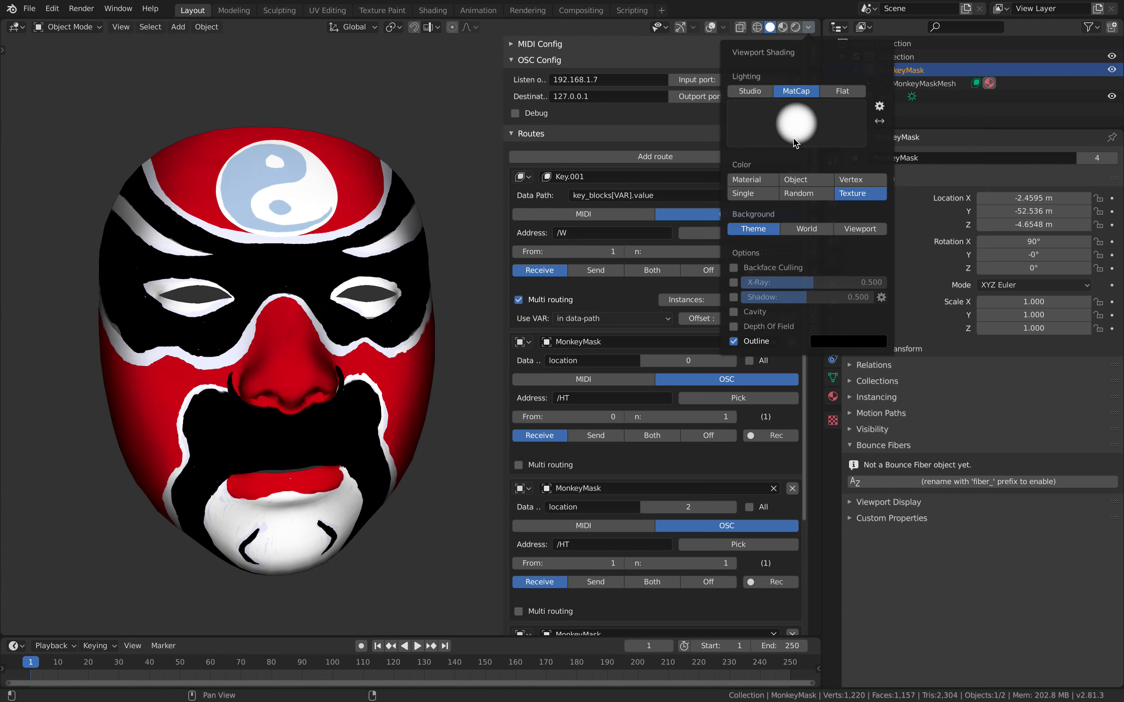
{"action": "left_click", "coordinate": [788, 132]}
{"action": "left_click", "coordinate": [795, 249]}
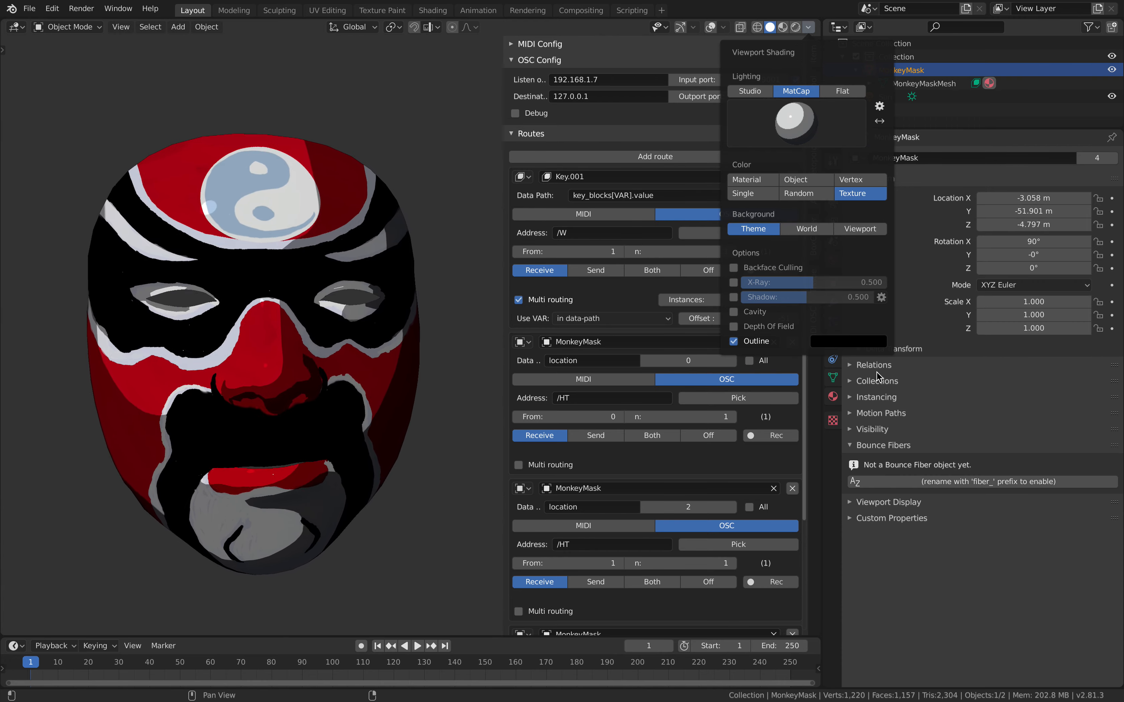
- Open the mask's lambert2 material settings and expand the Base Color image texture options
{"action": "left_click", "coordinate": [832, 396]}
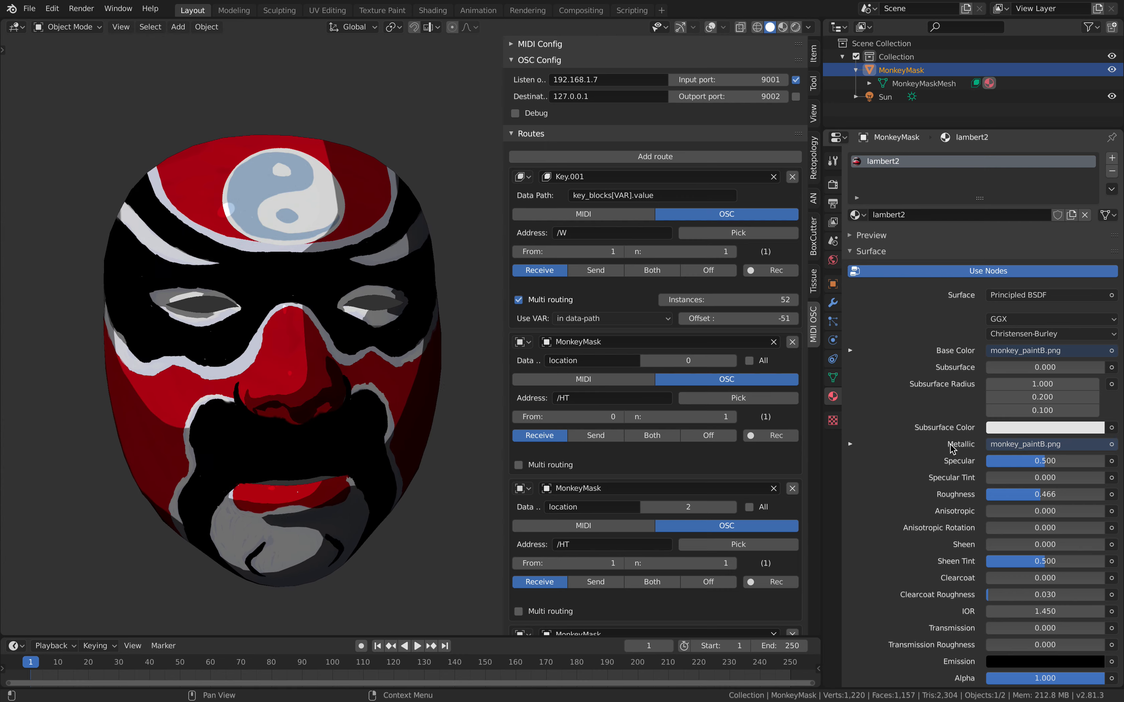
{"action": "left_click", "coordinate": [851, 444]}
{"action": "left_click", "coordinate": [851, 443]}
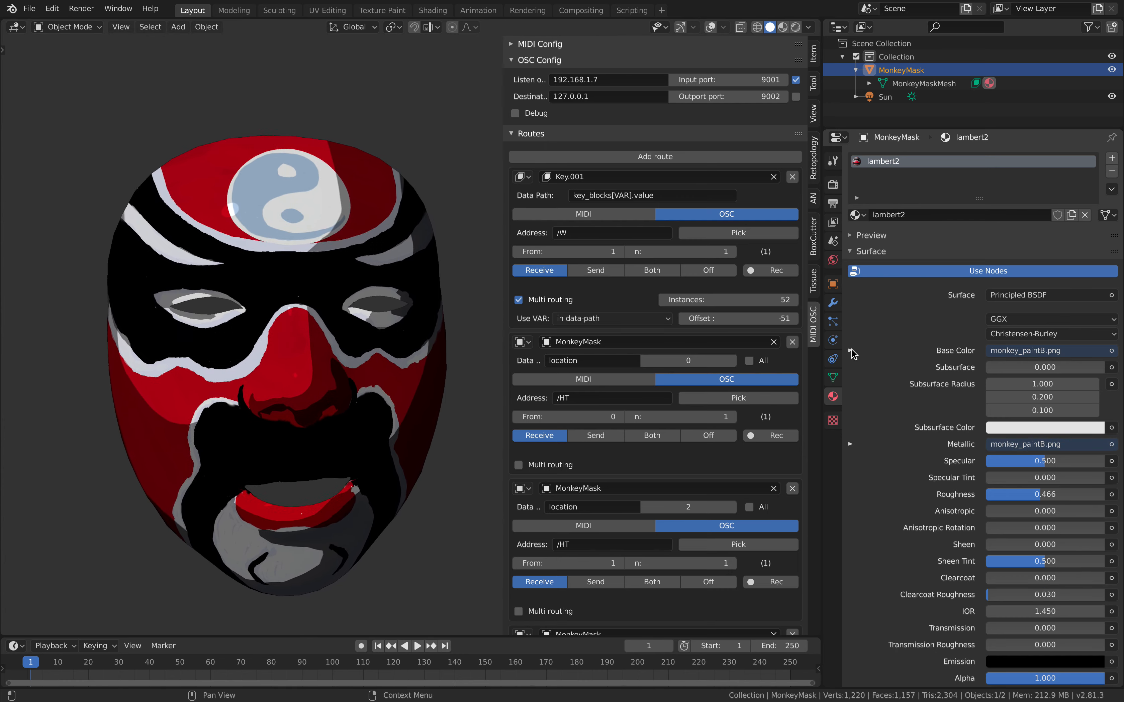
{"action": "left_click", "coordinate": [850, 351]}
{"action": "left_click", "coordinate": [993, 366]}
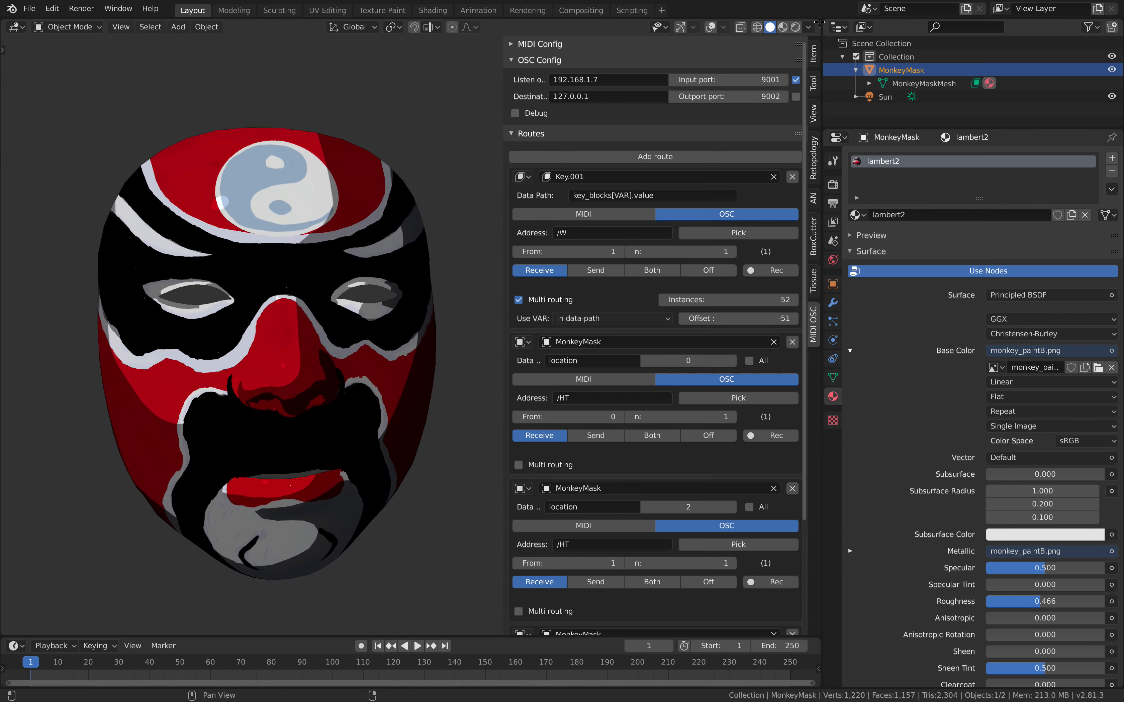
- Split the 3D viewport horizontally, turn the upper area into a Shader Editor, and save the file
{"action": "left_click_drag", "start_coordinate": [820, 22], "coordinate": [808, 311]}
{"action": "left_click", "coordinate": [16, 27]}
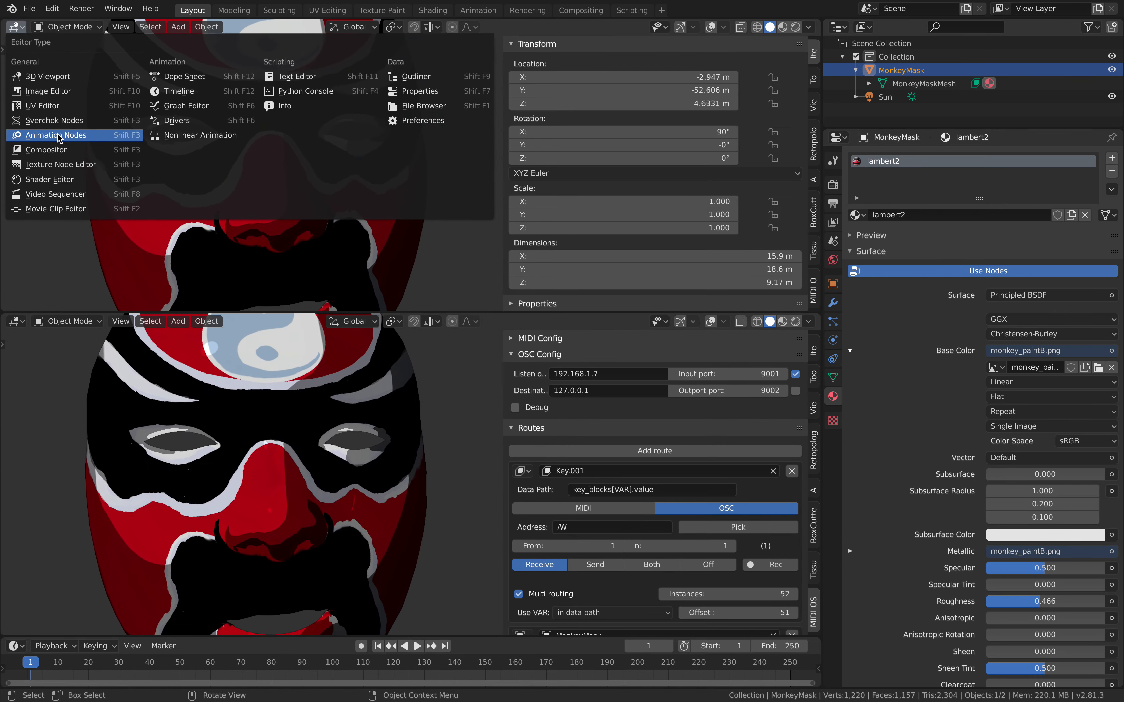
{"action": "left_click", "coordinate": [49, 179]}
{"action": "scroll", "coordinate": [241, 107], "scroll_direction": "up", "scroll_amount": 4}
{"action": "middle_click_drag", "start_coordinate": [237, 113], "coordinate": [328, 106]}
{"action": "scroll", "coordinate": [276, 100], "scroll_direction": "down", "scroll_amount": 1}
{"action": "key", "text": "super+s"}
- Search the Mac for "monkey" and add monkey_paint_J.png to the lambert2 node tree as an image texture
{"action": "key", "text": "ctrl+Left"}
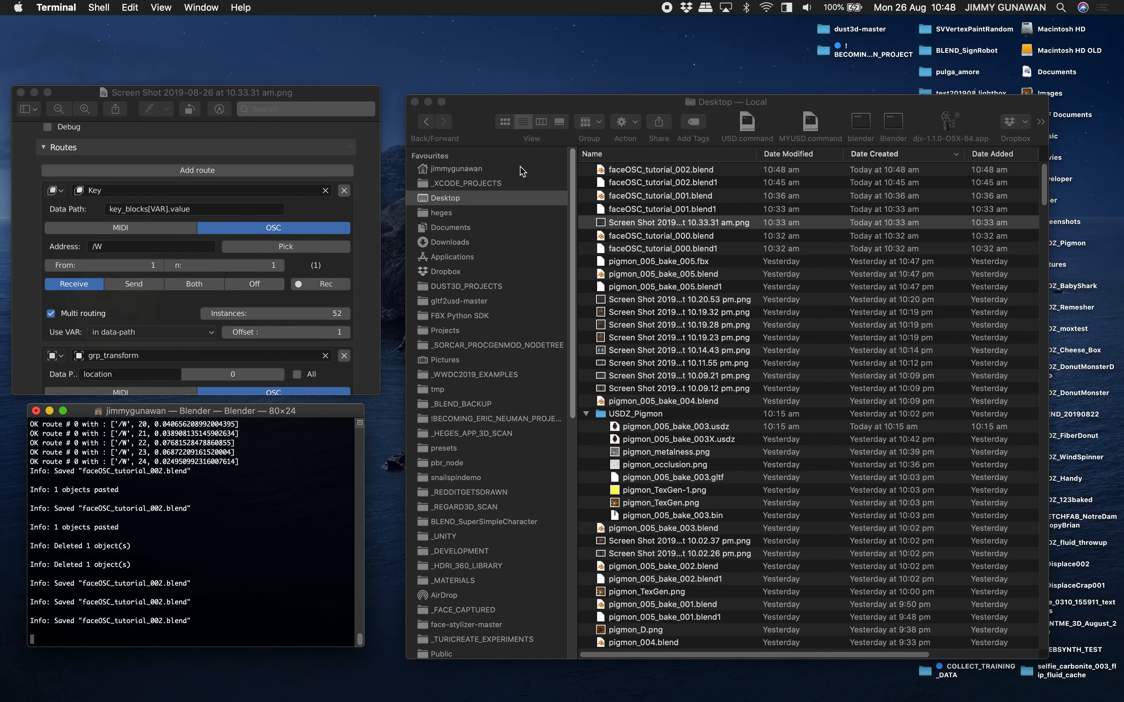
{"action": "left_click_drag", "start_coordinate": [550, 104], "coordinate": [529, 155]}
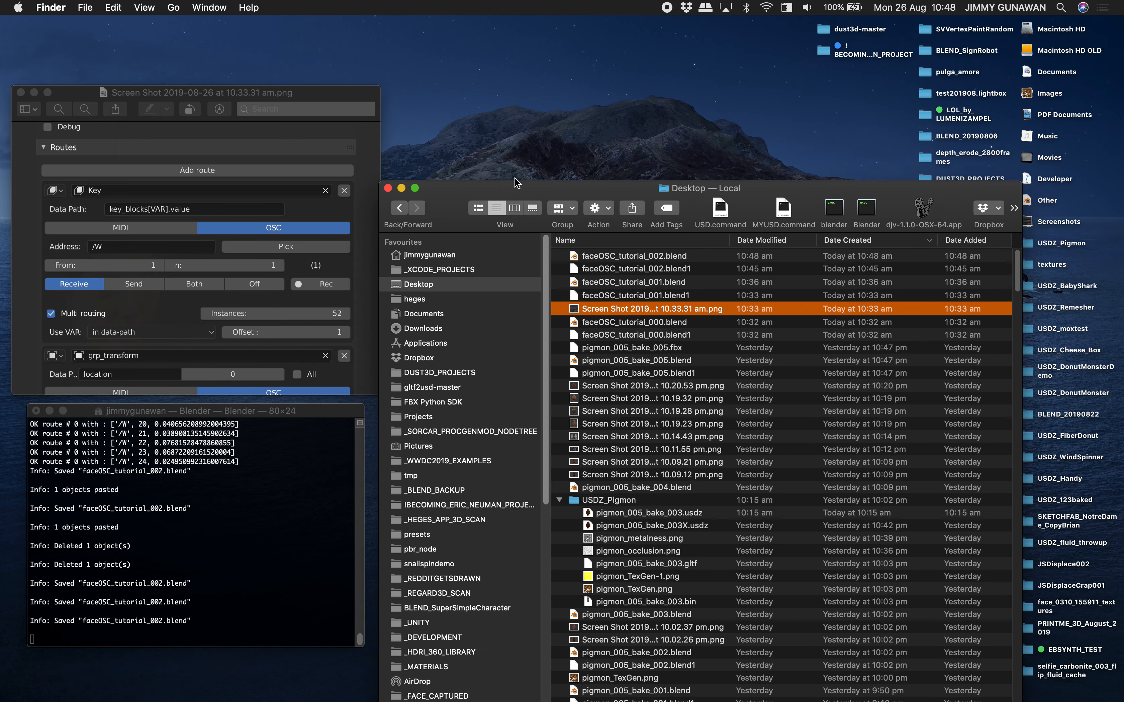
{"action": "mouse_move", "coordinate": [6, 647]}
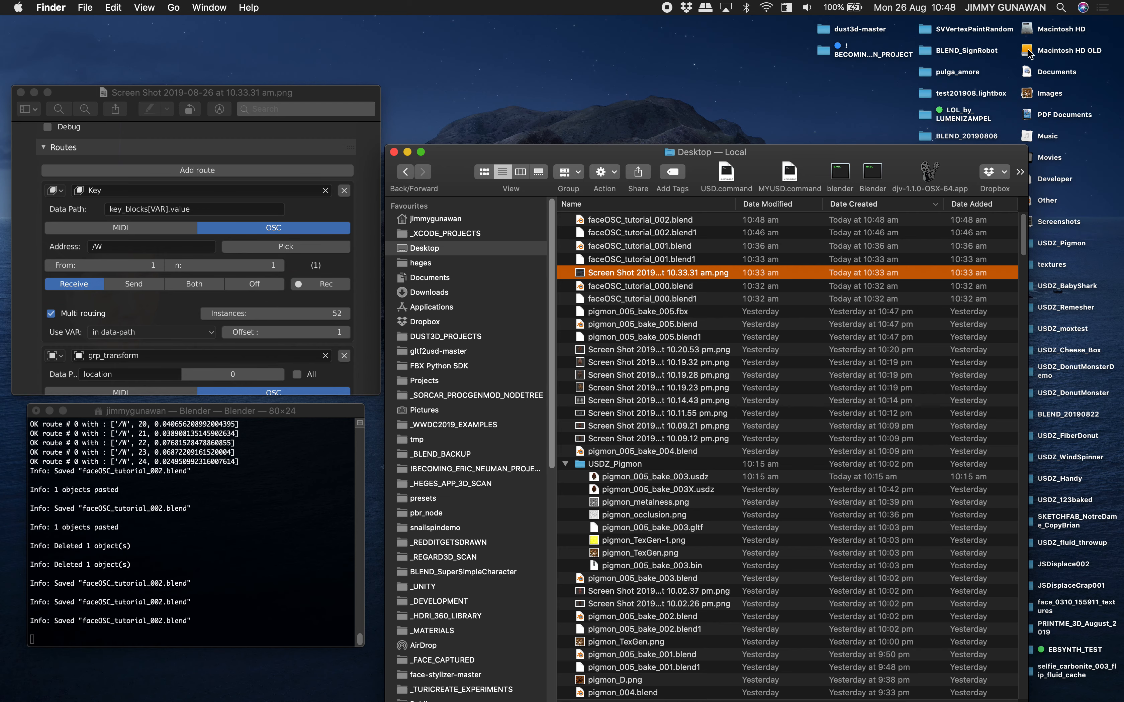
{"action": "left_click", "coordinate": [1059, 8]}
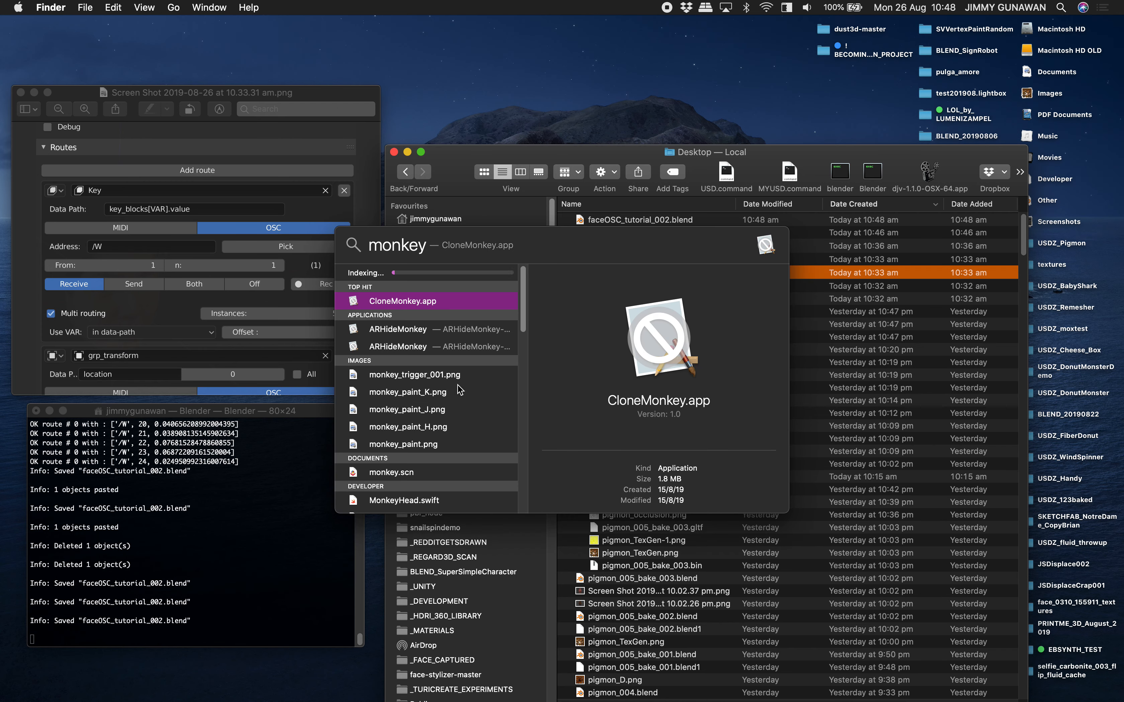
{"action": "left_click", "coordinate": [447, 411]}
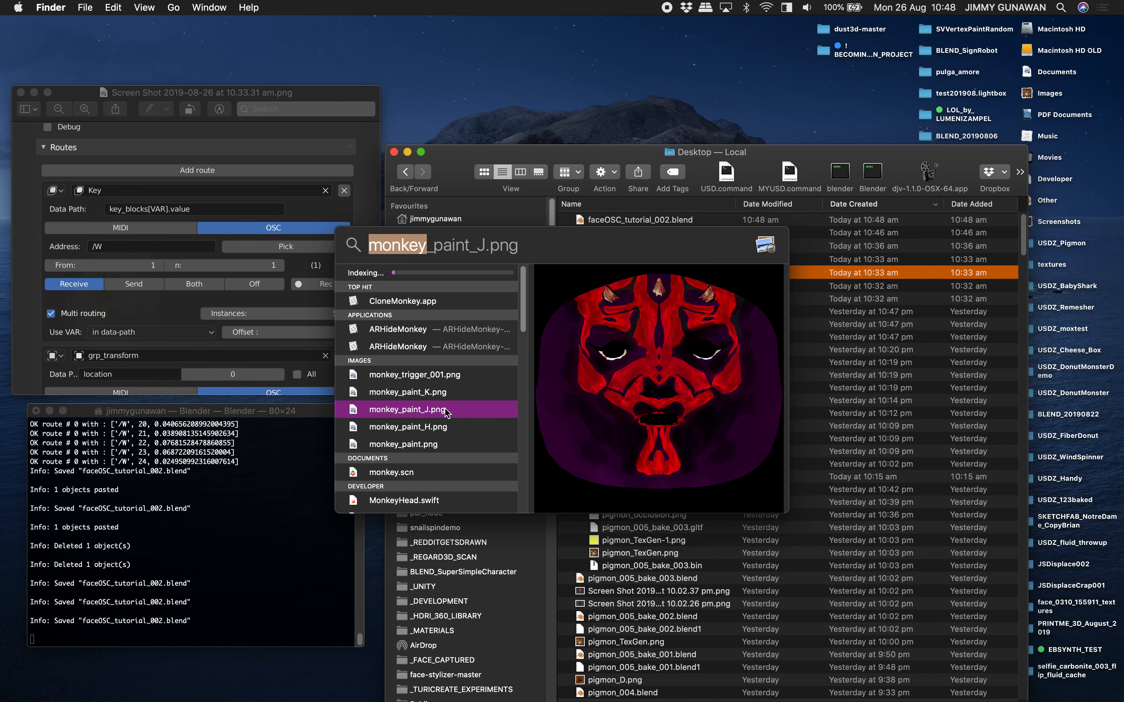
{"action": "key", "text": "ctrl+Right"}
{"action": "left_click_drag", "start_coordinate": [573, 395], "coordinate": [258, 158]}
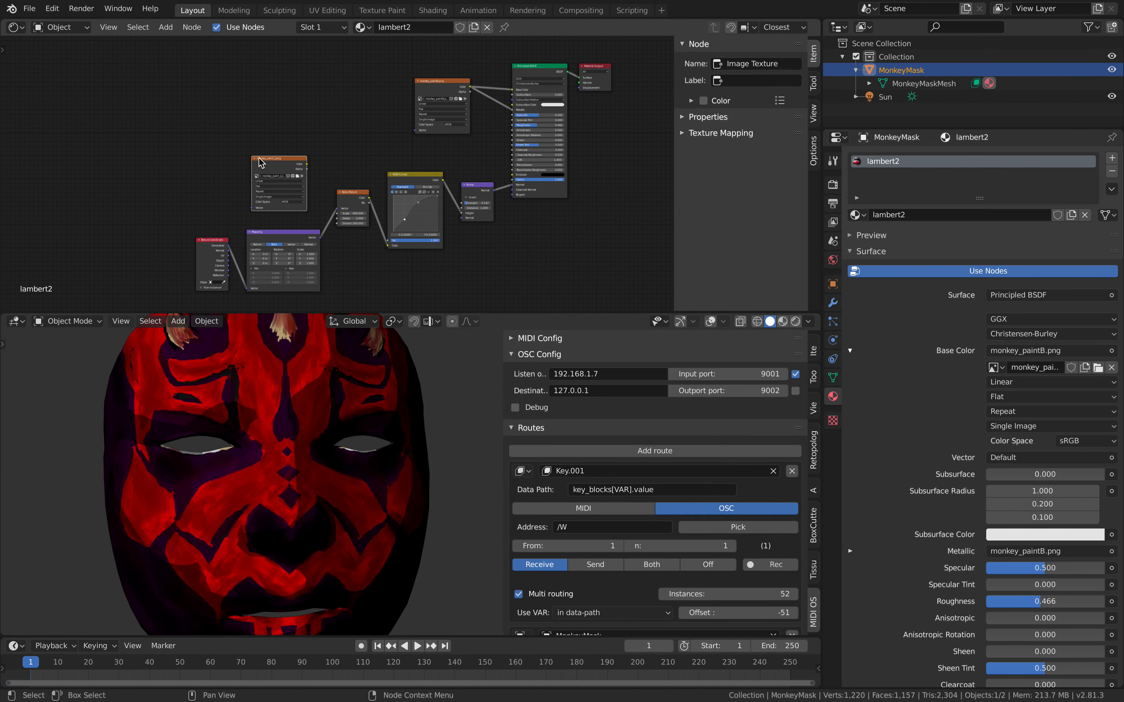
- Reposition the monkey_paint_J.png node and connect its Color output to the Principled BSDF's Base Color
{"action": "scroll", "coordinate": [297, 186], "scroll_direction": "up", "scroll_amount": 2}
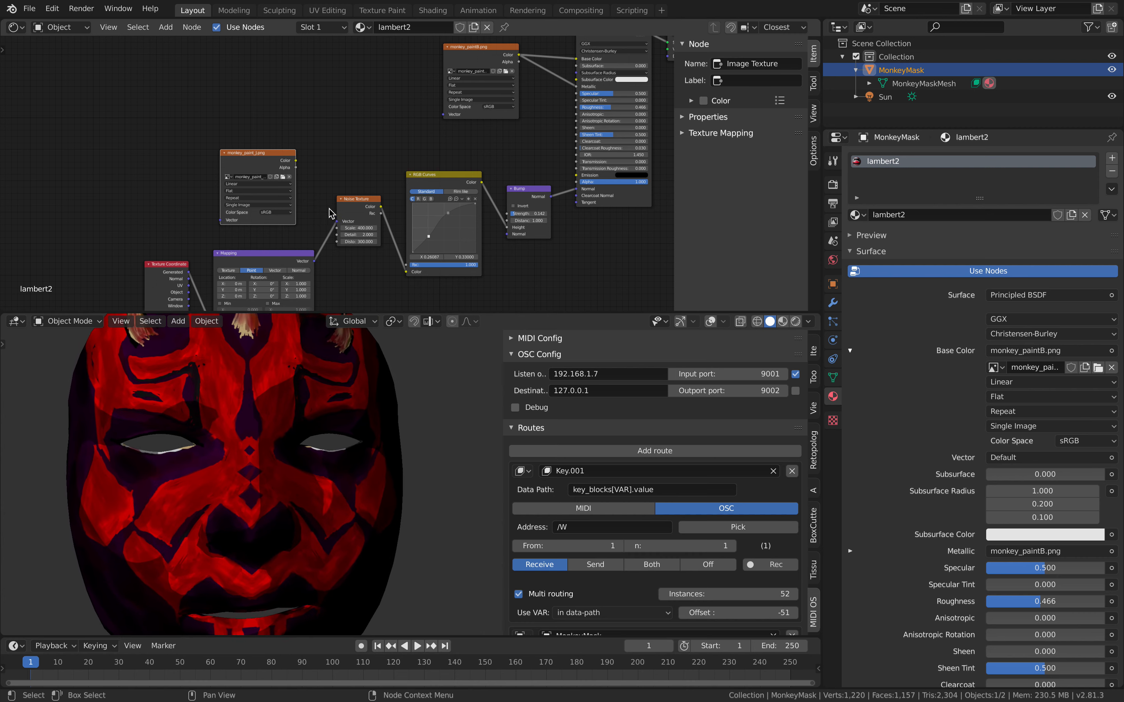
{"action": "scroll", "coordinate": [306, 179], "scroll_direction": "up", "scroll_amount": 1}
{"action": "key", "text": "g"}
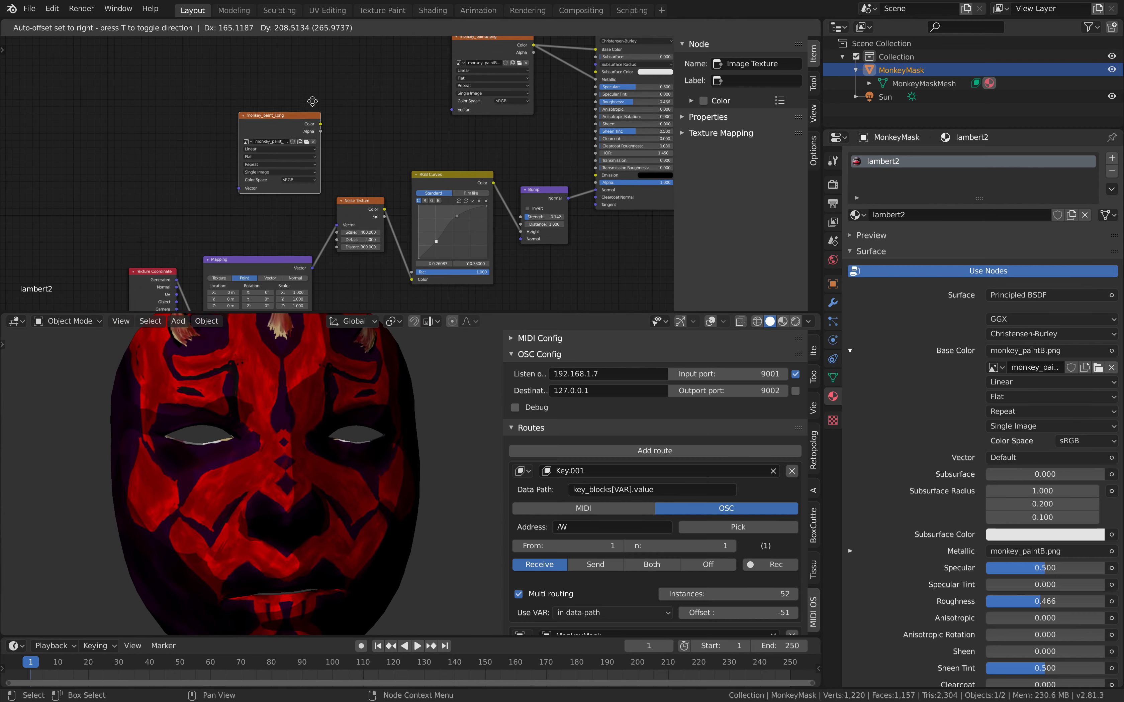
{"action": "left_click", "coordinate": [343, 75]}
{"action": "middle_click_drag", "start_coordinate": [343, 75], "coordinate": [247, 133]}
{"action": "left_click_drag", "start_coordinate": [254, 157], "coordinate": [493, 108]}
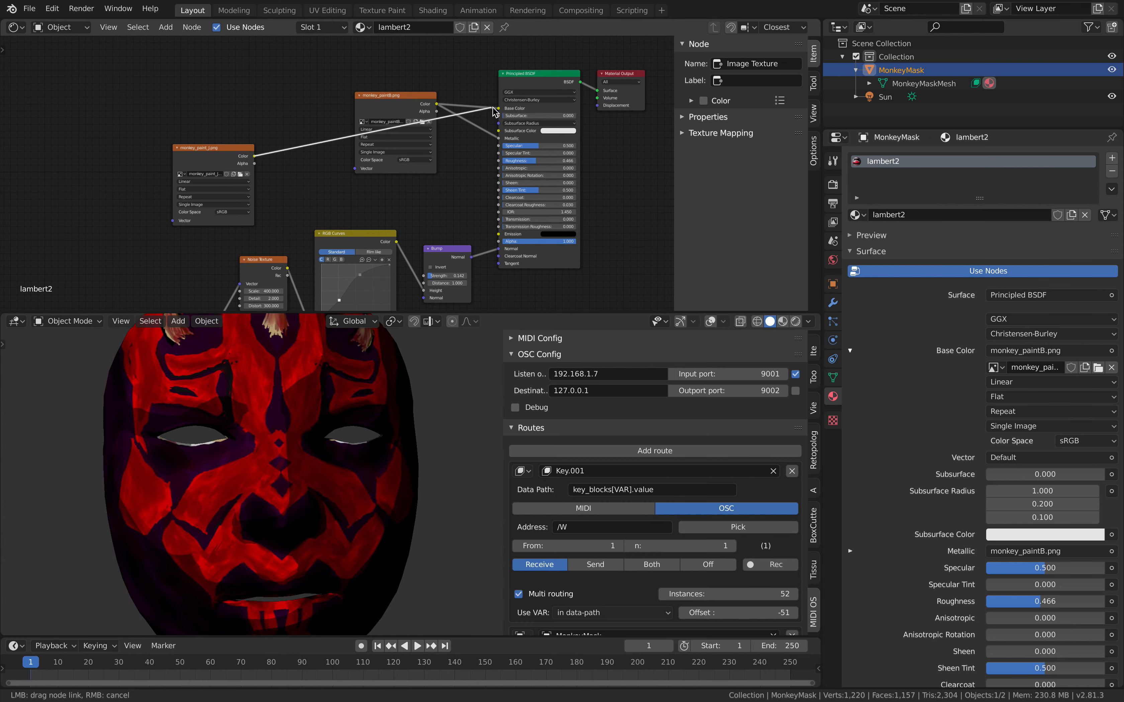
{"action": "scroll", "coordinate": [455, 116], "scroll_direction": "up", "scroll_amount": 1}
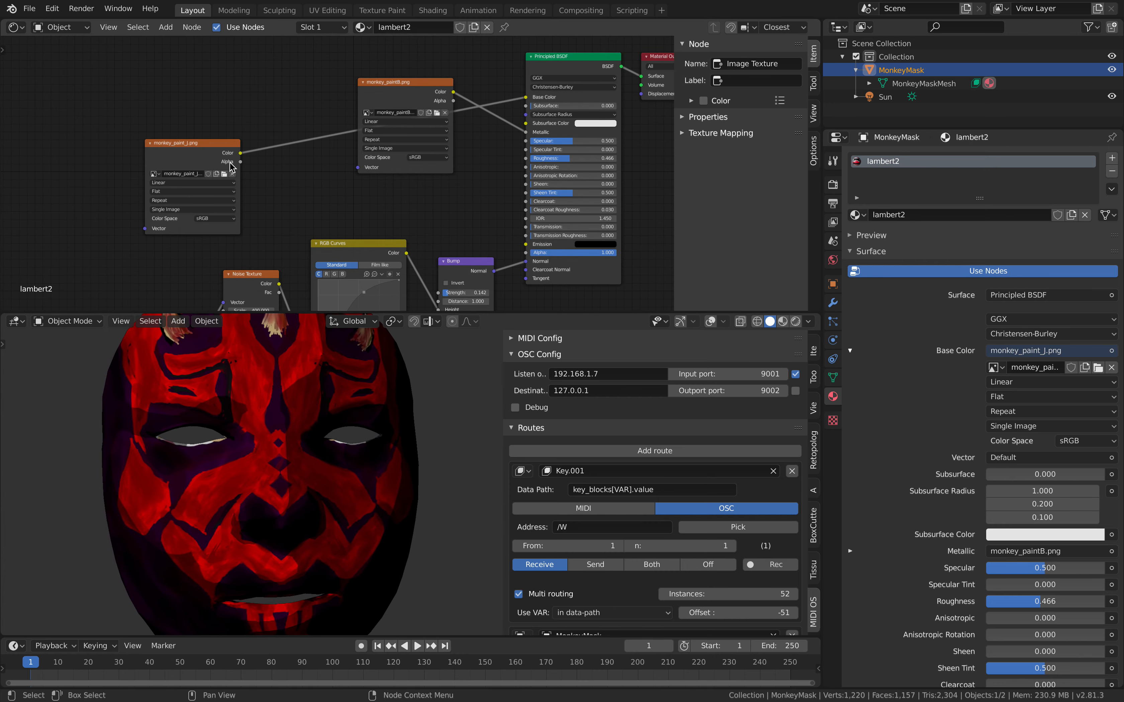
{"action": "scroll", "coordinate": [349, 492], "scroll_direction": "down", "scroll_amount": 3}
{"action": "mouse_move", "coordinate": [350, 493]}
{"action": "middle_mouse_down"}
{"action": "mouse_move", "coordinate": [364, 491]}
{"action": "mouse_move", "coordinate": [338, 491]}
{"action": "middle_mouse_up"}
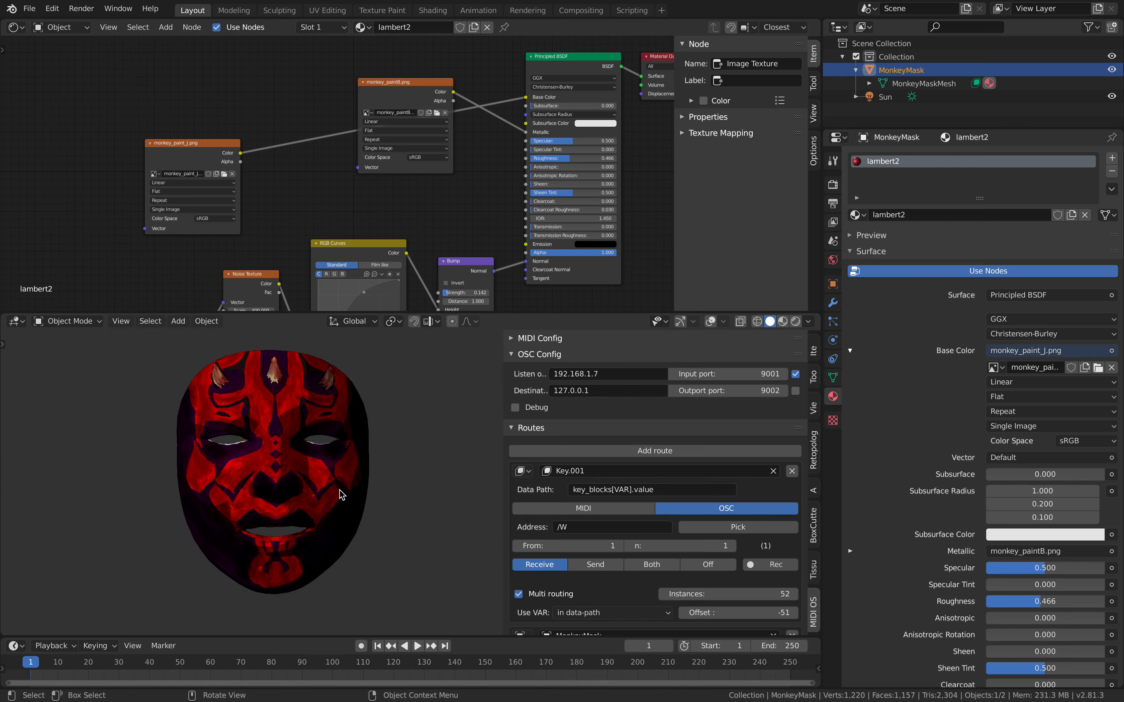
- Switch to the desktop and list all the results of the "monkey" search in a Finder window
{"action": "key", "text": "ctrl+Left"}
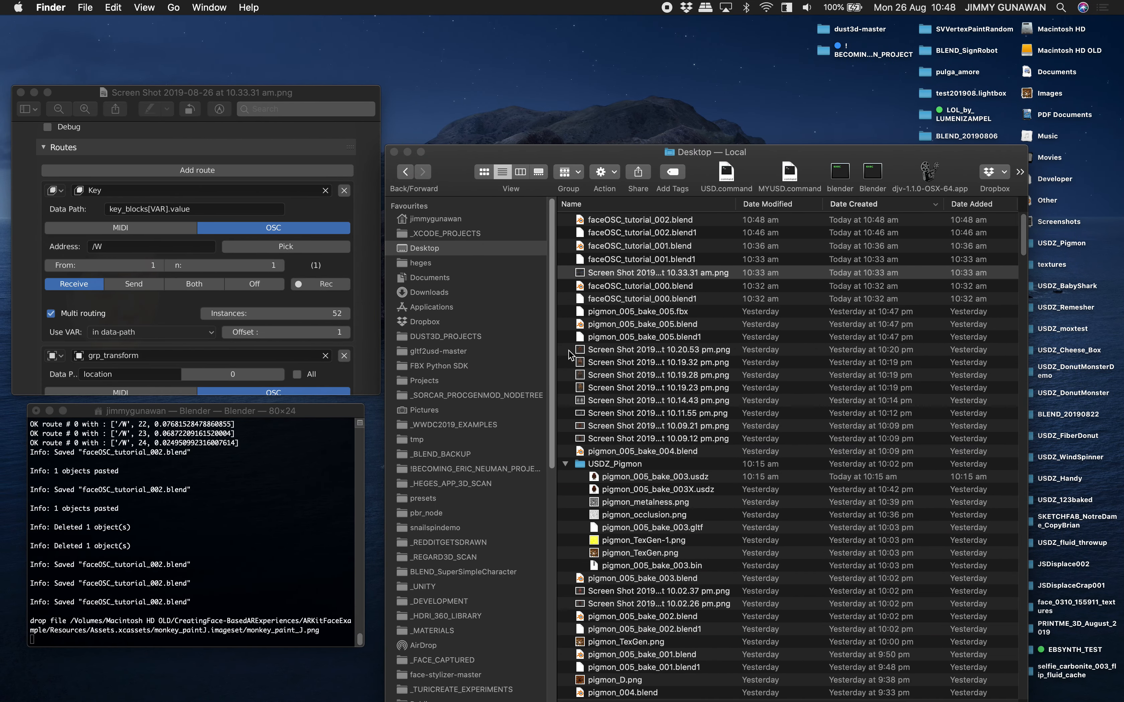
{"action": "left_click", "coordinate": [1061, 7]}
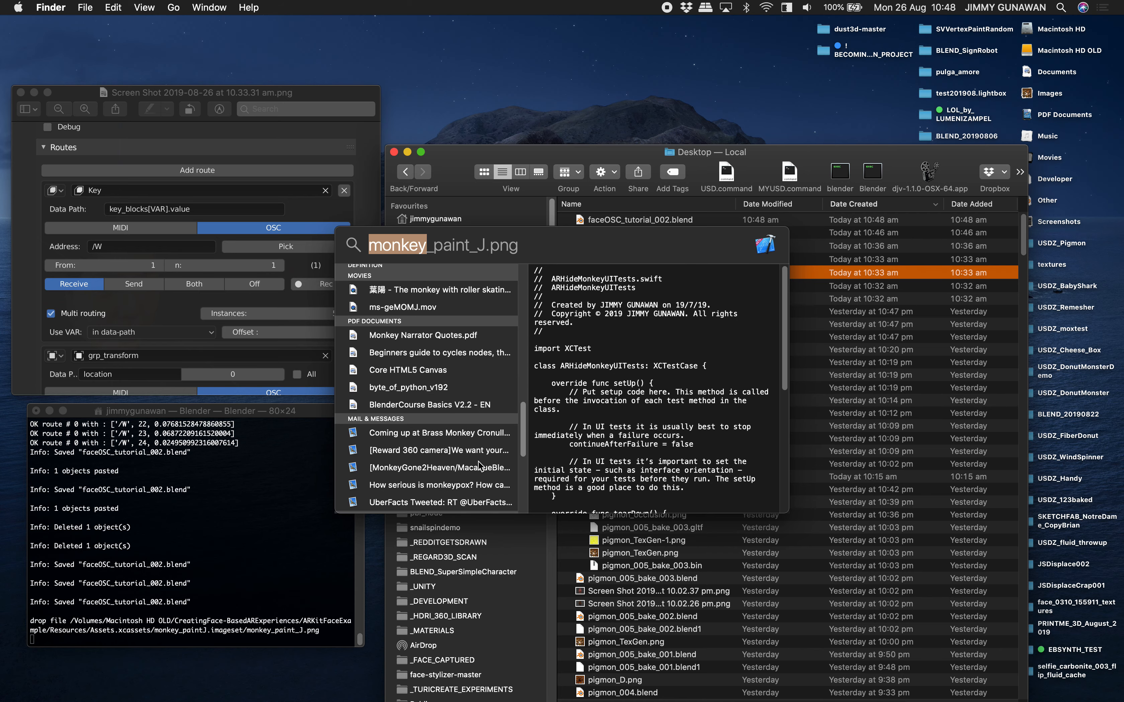
{"action": "key", "text": "Escape"}
{"action": "key", "text": "Escape"}
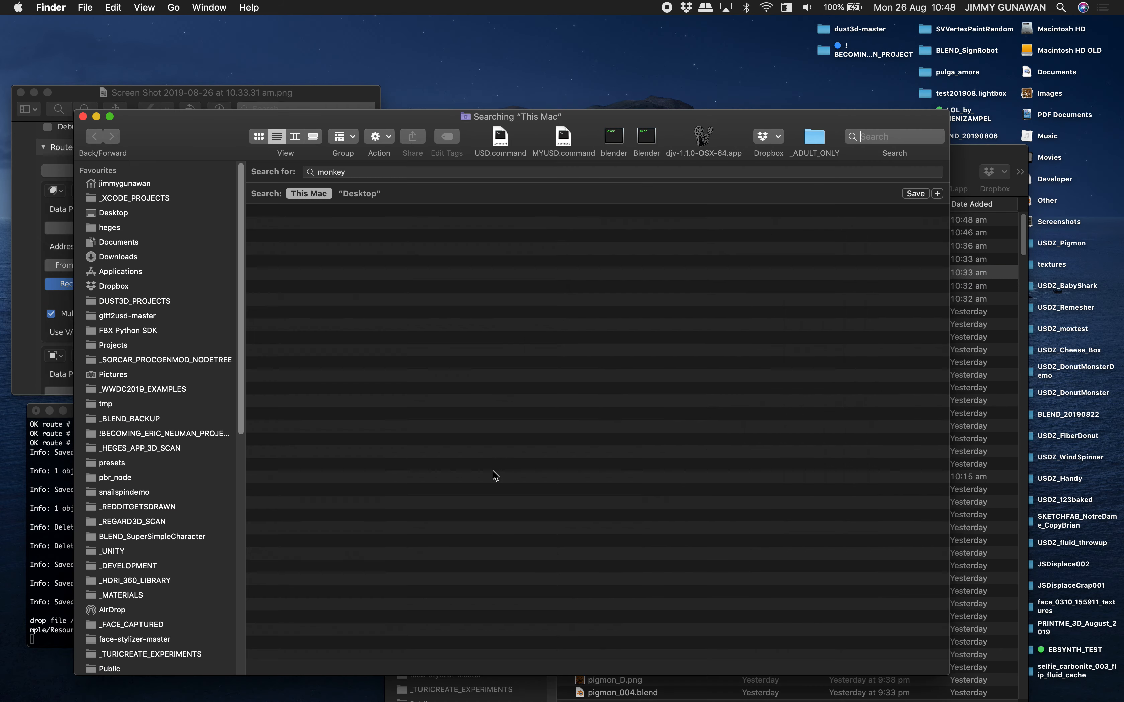
- Add monkey_paint_E.png from the search results to the lambert2 node tree and move the monkey_paint_J.png node
{"action": "left_click", "coordinate": [360, 423]}
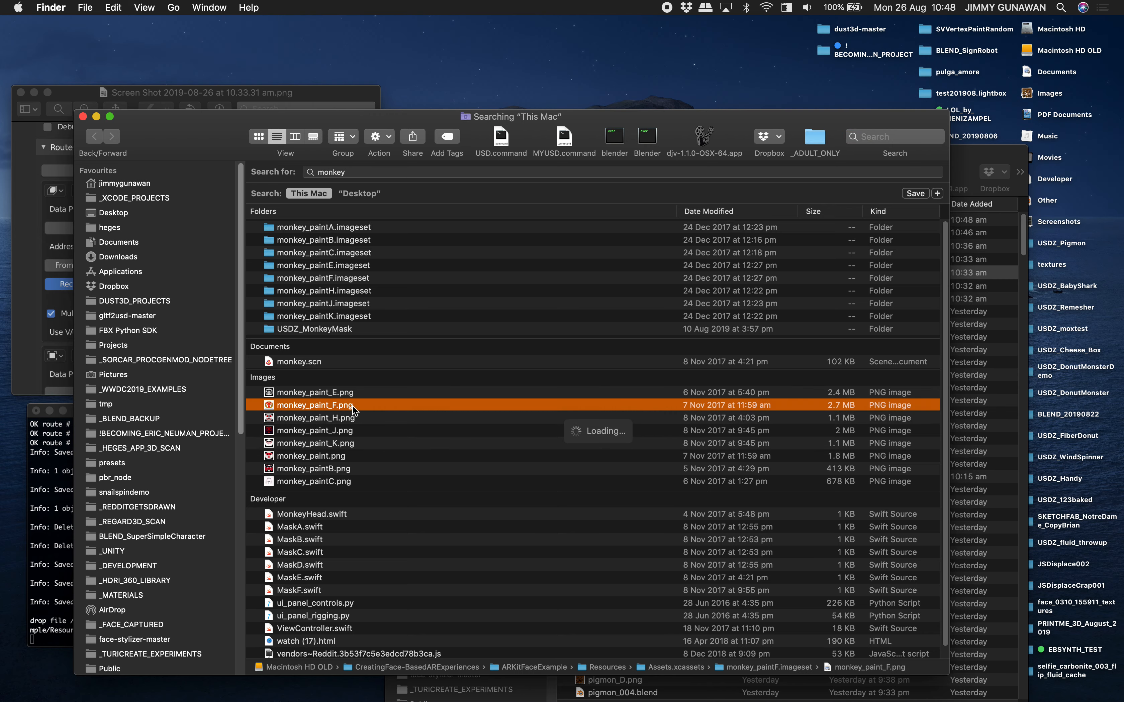
{"action": "left_click", "coordinate": [349, 393]}
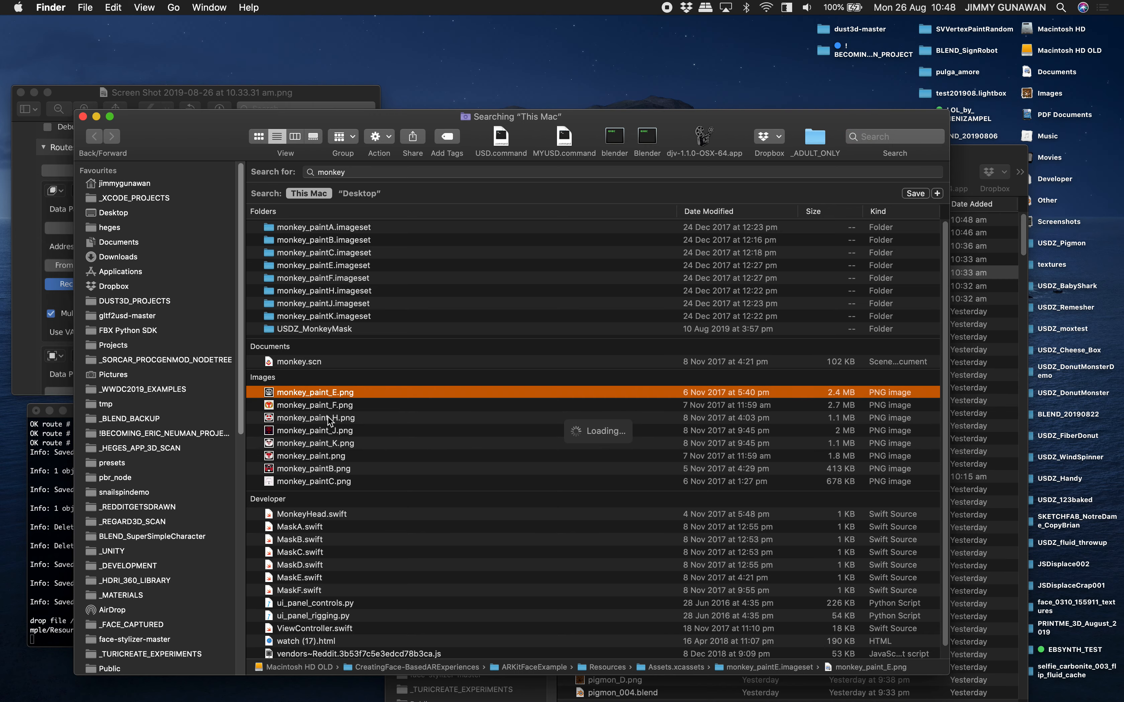
{"action": "key", "text": "ctrl+Right"}
{"action": "left_click_drag", "start_coordinate": [325, 391], "coordinate": [316, 188]}
{"action": "left_click_drag", "start_coordinate": [199, 150], "coordinate": [244, 108]}
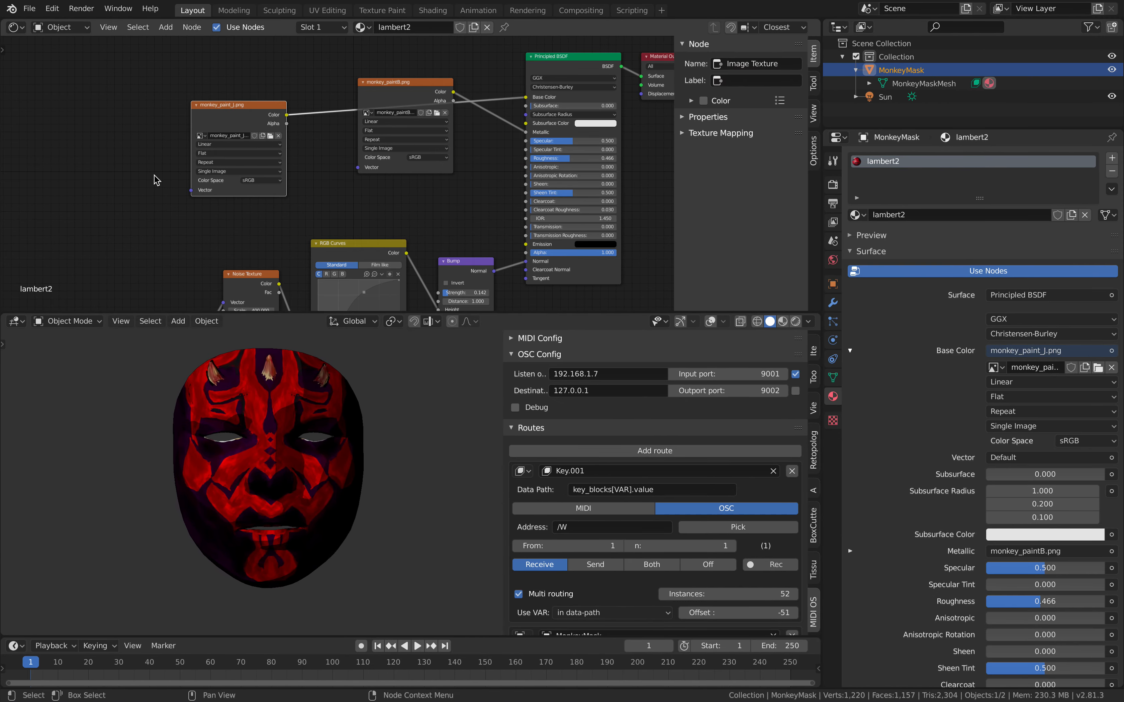
{"action": "middle_click_drag", "start_coordinate": [173, 178], "coordinate": [268, 173]}
- Find monkey_paint_K among the Finder search results and open its enclosing textures folder in Dropbox
{"action": "key", "text": "ctrl+Left"}
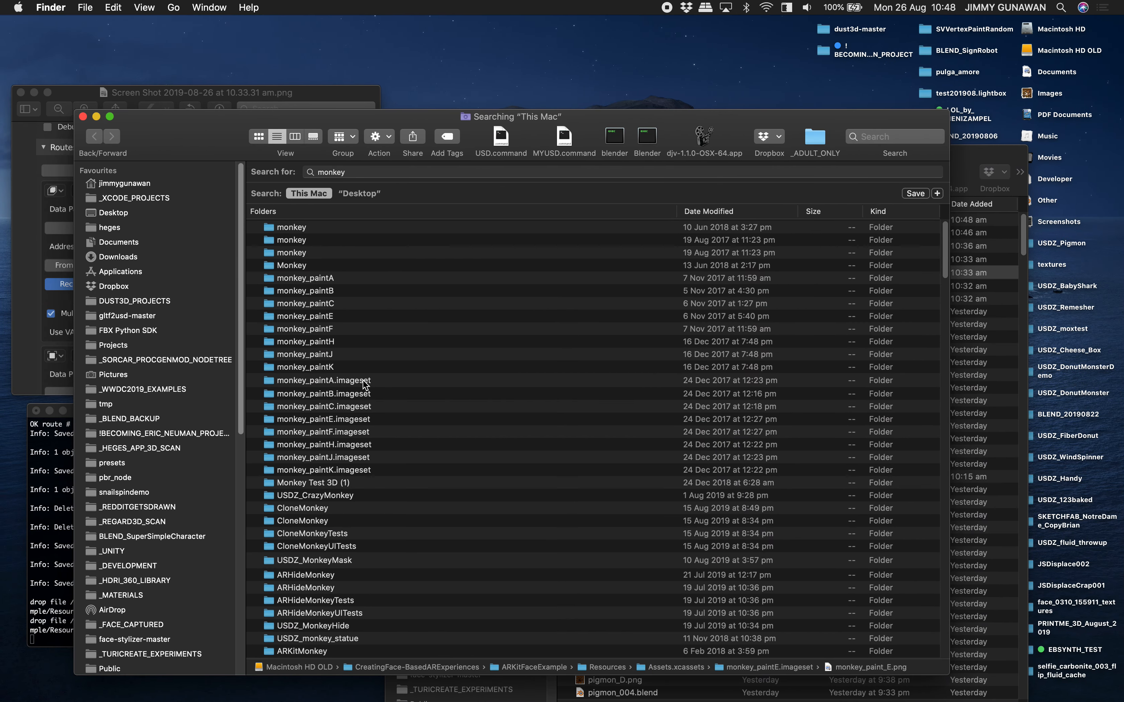
{"action": "scroll", "coordinate": [376, 372], "scroll_direction": "down", "scroll_amount": 20}
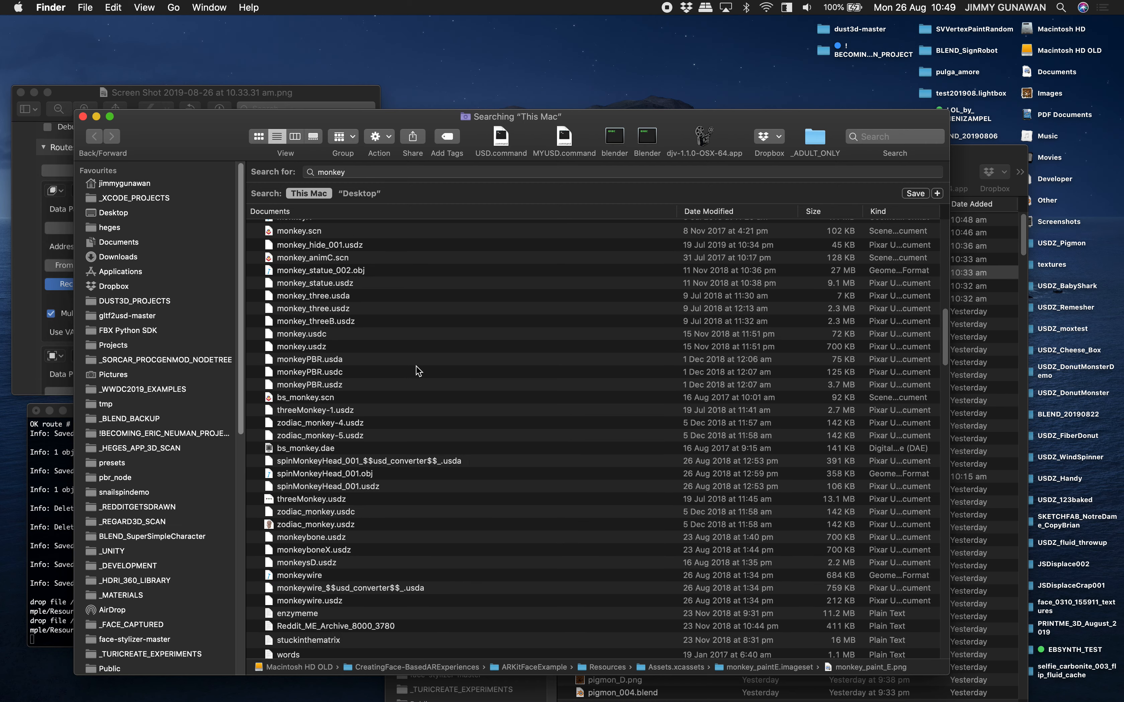
{"action": "scroll", "coordinate": [420, 362], "scroll_direction": "down", "scroll_amount": 10}
{"action": "left_click", "coordinate": [346, 309]}
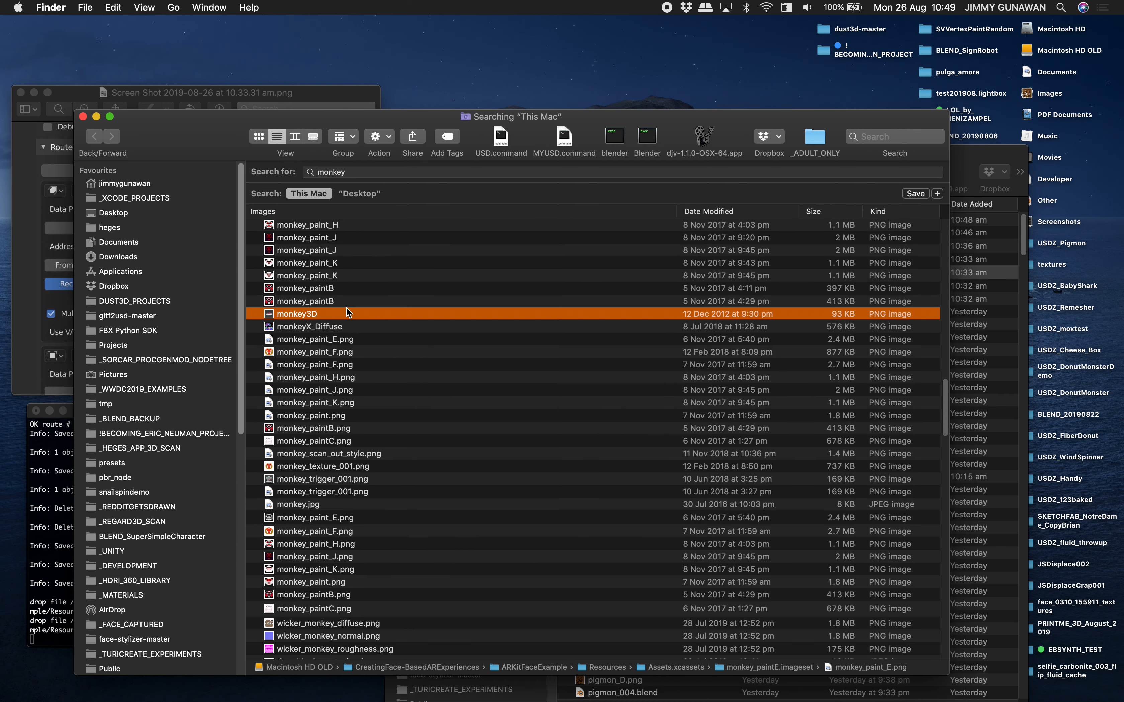
{"action": "left_click", "coordinate": [323, 265]}
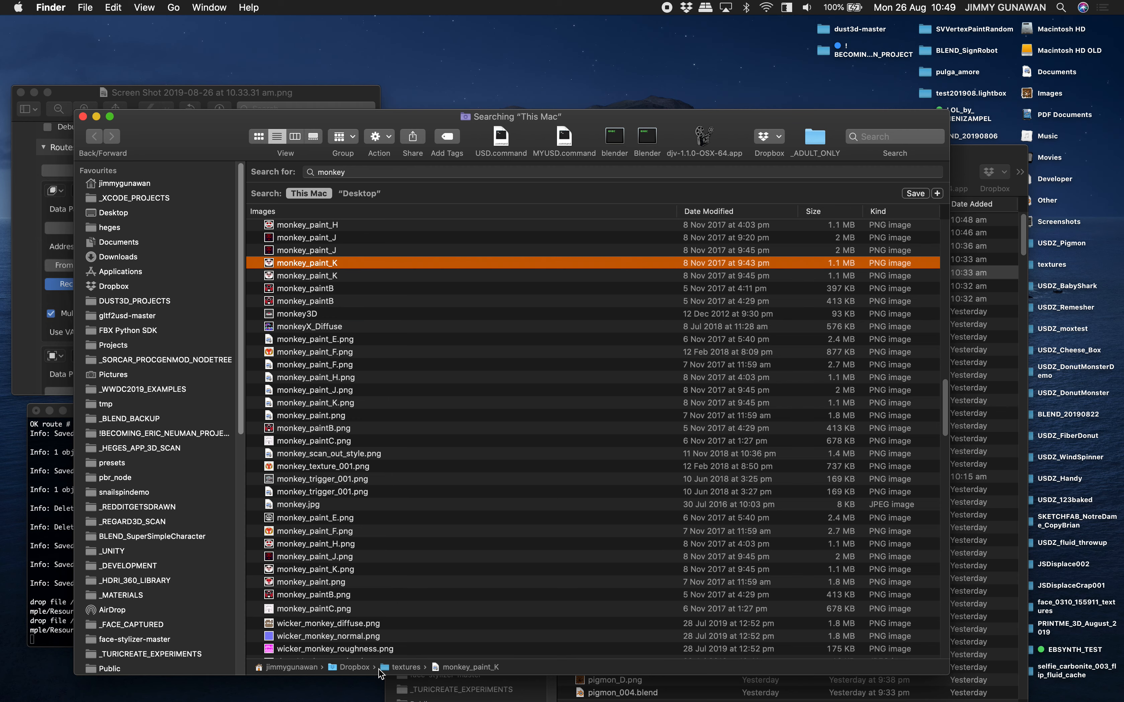
{"action": "double_click", "coordinate": [385, 669]}
- Add monkey_paint.png from the textures folder to the lambert2 node tree in Blender
{"action": "left_click", "coordinate": [351, 259]}
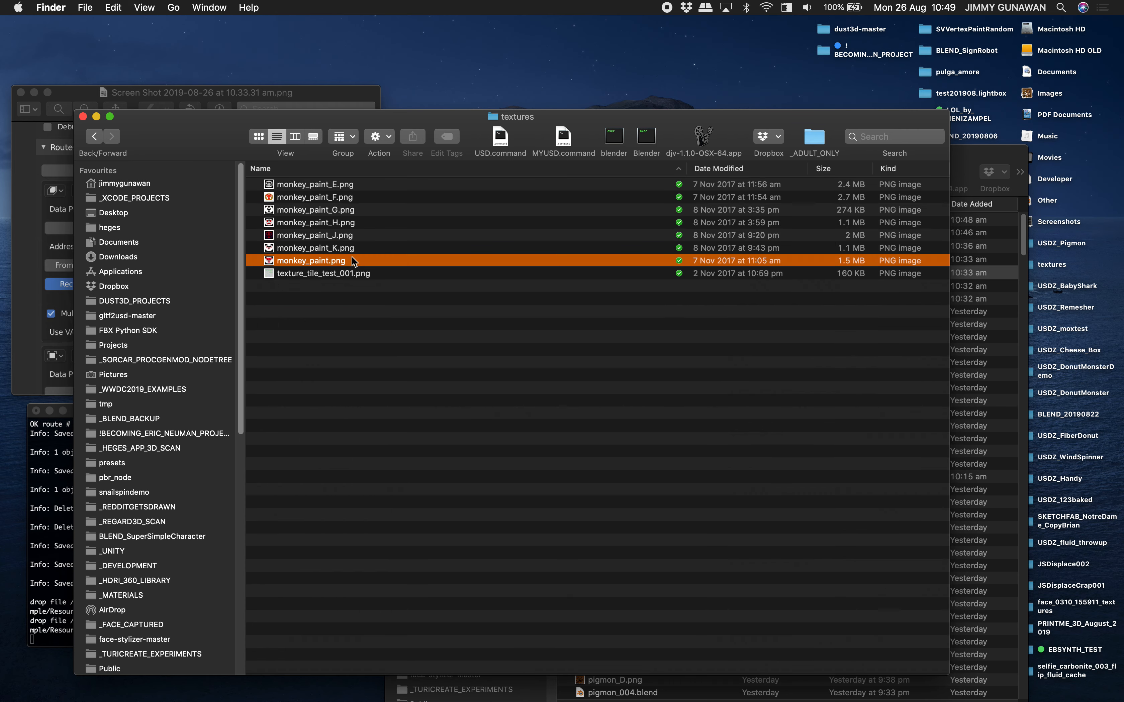
{"action": "left_click", "coordinate": [353, 250]}
{"action": "left_click", "coordinate": [352, 260]}
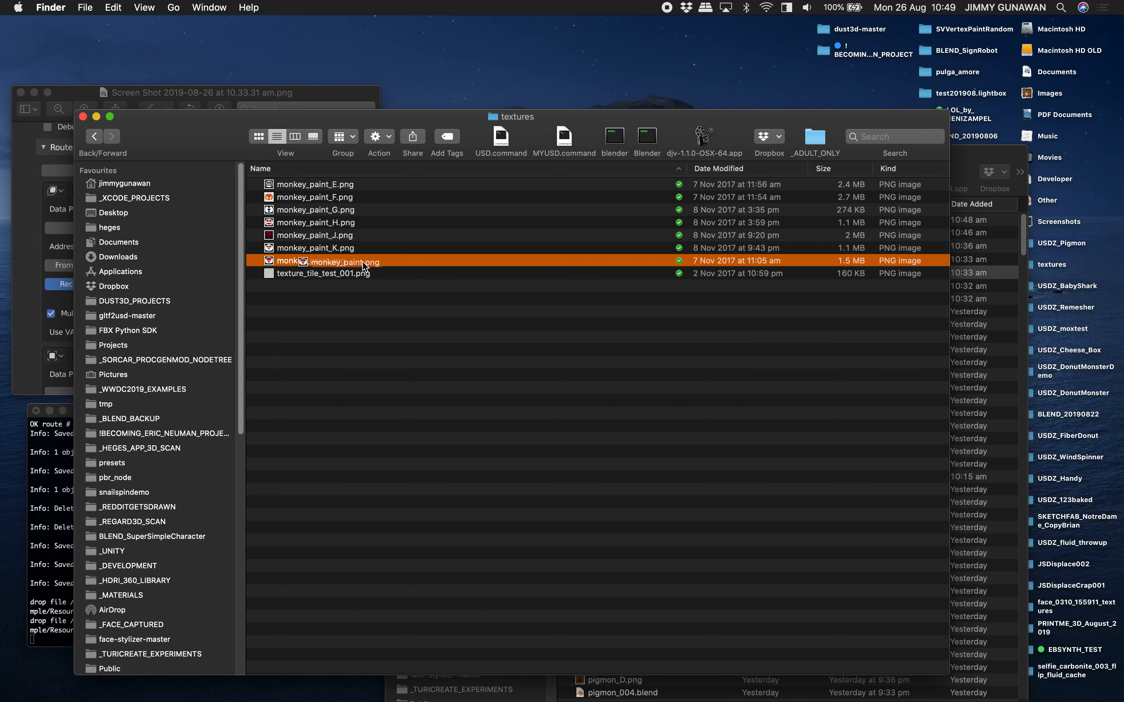
{"action": "left_click_drag", "start_coordinate": [344, 262], "coordinate": [445, 284]}
{"action": "key", "text": "ctrl+Right"}
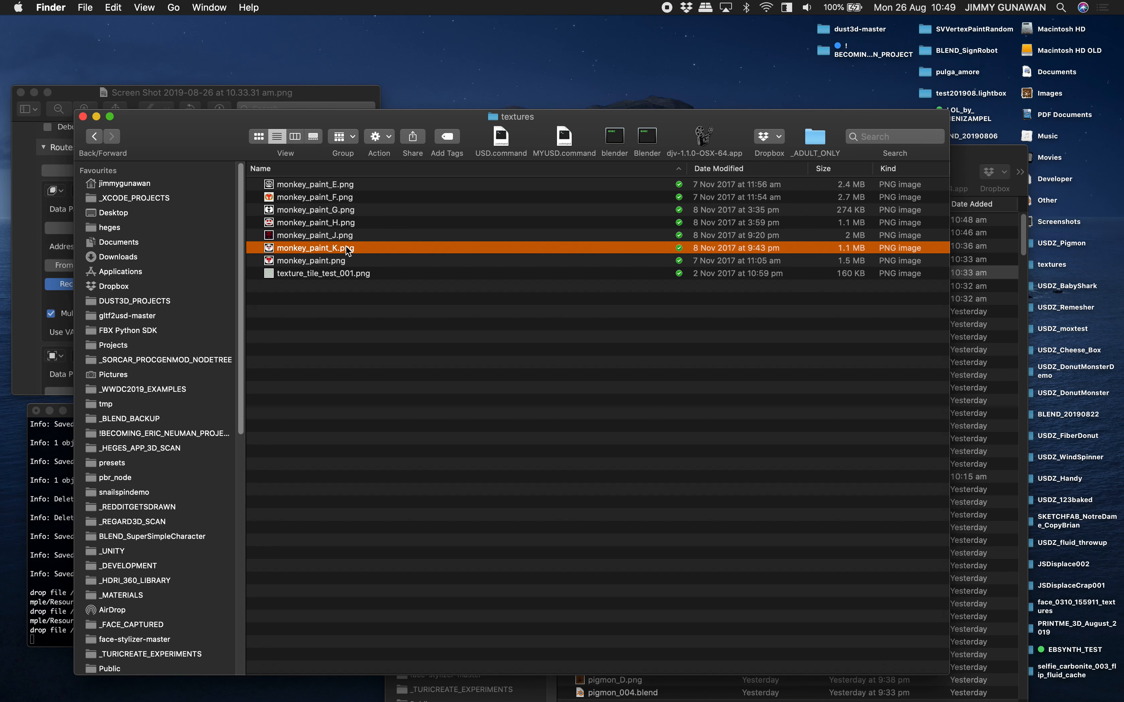
- Preview monkey_paint_K.png in the textures folder and look through the neighbouring monkey_paint images
{"action": "key", "text": "space"}
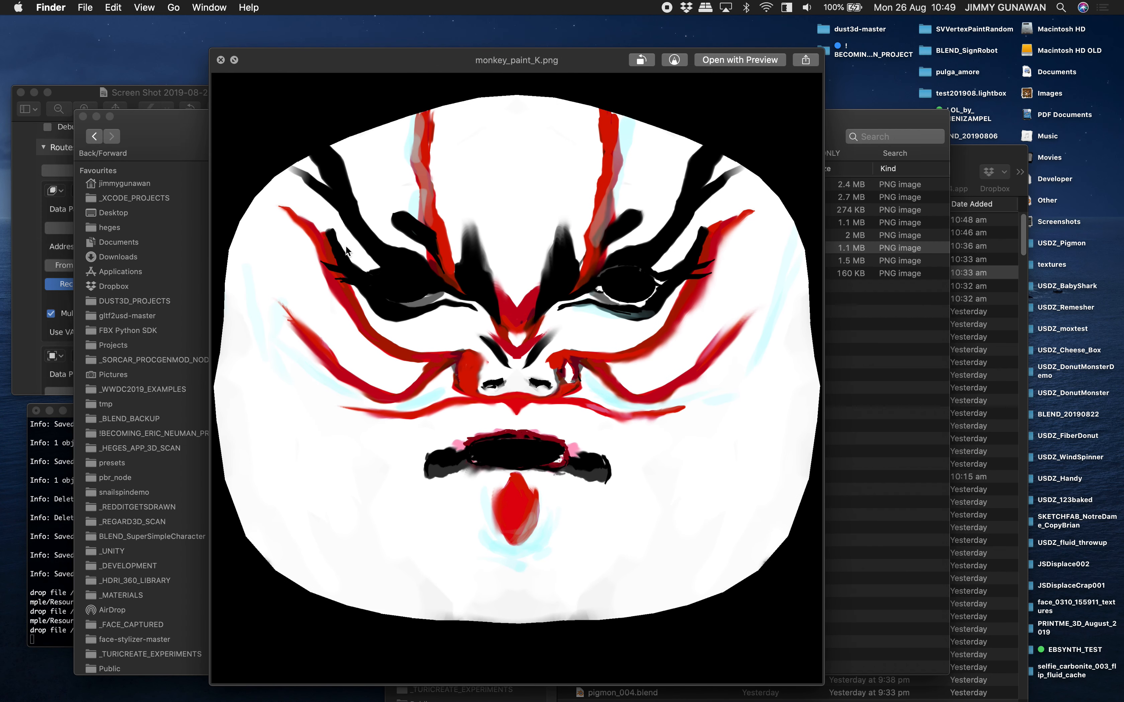
{"action": "left_click", "coordinate": [219, 60]}
{"action": "left_click", "coordinate": [300, 241]}
{"action": "left_click", "coordinate": [301, 222]}
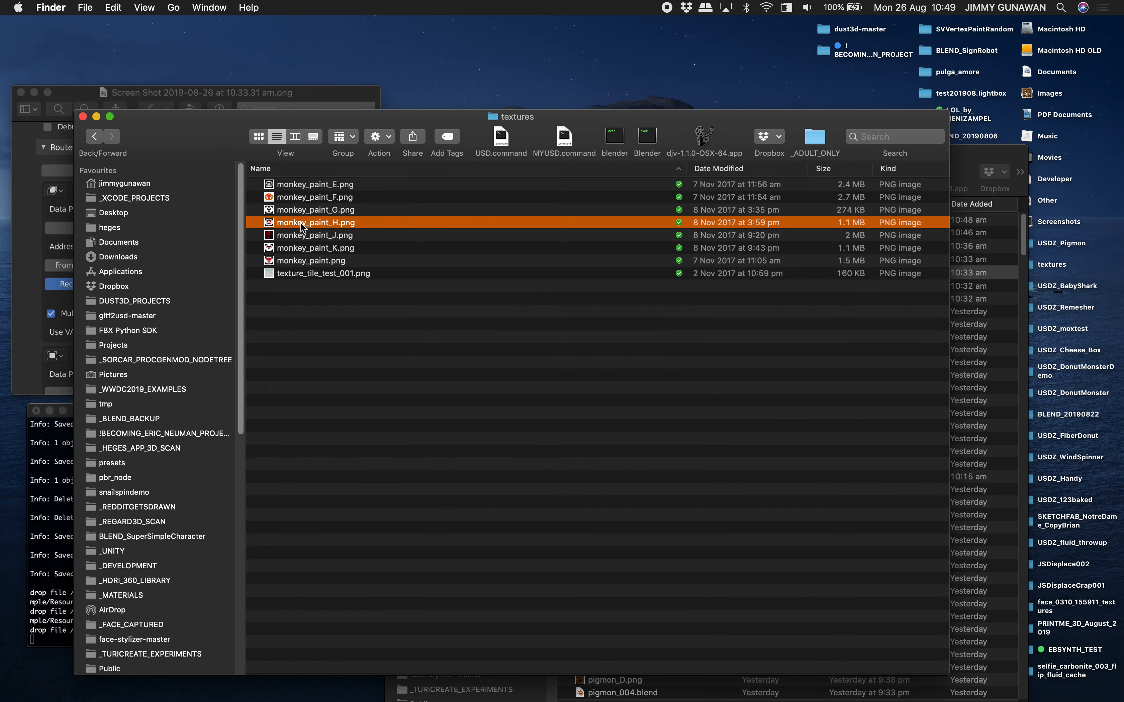
- Preview monkey_paint_F.png, add it to the lambert2 node tree in Blender and connect its color to the Base Color
{"action": "left_click", "coordinate": [297, 198]}
{"action": "key", "text": "space"}
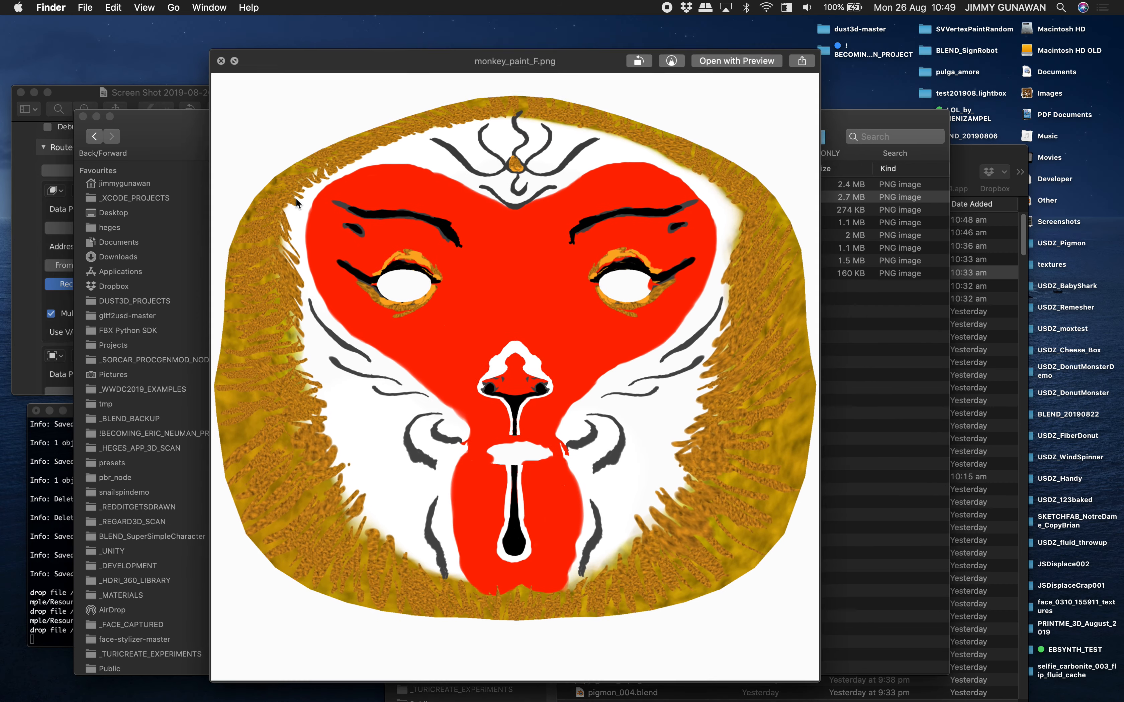
{"action": "left_click", "coordinate": [221, 60]}
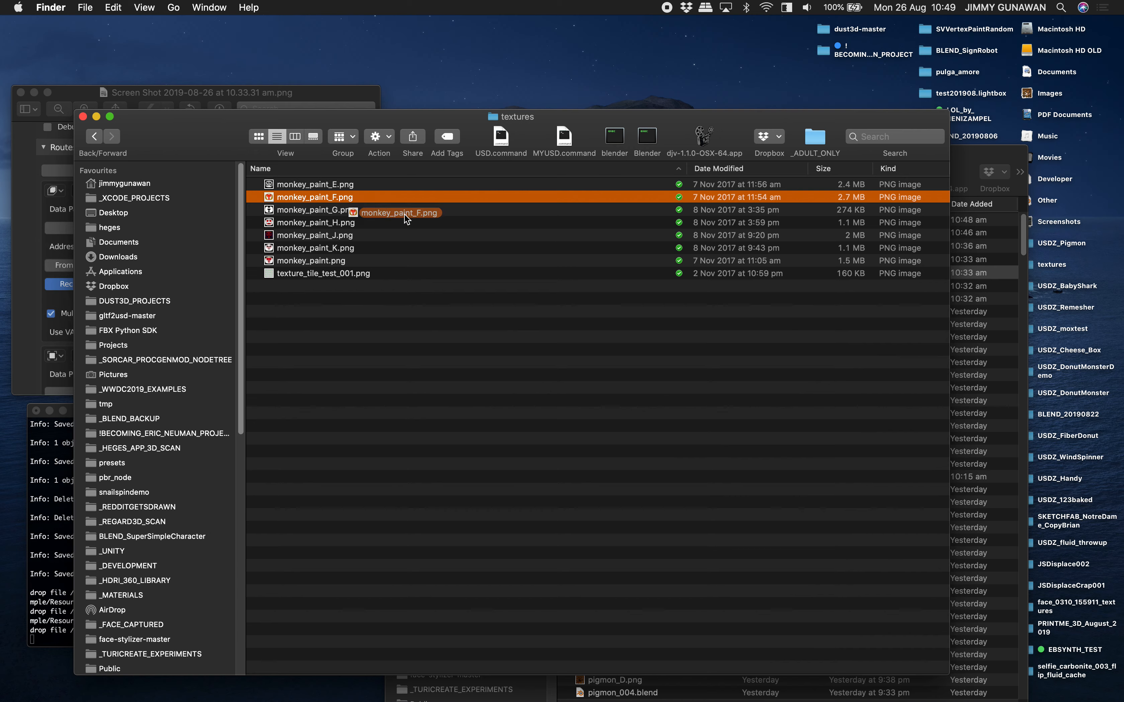
{"action": "left_click_drag", "start_coordinate": [398, 213], "coordinate": [414, 215]}
{"action": "key", "text": "ctrl+Right"}
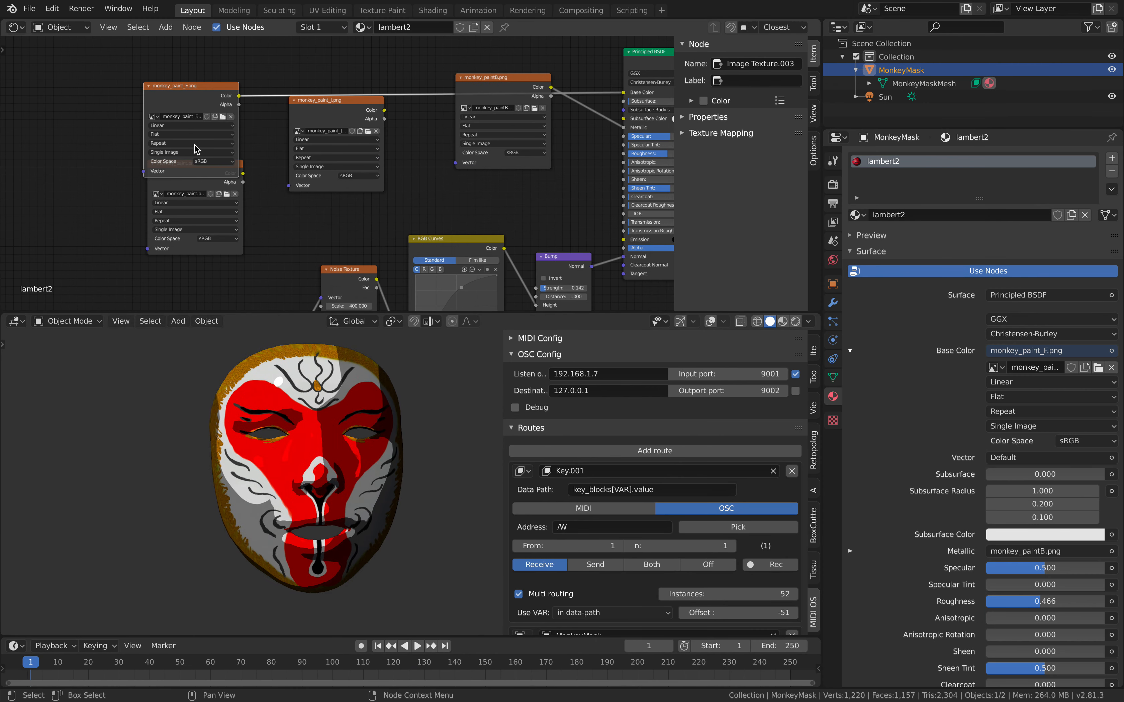
- Switch from Blender back to the textures folder in Finder
{"action": "key", "text": "ctrl+Left"}
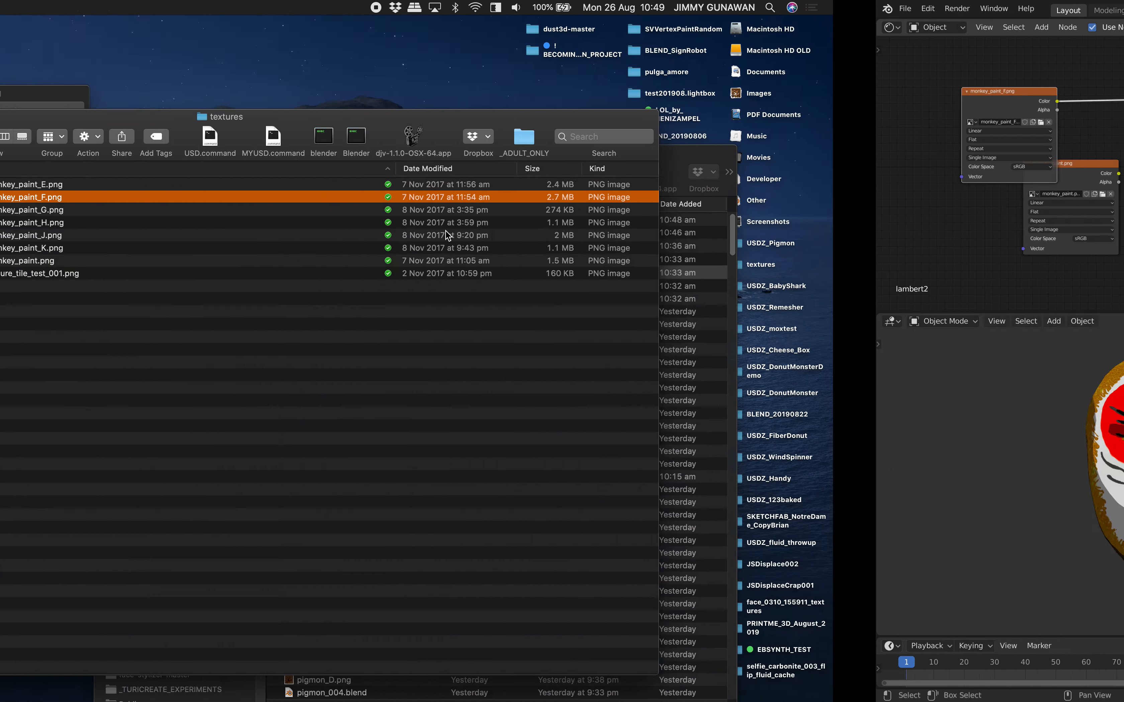